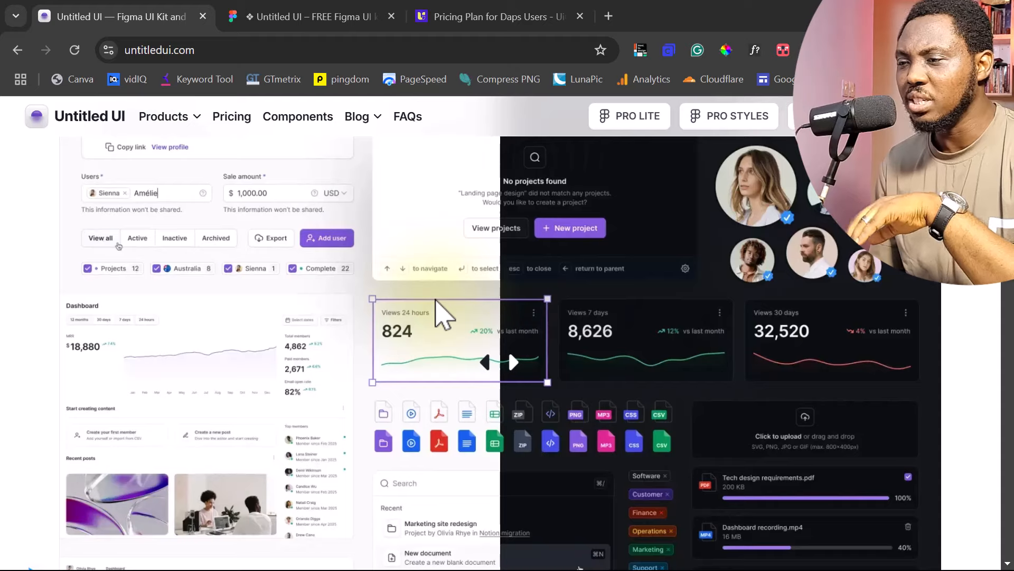
# - Examine the Untitled UI homepage from the feature showcase down to the pricing packages
pyautogui.scroll(-5, 770, 300)
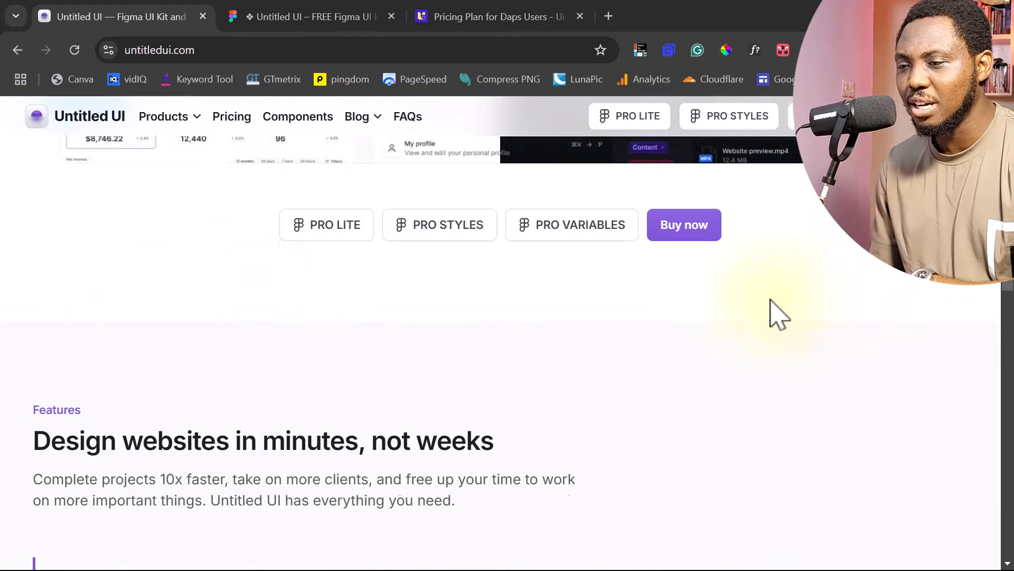
pyautogui.scroll(-7, 761, 312)
pyautogui.scroll(4, 747, 324)
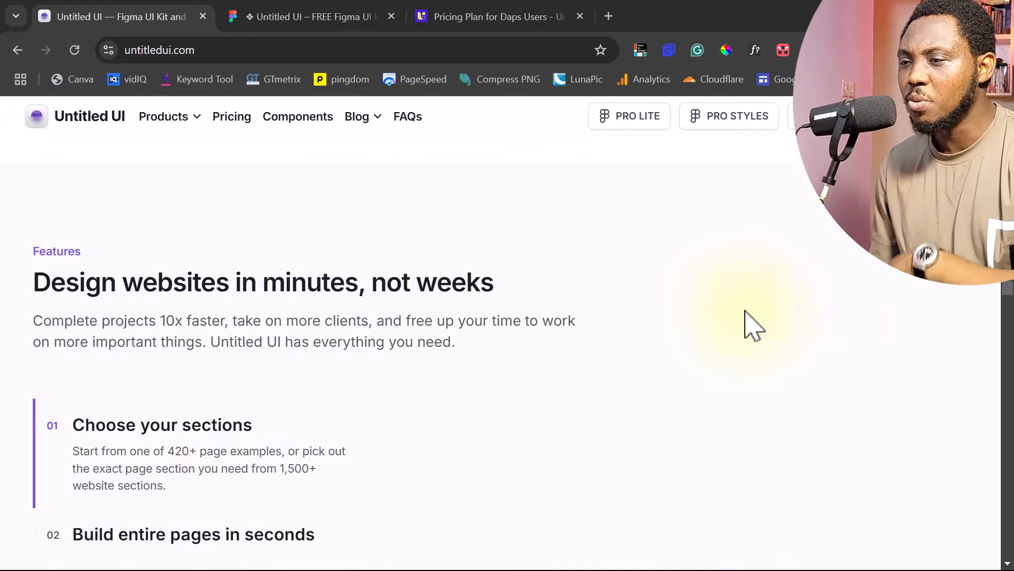
pyautogui.scroll(-12, 754, 325)
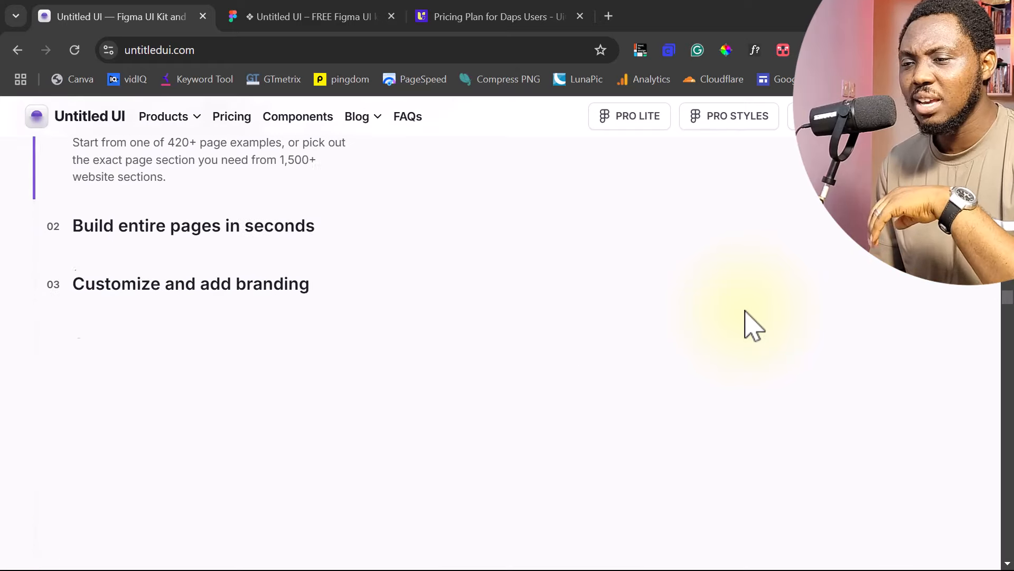
pyautogui.scroll(-5, 753, 324)
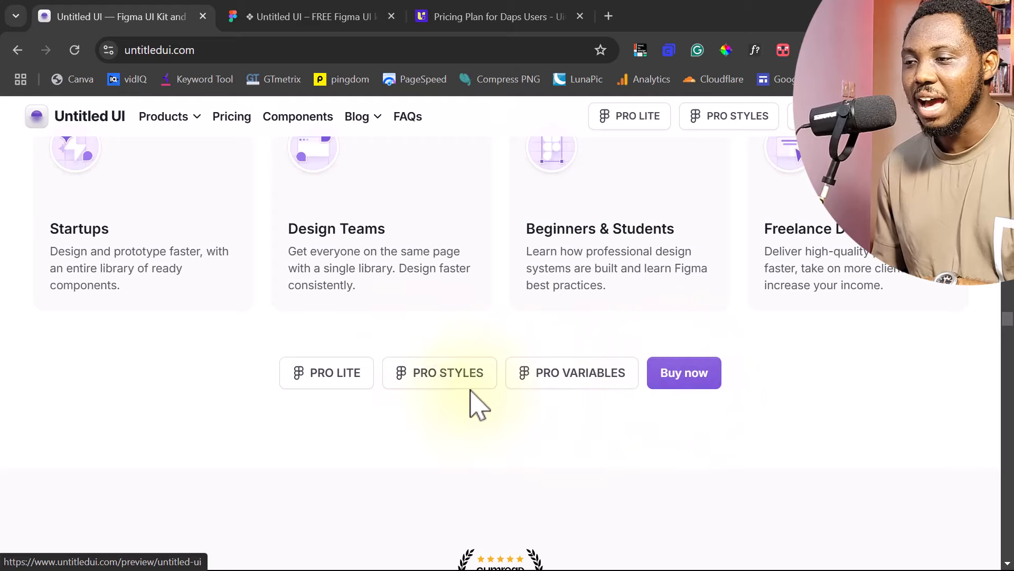
pyautogui.scroll(-6, 607, 407)
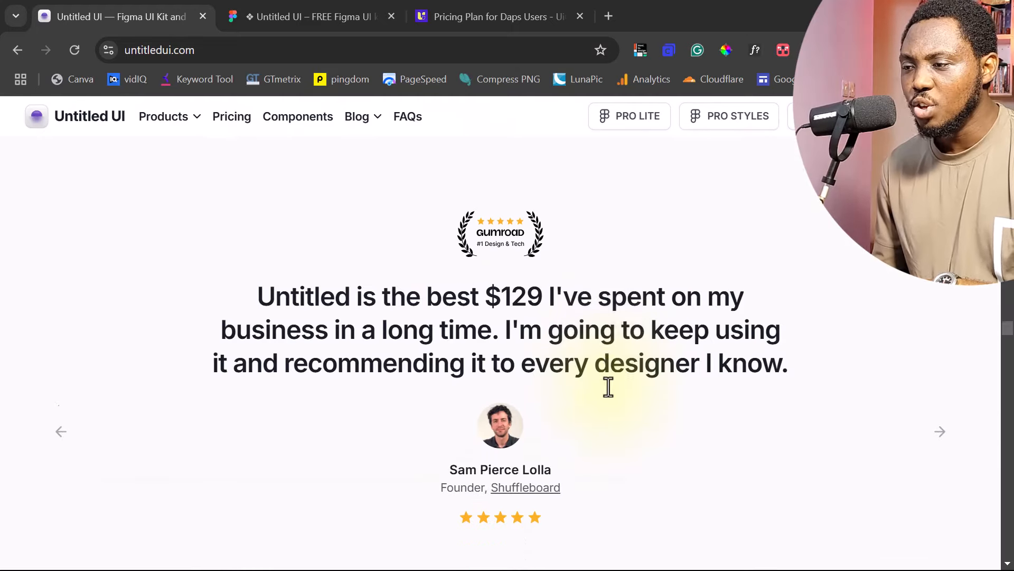
pyautogui.scroll(-10, 609, 386)
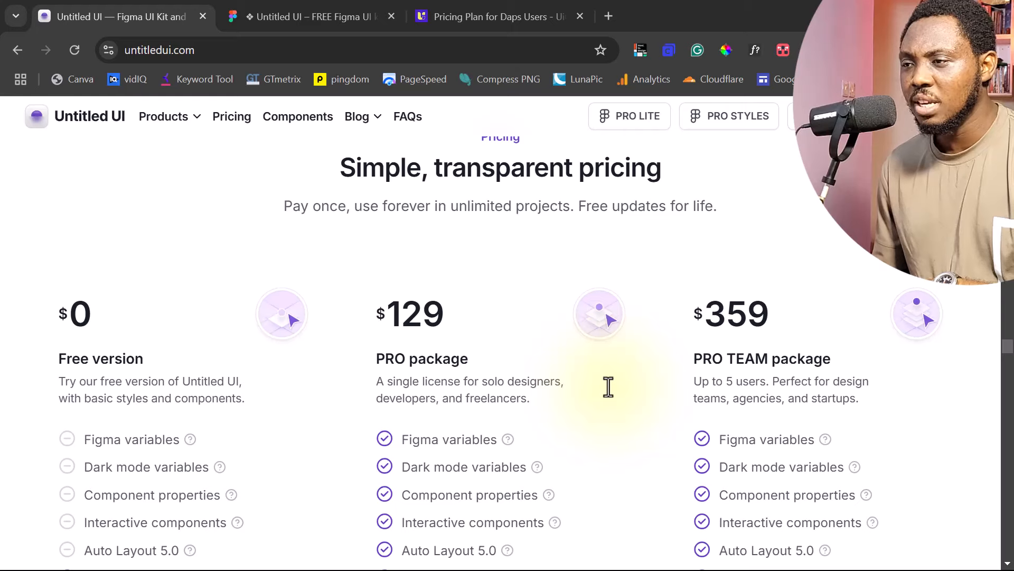
pyautogui.scroll(-2, 608, 387)
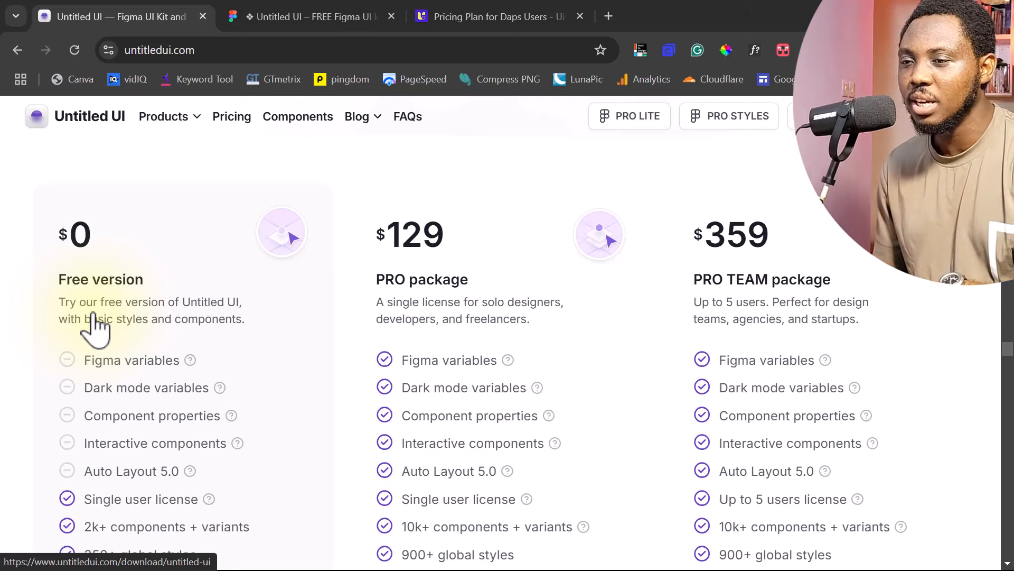
# - Open the download checkout for the Free version of Untitled UI, and switch to the kit's Figma page
pyautogui.scroll(1, 98, 325)
pyautogui.scroll(-8, 106, 324)
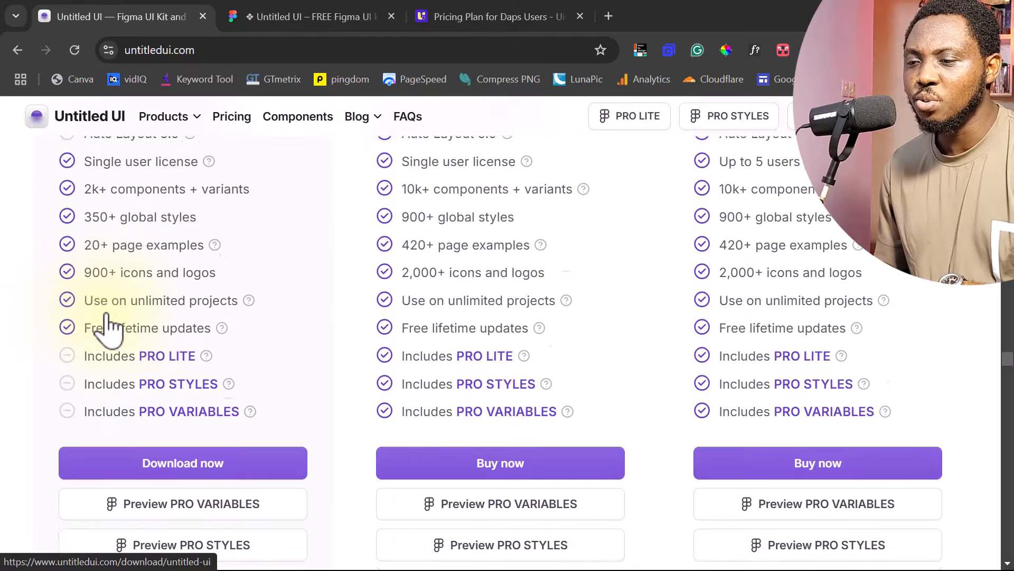
pyautogui.click(191, 416)
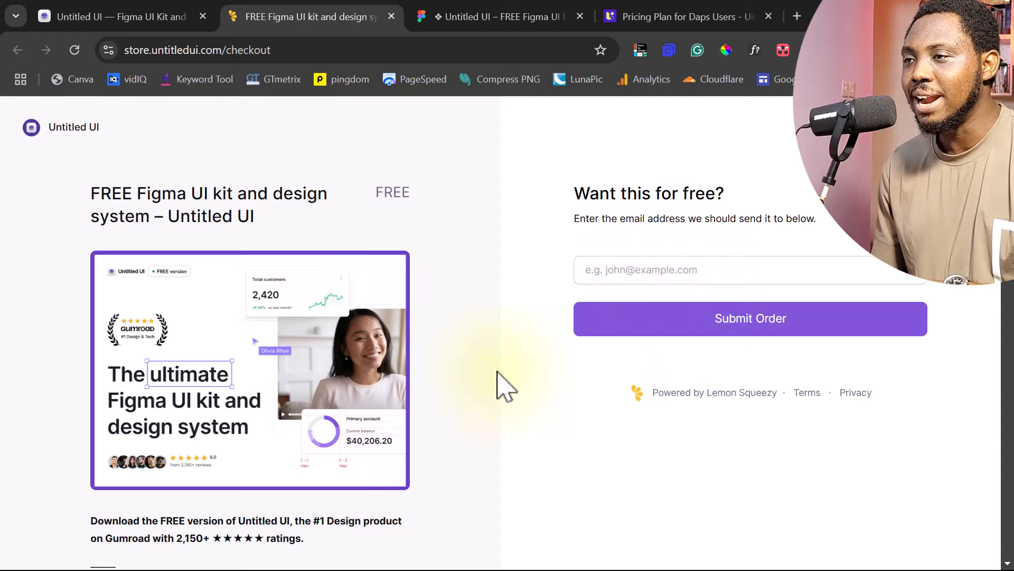
pyautogui.click(475, 18)
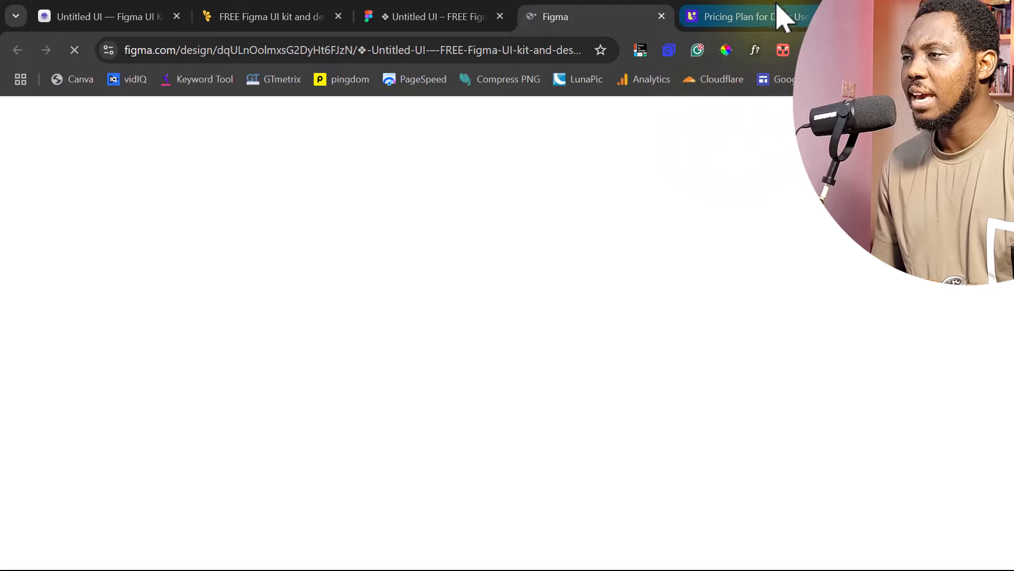
# - Switch to the UiChemy partner page and examine its Figma-to-WordPress introduction down to the pricing plans
pyautogui.click(775, 20)
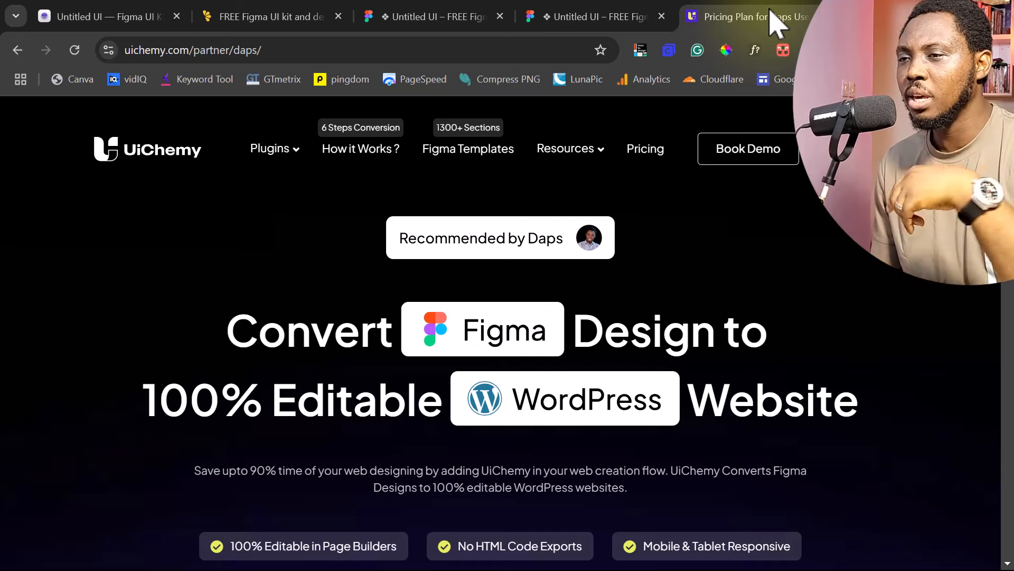
pyautogui.scroll(-3, 290, 235)
pyautogui.scroll(3, 295, 229)
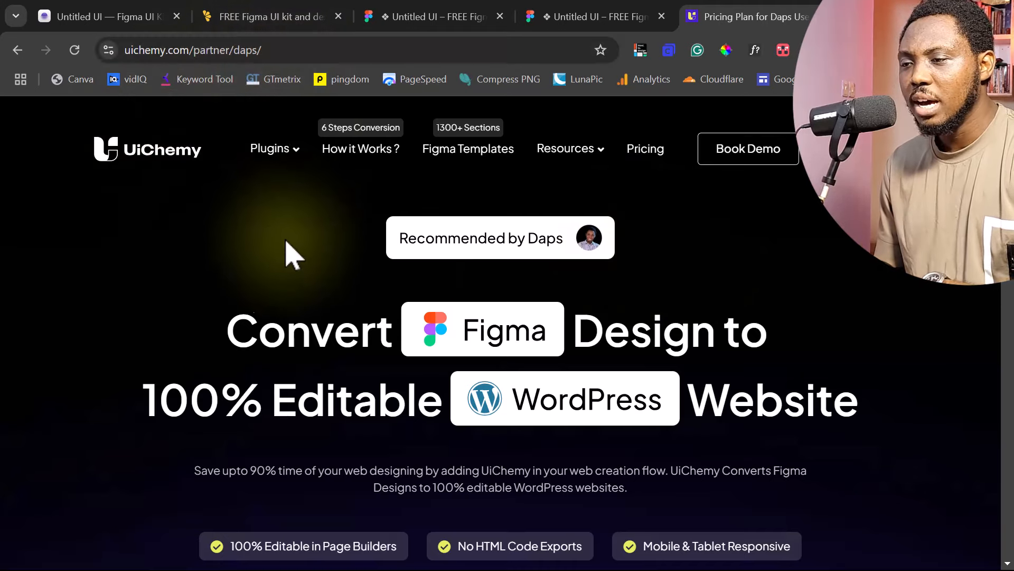
pyautogui.scroll(-2, 286, 264)
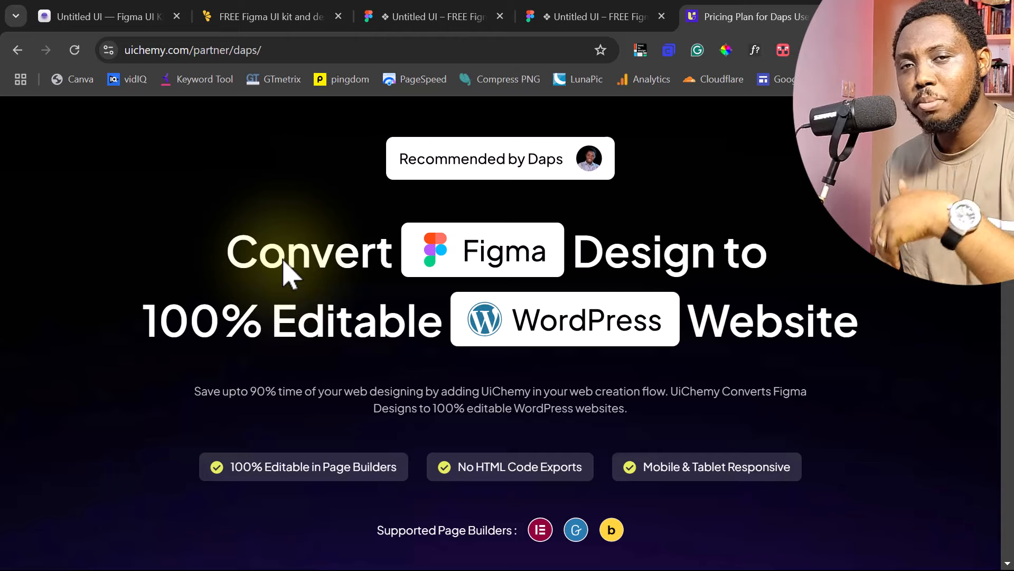
pyautogui.scroll(-7, 259, 261)
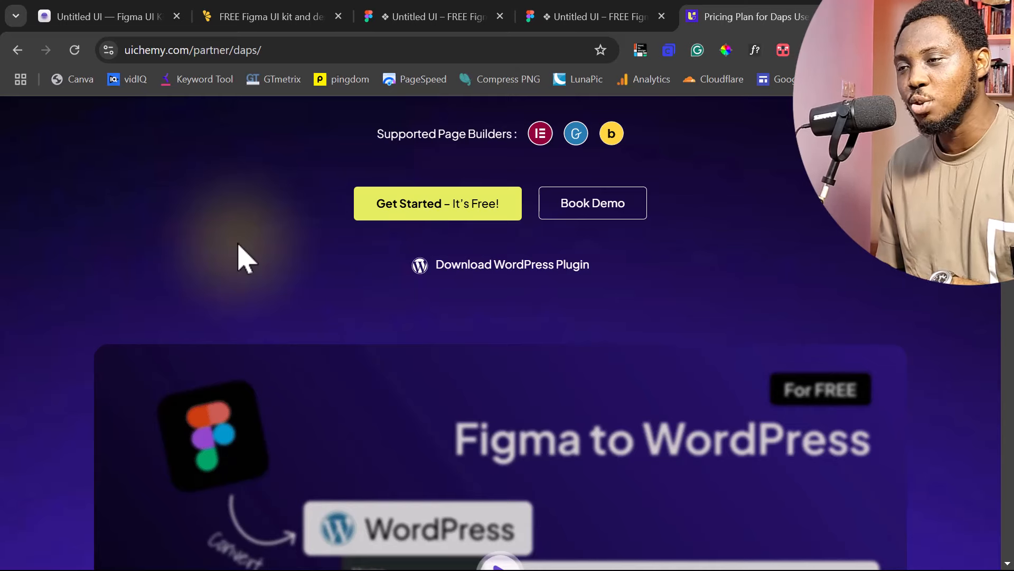
pyautogui.scroll(-14, 245, 259)
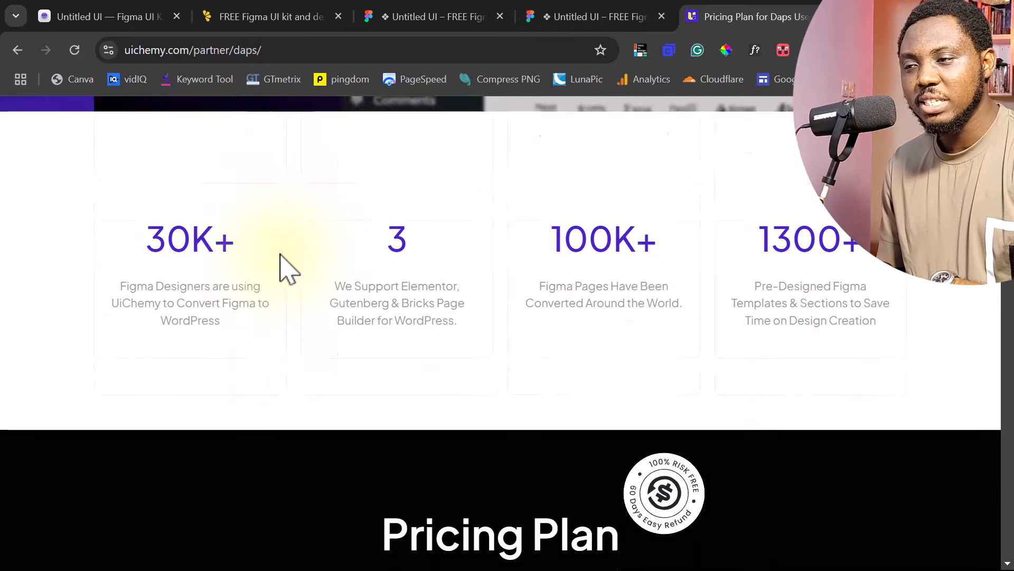
pyautogui.scroll(-9, 288, 269)
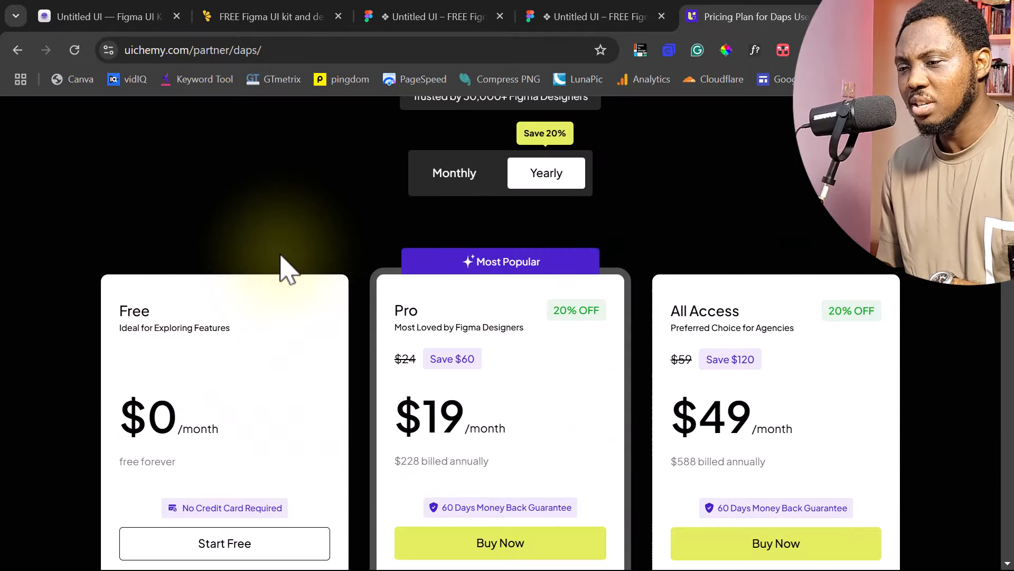
# - Select Elementor as the page builder in UiChemy's Pro plan
pyautogui.scroll(-2, 287, 269)
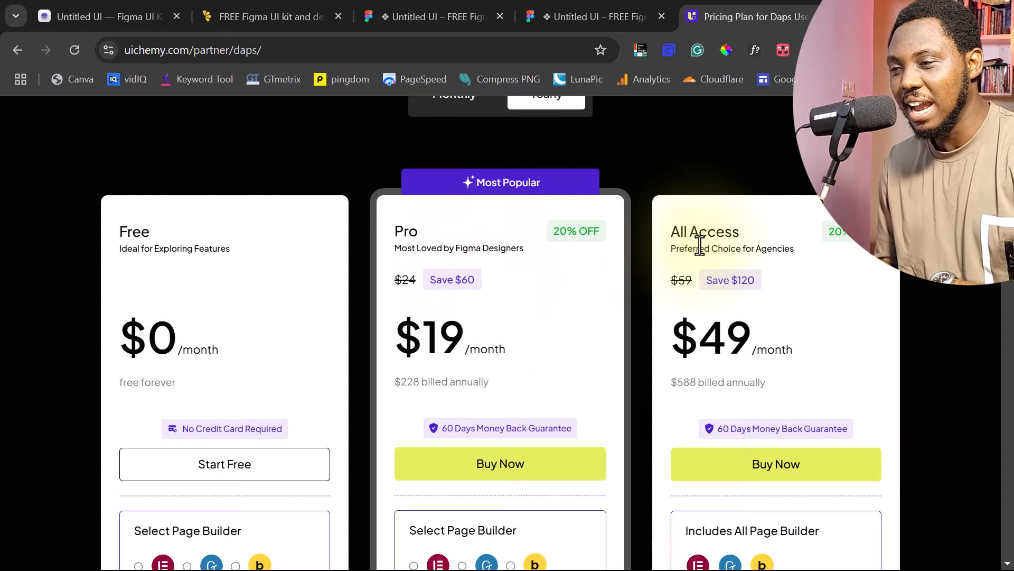
pyautogui.scroll(-3, 693, 246)
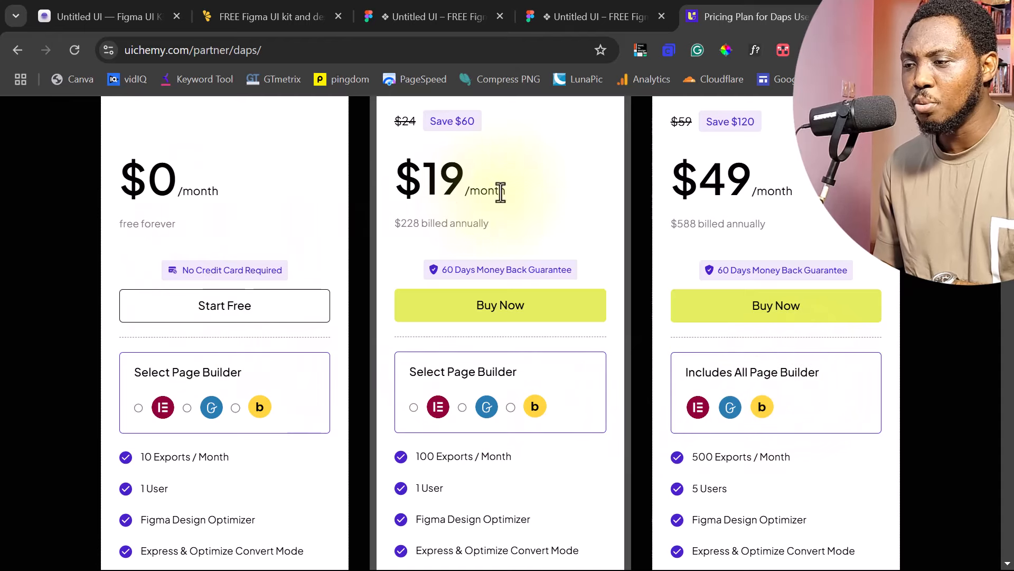
pyautogui.click(413, 408)
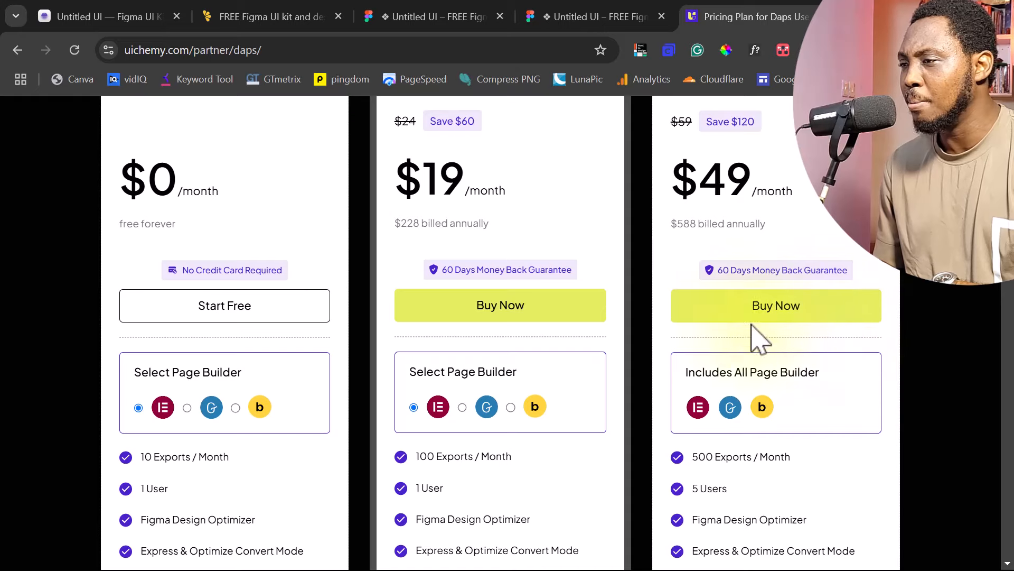
# - Compare the feature lists of UiChemy's Free, Pro and All Access plans
pyautogui.scroll(5, 759, 340)
pyautogui.scroll(-5, 766, 323)
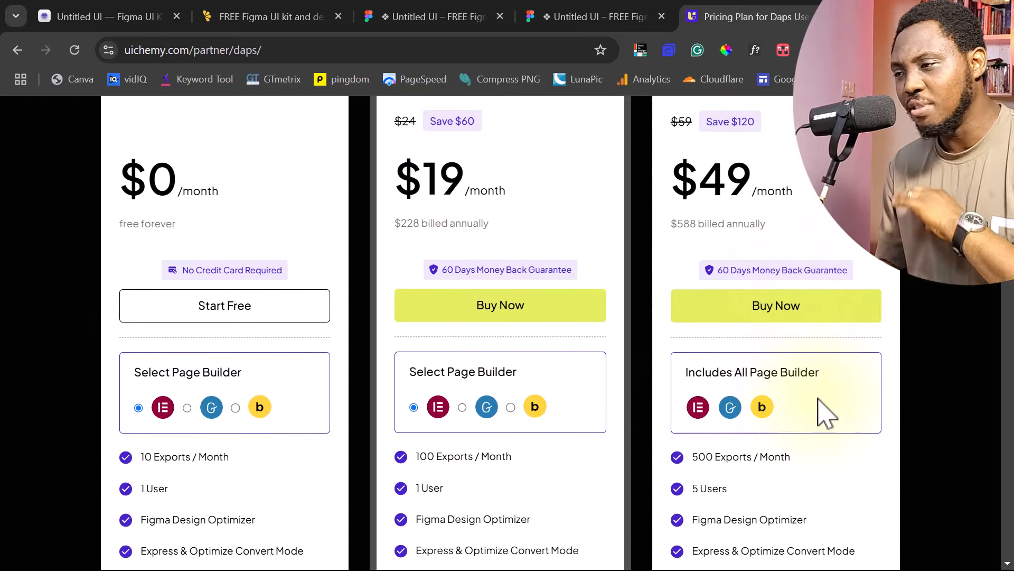
pyautogui.scroll(-3, 824, 412)
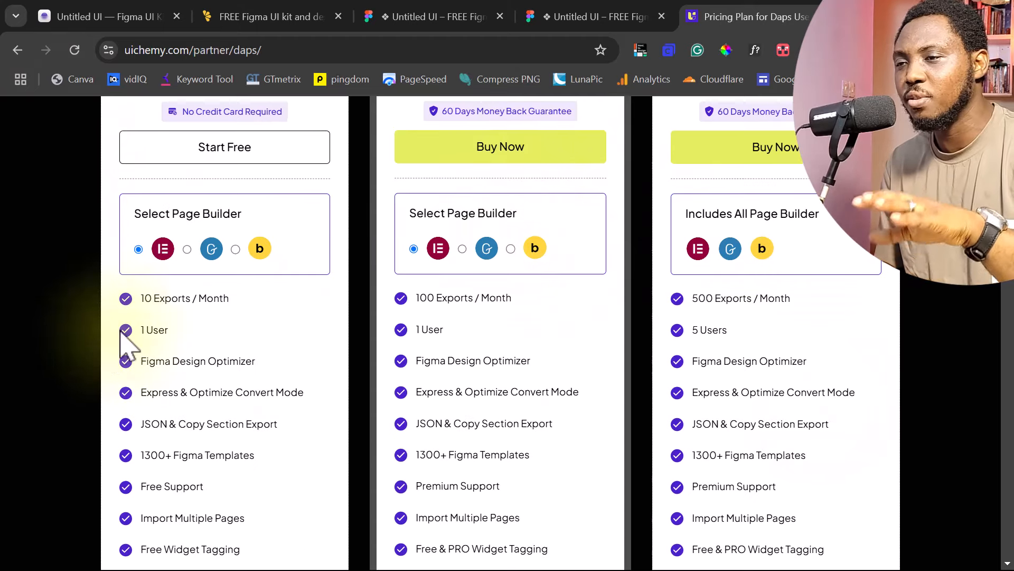
pyautogui.scroll(3, 153, 330)
pyautogui.scroll(-6, 226, 301)
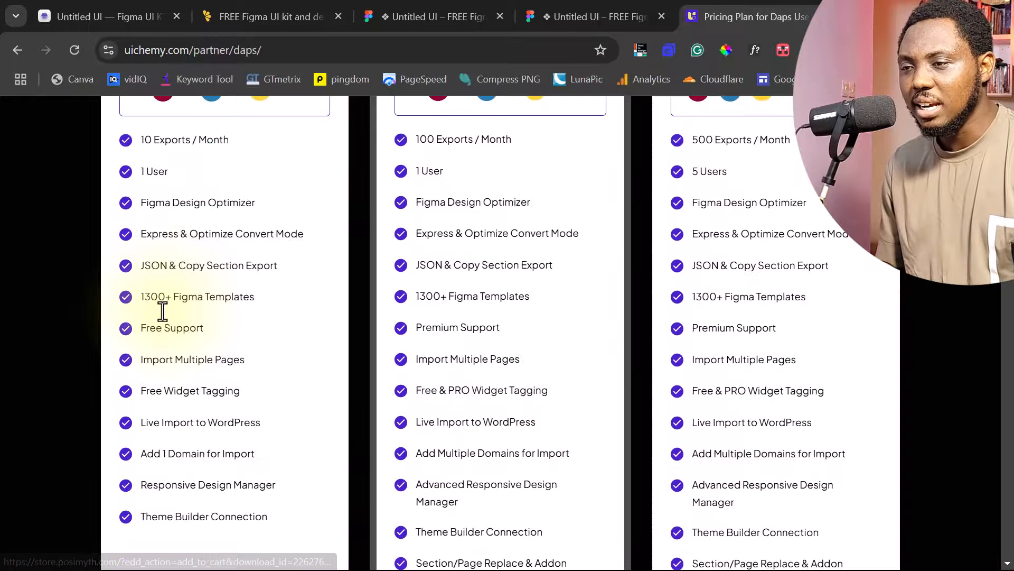
pyautogui.scroll(9, 219, 396)
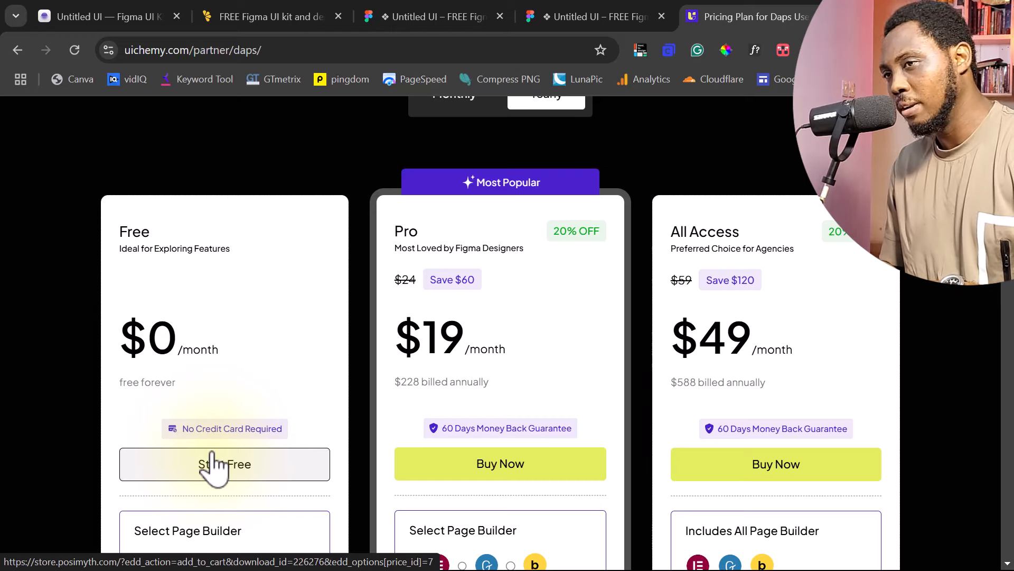
# - Switch to the Untitled UI design file in Figma and view its Variables and FOUNDATIONS pages
pyautogui.click(563, 19)
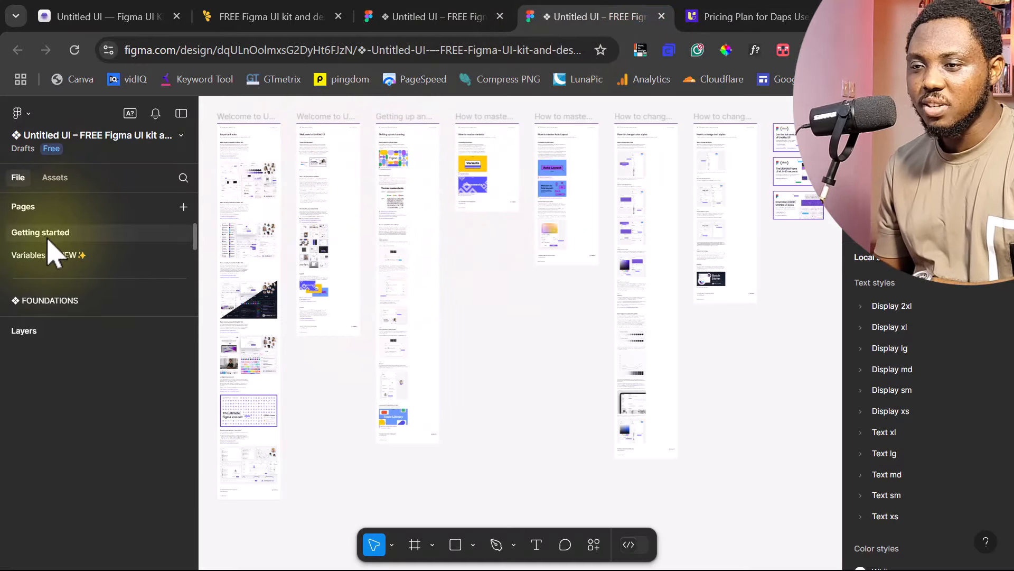
pyautogui.click(33, 255)
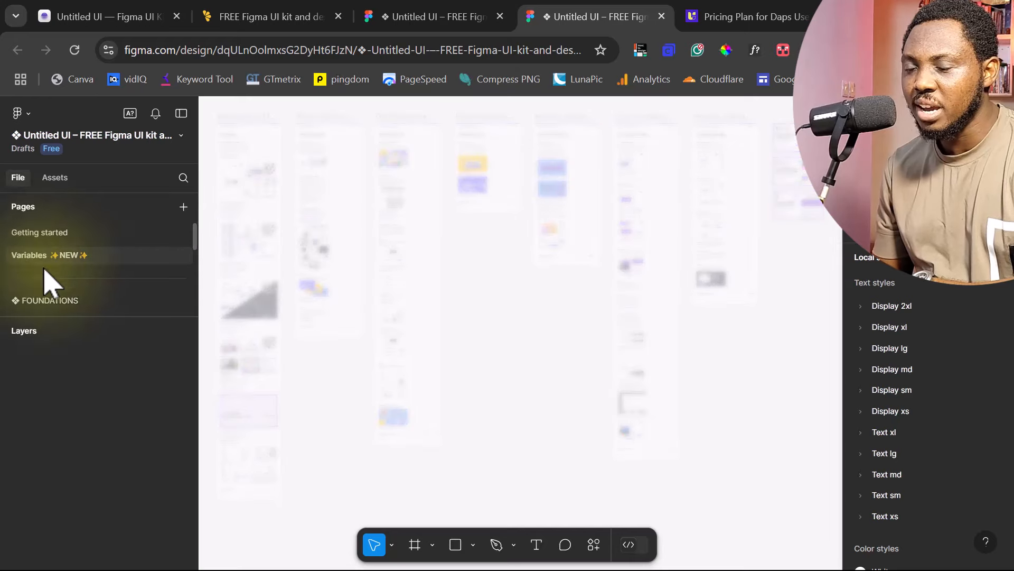
pyautogui.click(28, 301)
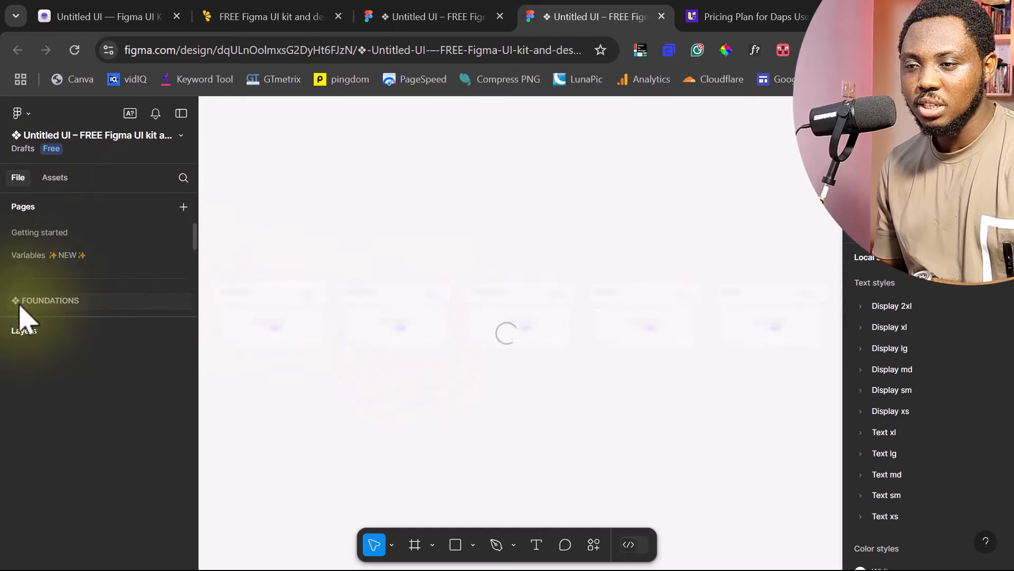
# - Enlarge the list of pages in the Figma file and view the Colors and Typography pages
pyautogui.moveTo(32, 411); pyautogui.dragTo(39, 511)
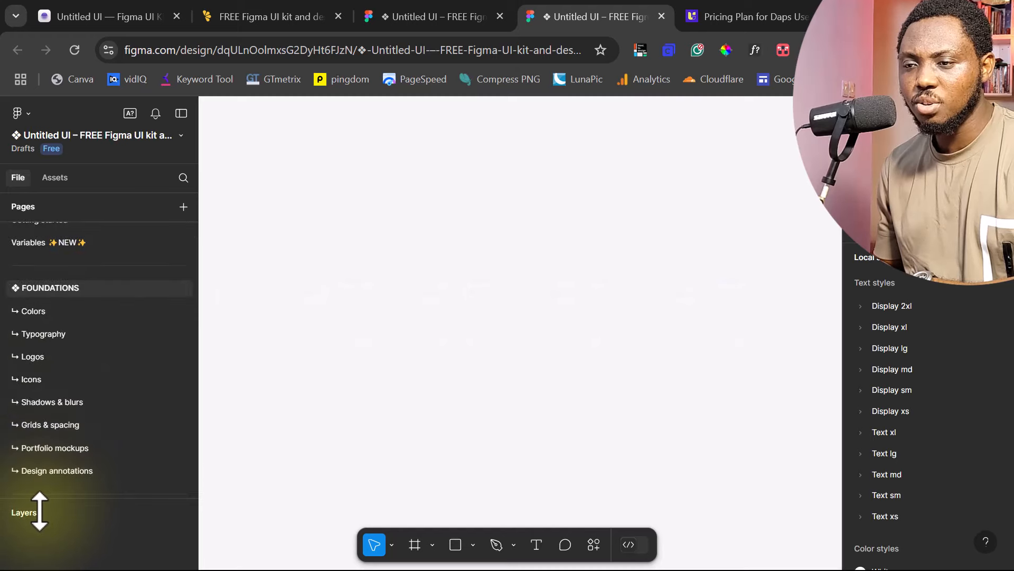
pyautogui.click(28, 312)
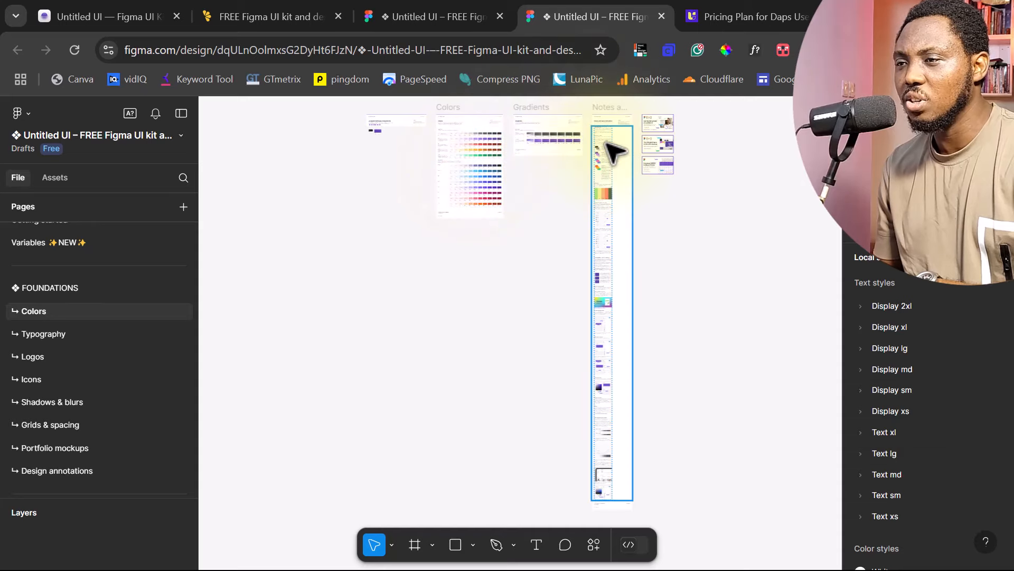
pyautogui.click(47, 335)
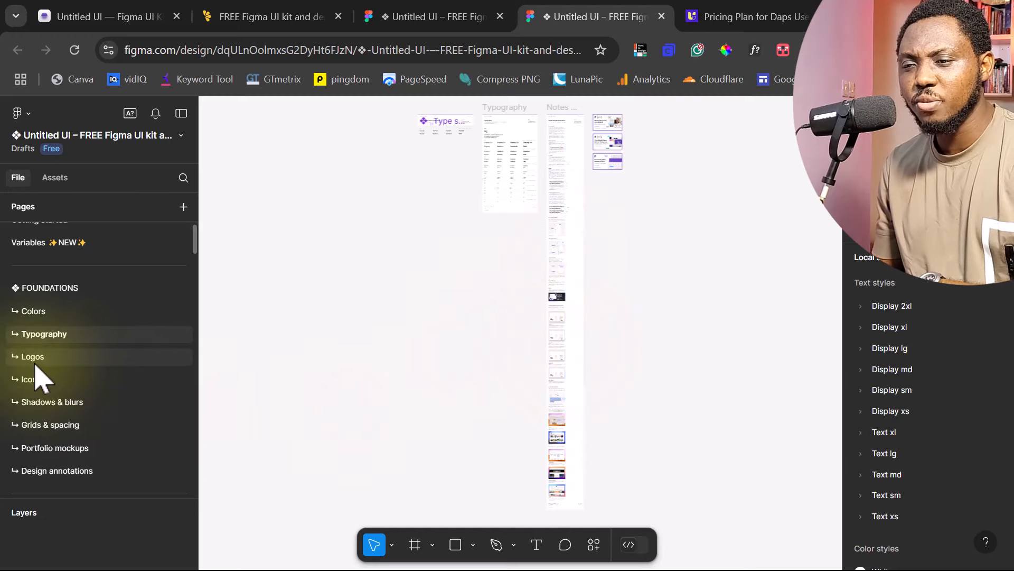
# - Open the Landing pages page from the kit's marketing website examples
pyautogui.scroll(-3, 35, 370)
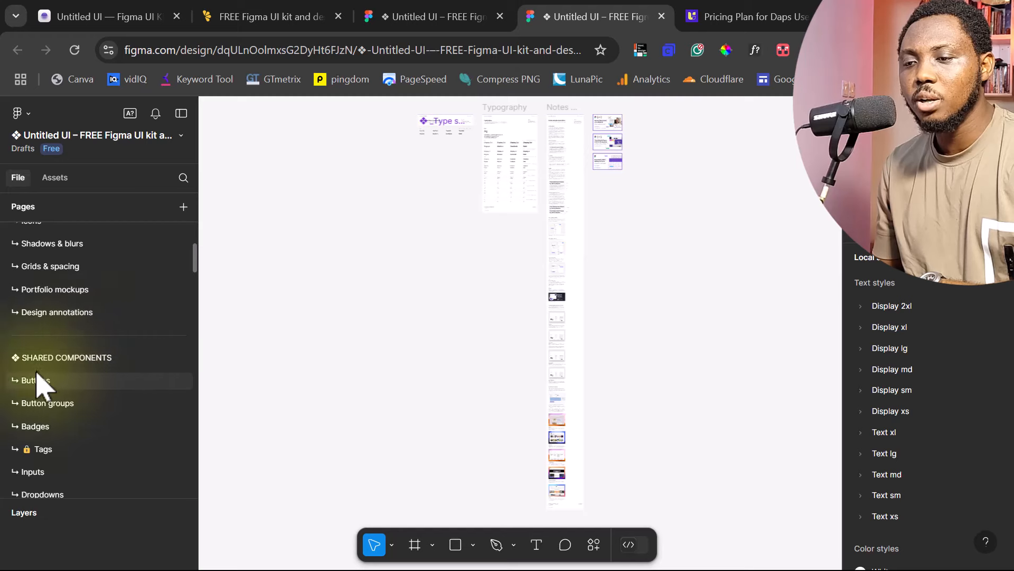
pyautogui.scroll(-3, 82, 406)
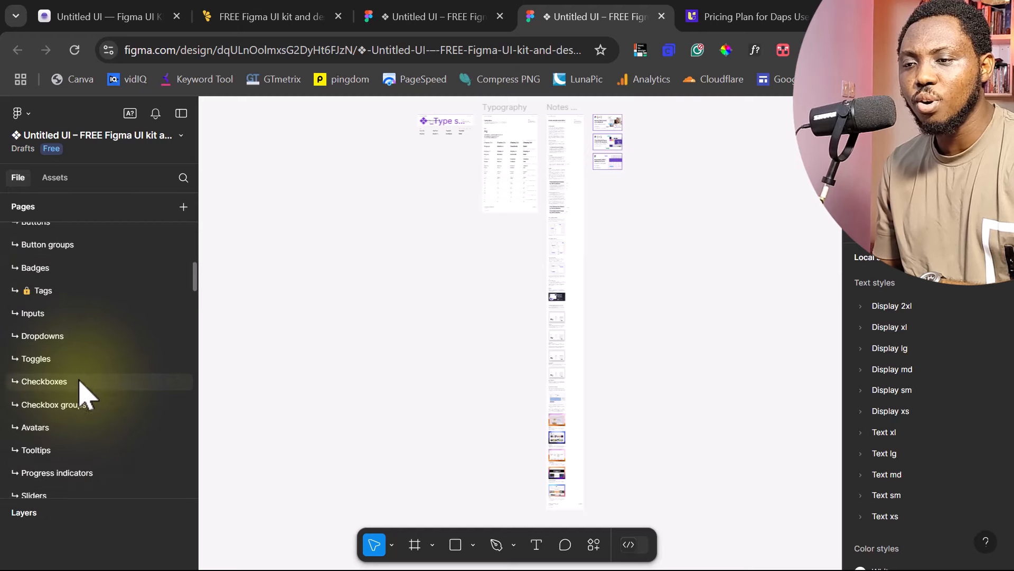
pyautogui.scroll(-3, 95, 349)
pyautogui.scroll(-2, 74, 338)
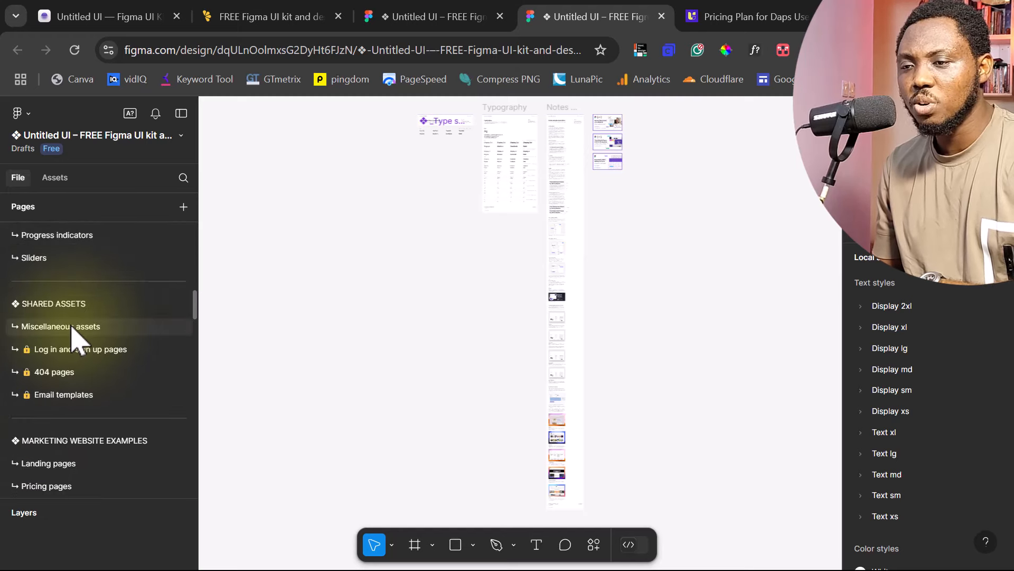
pyautogui.scroll(-1, 68, 327)
pyautogui.scroll(-1, 95, 378)
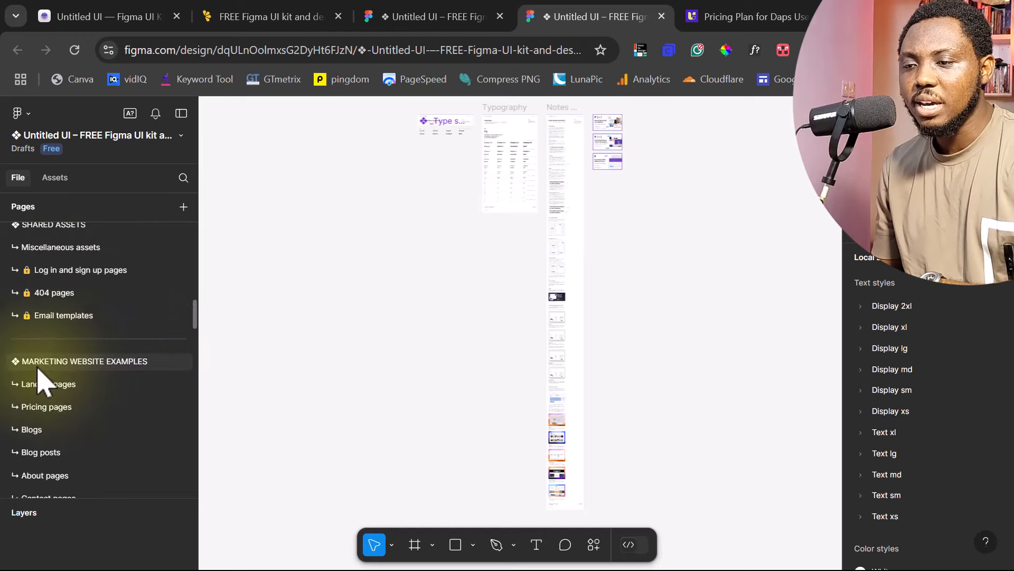
pyautogui.scroll(-2, 139, 386)
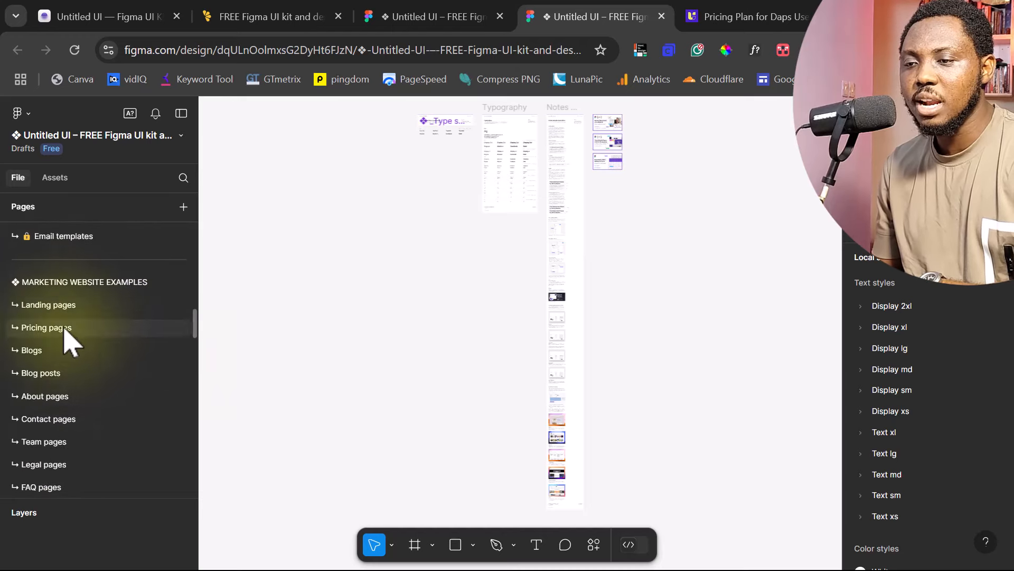
pyautogui.click(41, 310)
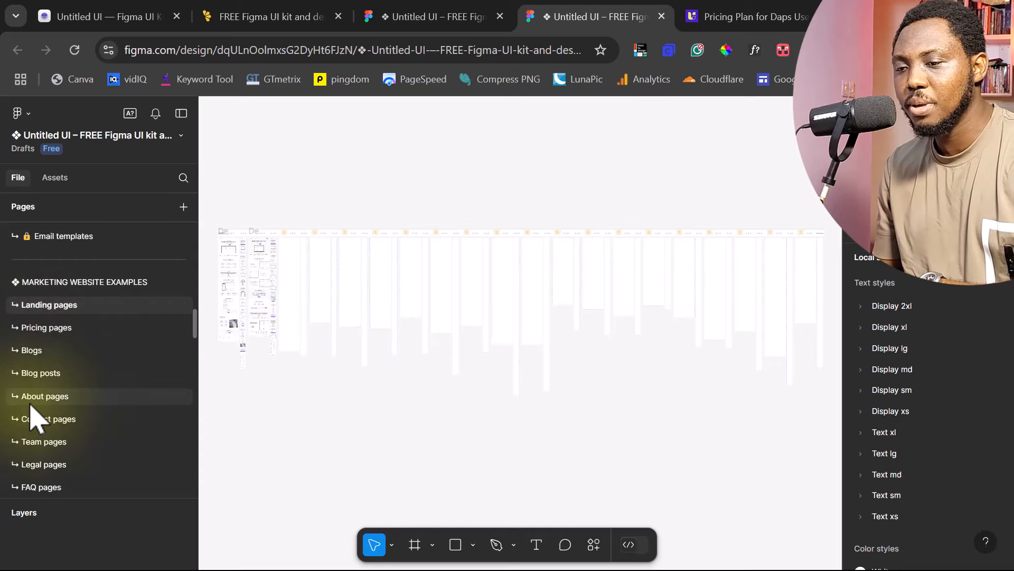
# - Review the list of marketing website example pages, and examine the sections and heading of the first Desktop landing page design
pyautogui.scroll(-3, 121, 449)
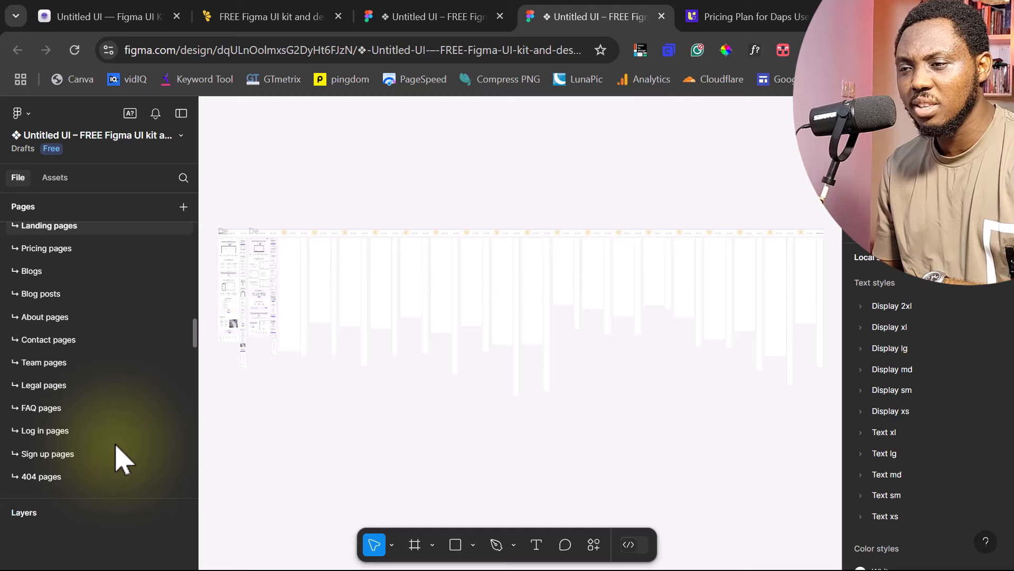
pyautogui.scroll(5, 119, 459)
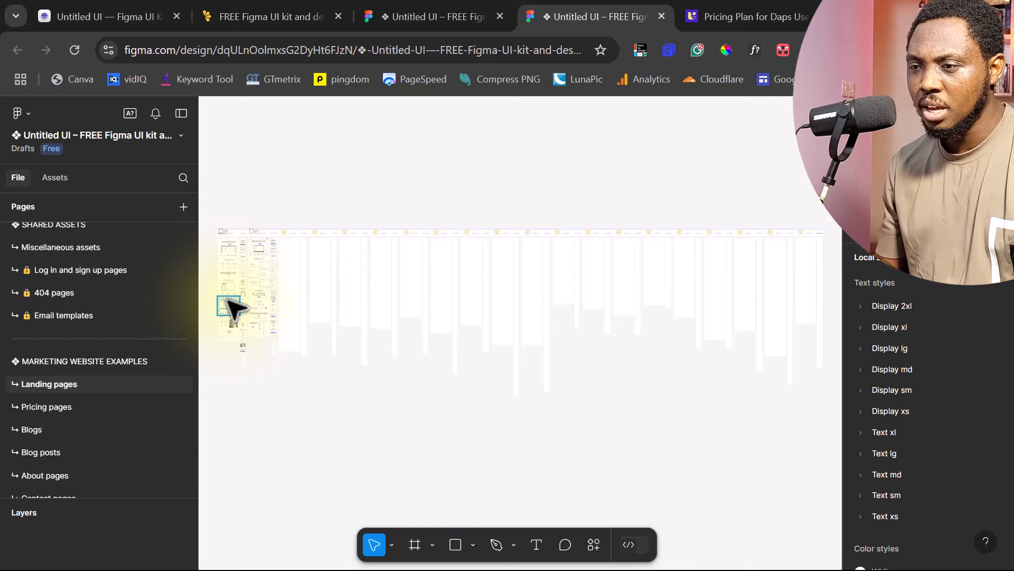
pyautogui.scroll(5, 234, 309)
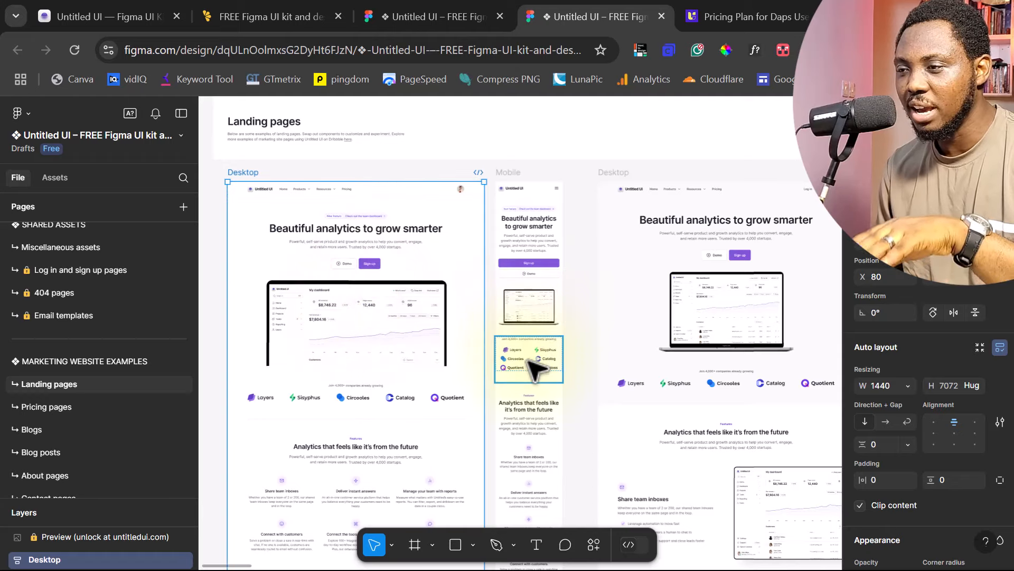
pyautogui.scroll(-8, 531, 367)
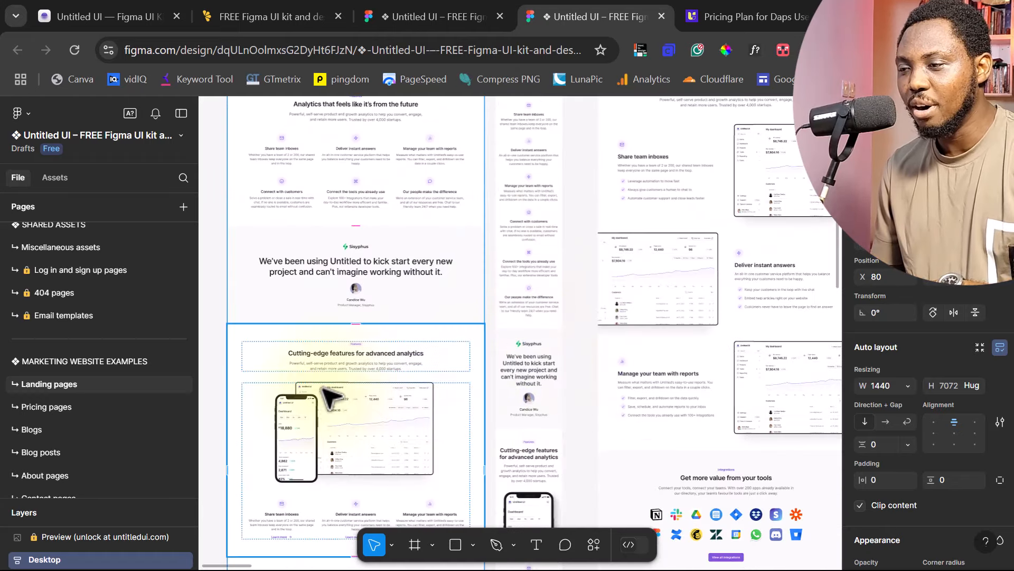
pyautogui.scroll(-5, 328, 391)
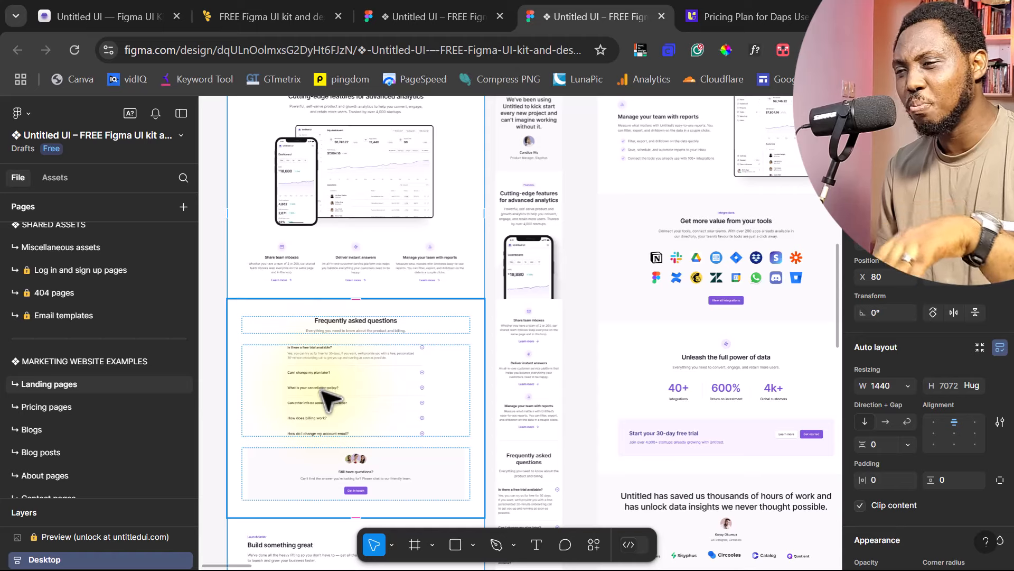
pyautogui.scroll(12, 321, 390)
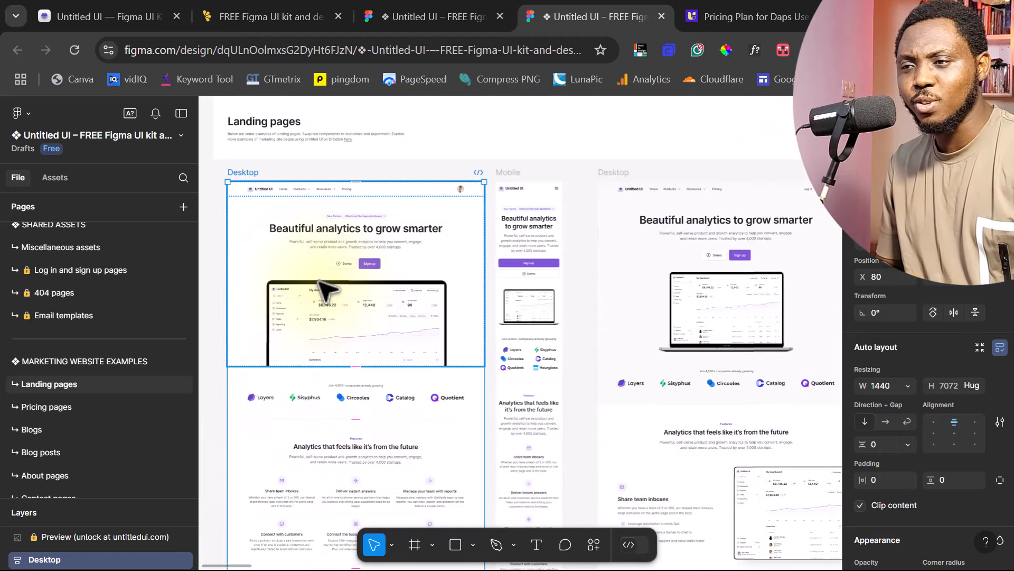
pyautogui.doubleClick(334, 233)
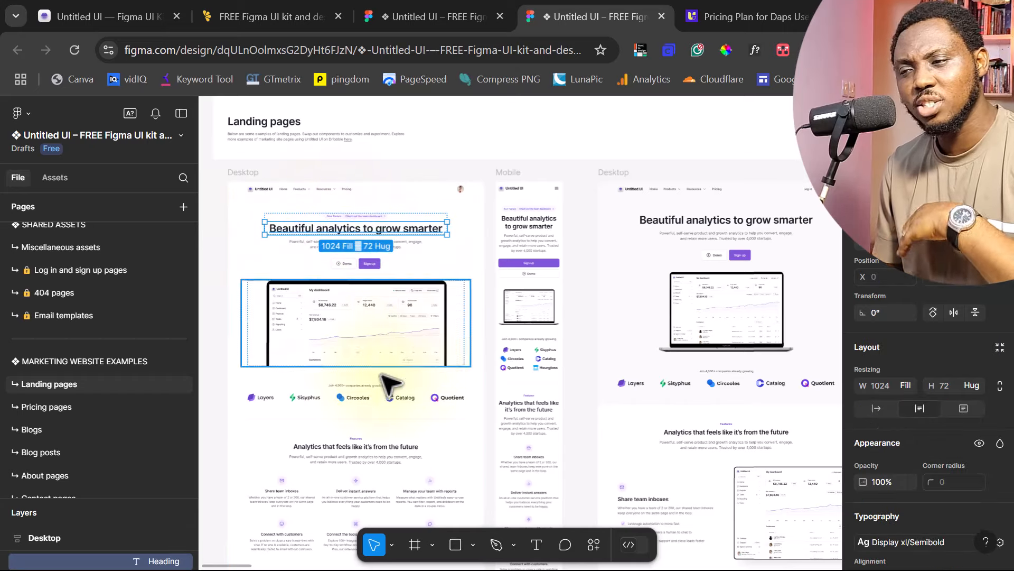
pyautogui.scroll(-6, 399, 364)
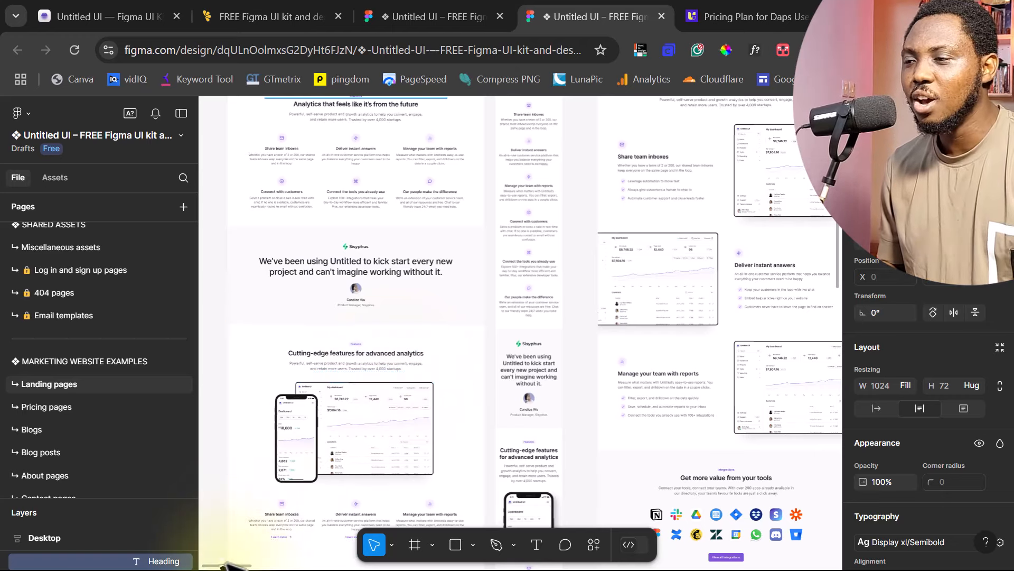
pyautogui.moveTo(224, 565)
pyautogui.mouseDown()
pyautogui.moveTo(320, 567)
pyautogui.moveTo(222, 566)
pyautogui.mouseUp()
pyautogui.scroll(8, 292, 404)
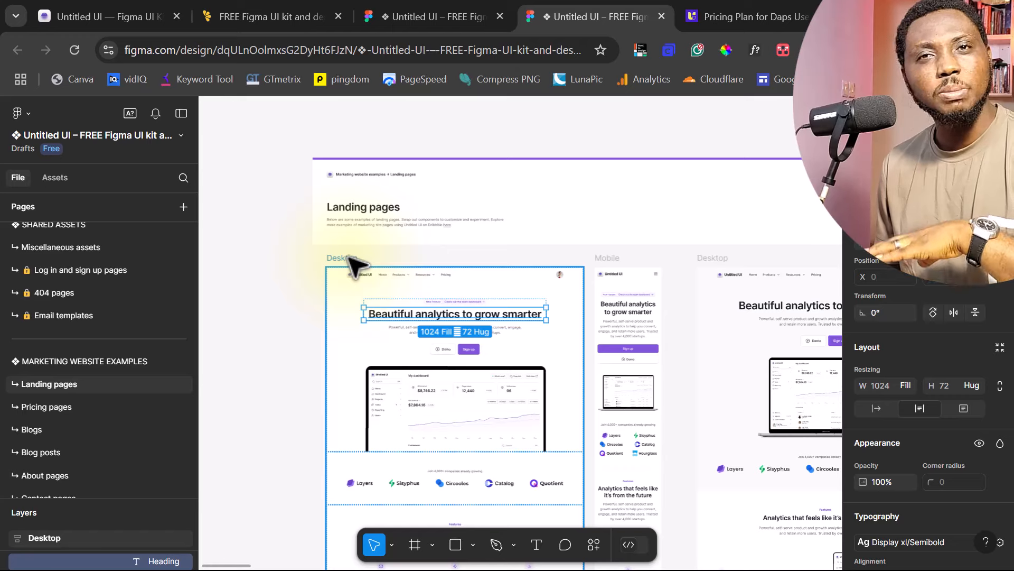
# - Add a page named Daps to the file and move it to the very start of the page list
pyautogui.scroll(10, 74, 271)
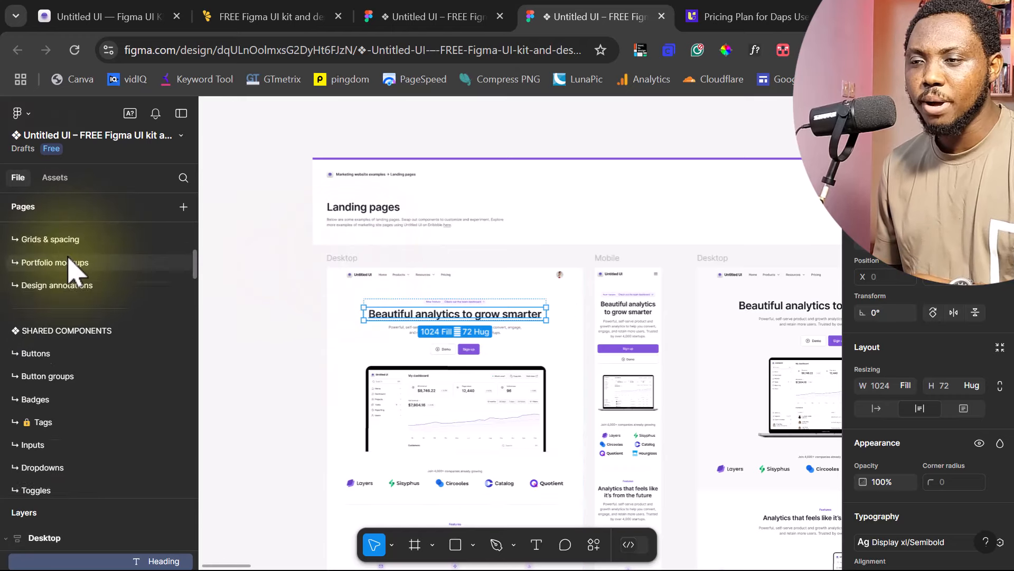
pyautogui.click(184, 207)
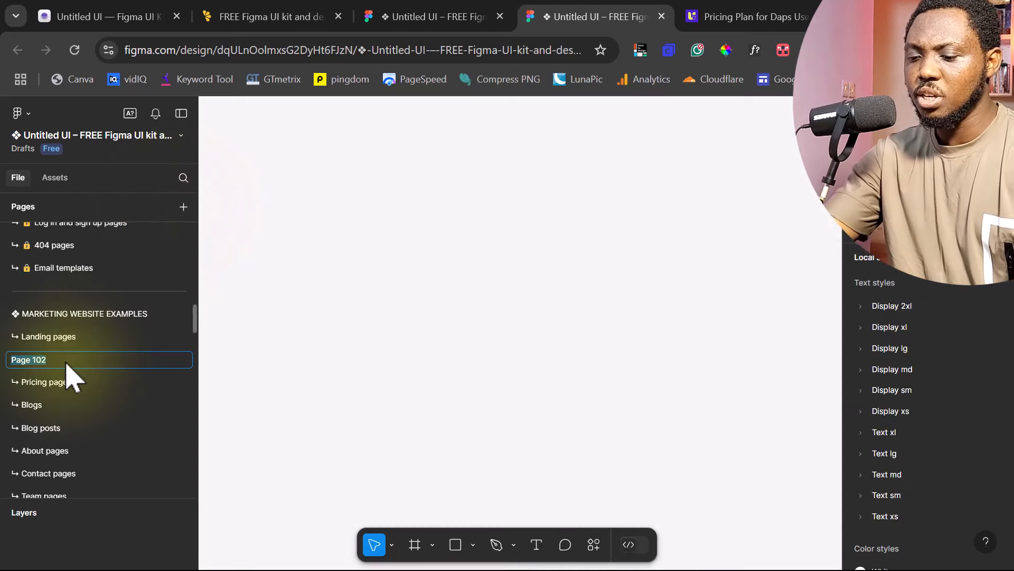
pyautogui.write('Daps')
pyautogui.press('Return')
pyautogui.scroll(4, 84, 356)
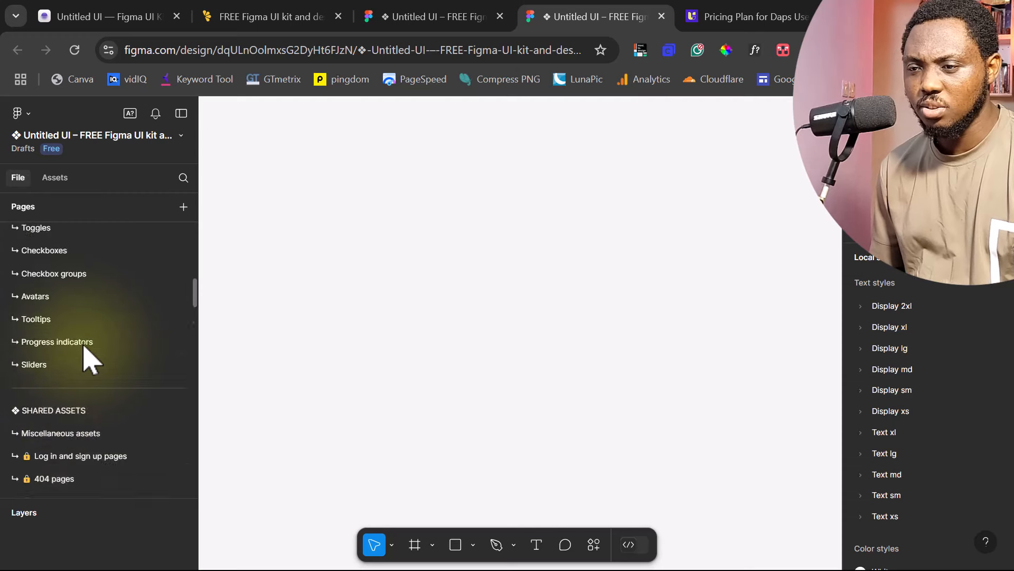
pyautogui.scroll(-4, 84, 356)
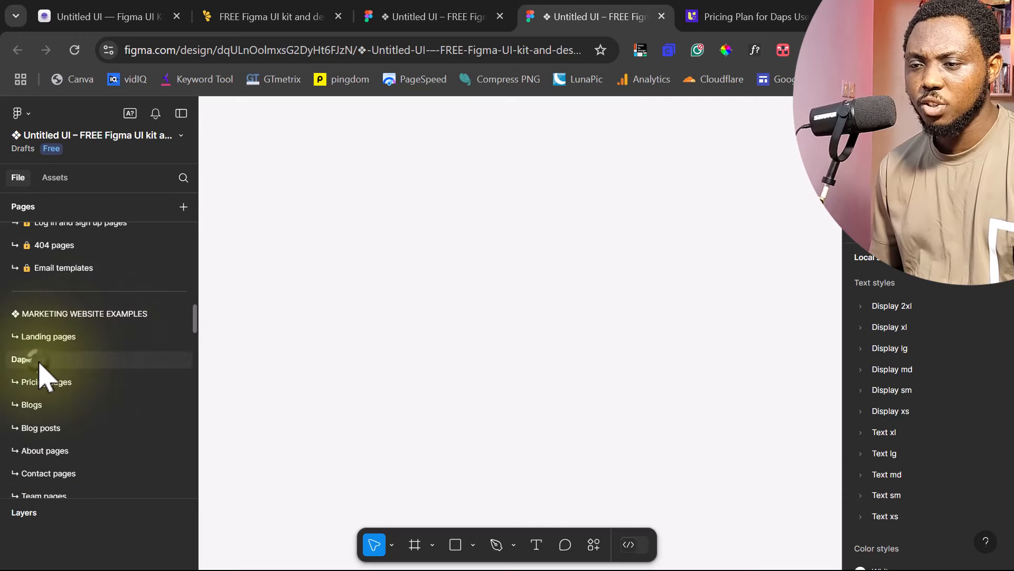
pyautogui.moveTo(39, 362); pyautogui.dragTo(90, 235)
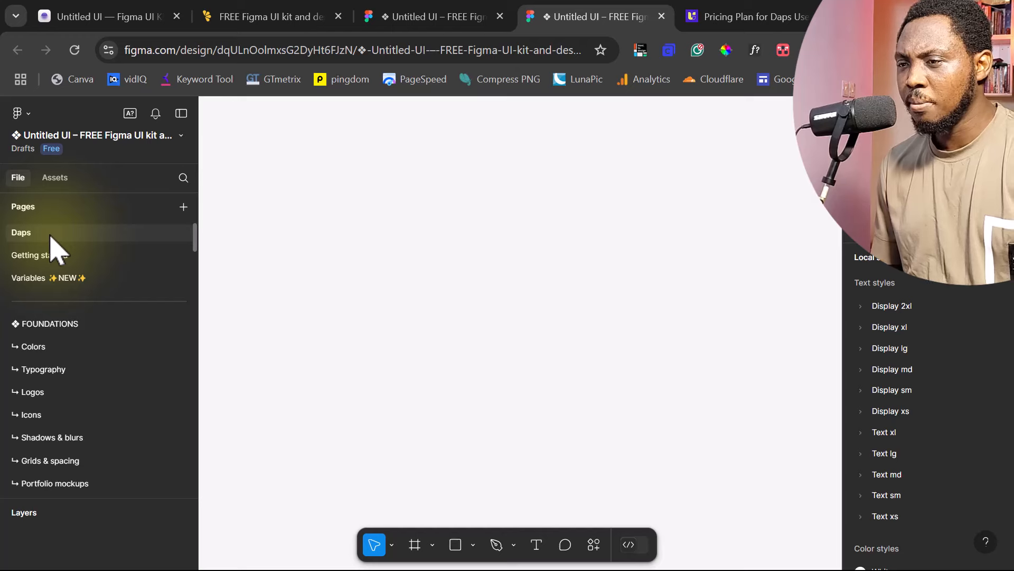
# - Draw a wide frame about 751 by 178 on the empty Daps page and rename it Daps
pyautogui.click(417, 548)
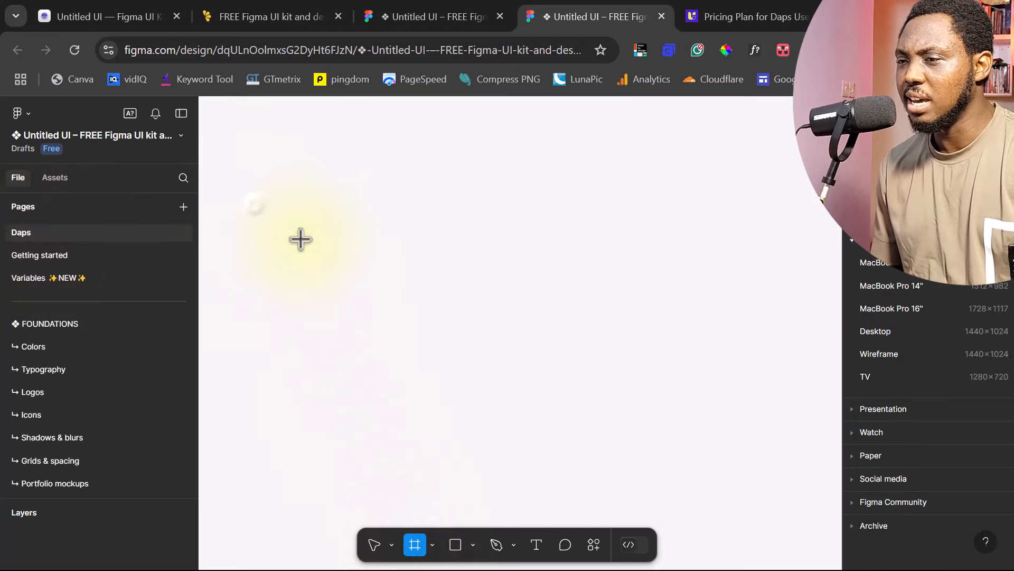
pyautogui.moveTo(255, 205); pyautogui.dragTo(789, 331)
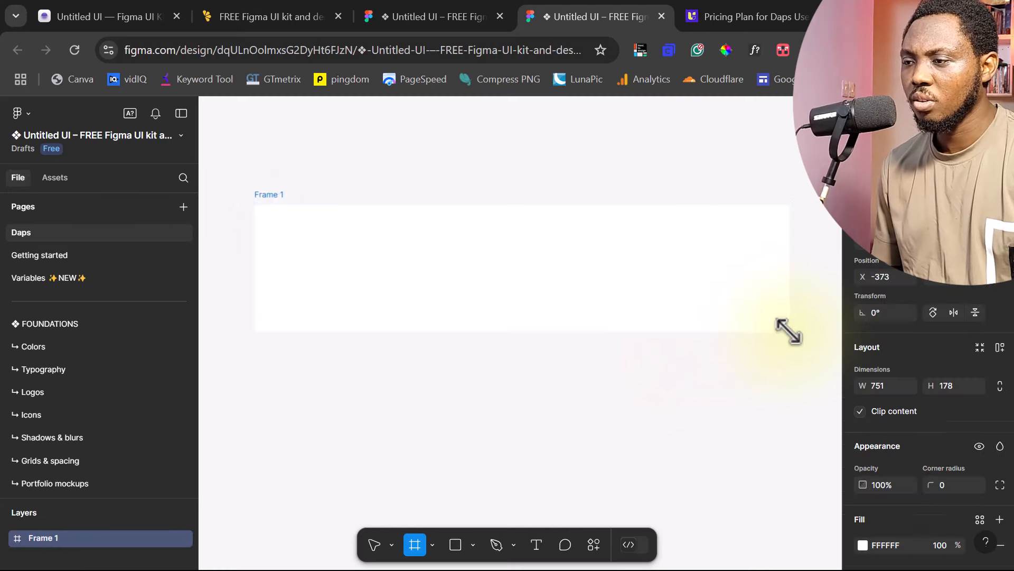
pyautogui.doubleClick(269, 194)
pyautogui.write('Daps')
pyautogui.press('Return')
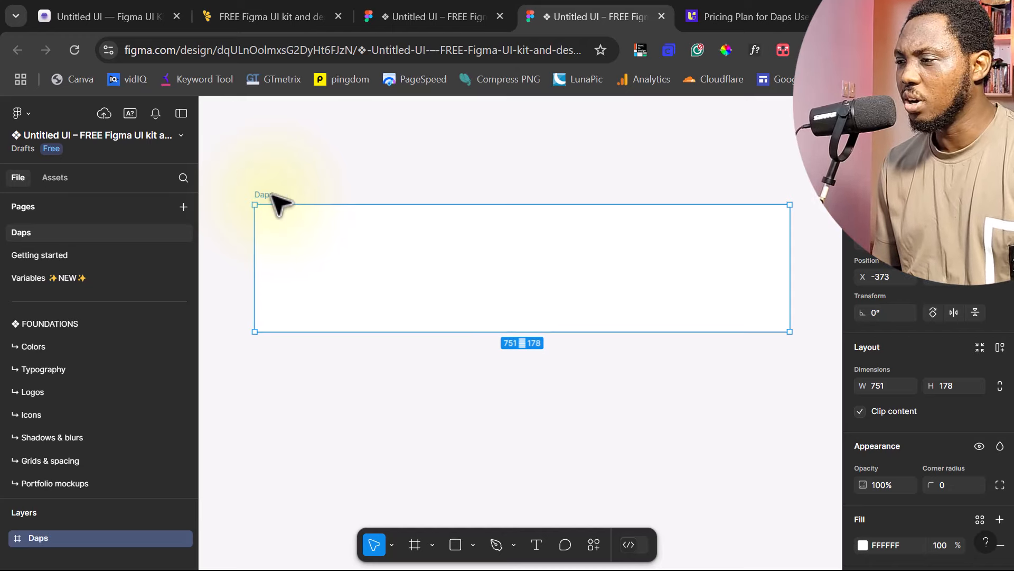
# - Set the Daps frame's width to 1440
pyautogui.click(888, 396)
pyautogui.write('1')
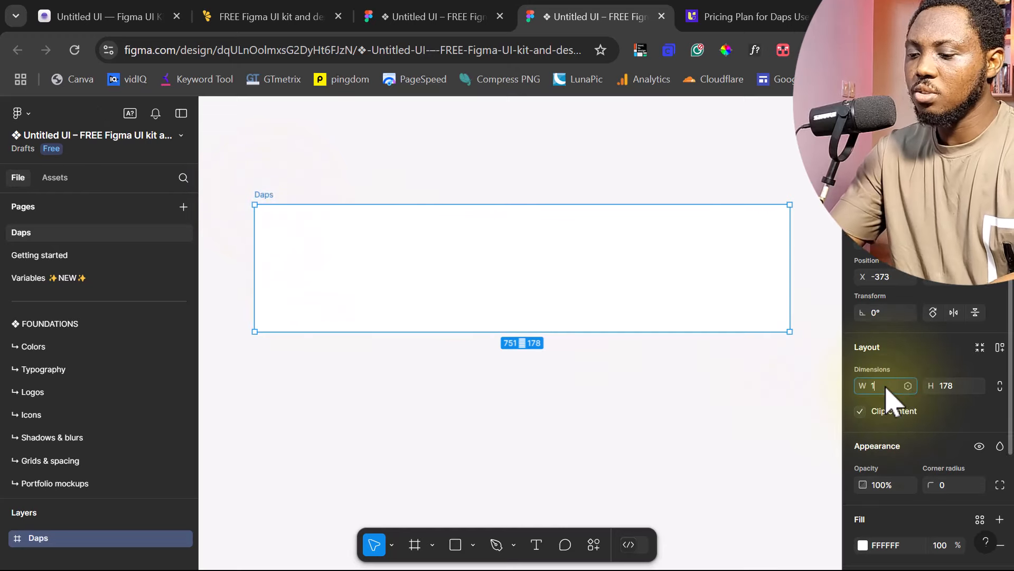
pyautogui.write('440')
pyautogui.press('Return')
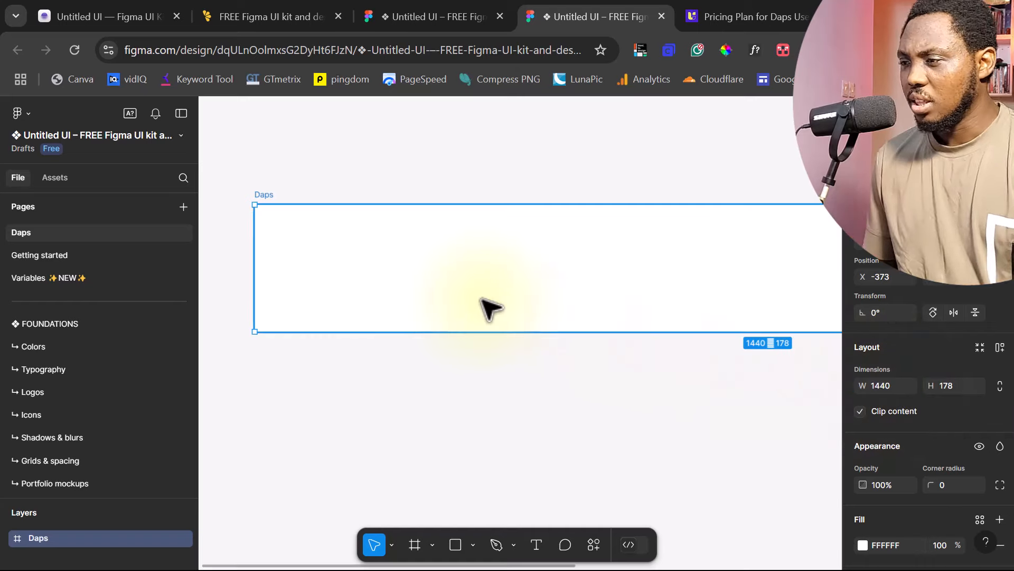
# - Add auto layout to the Daps frame and move it across the canvas to about X -673
pyautogui.click(1002, 347)
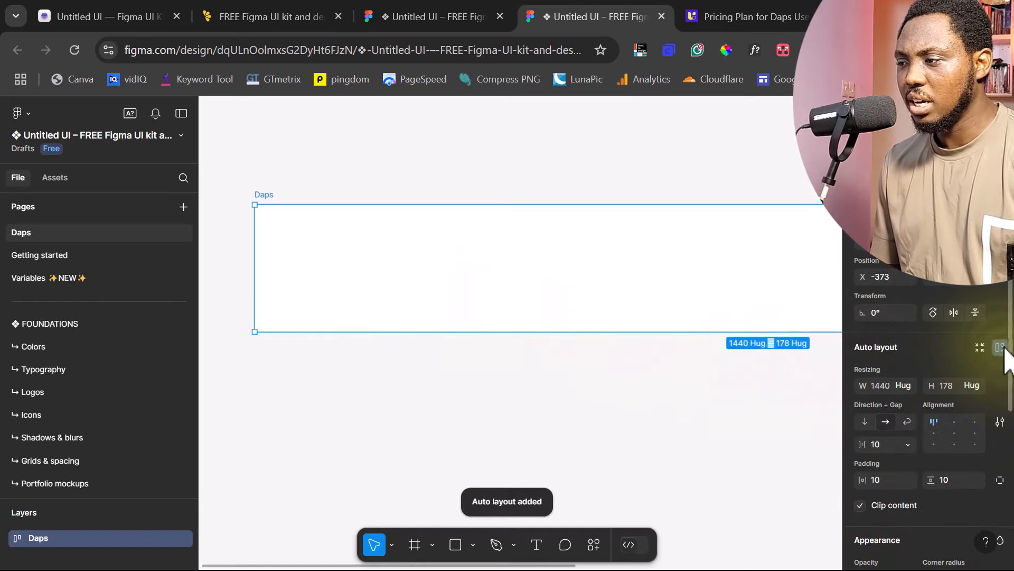
pyautogui.click(977, 385)
pyautogui.click(922, 385)
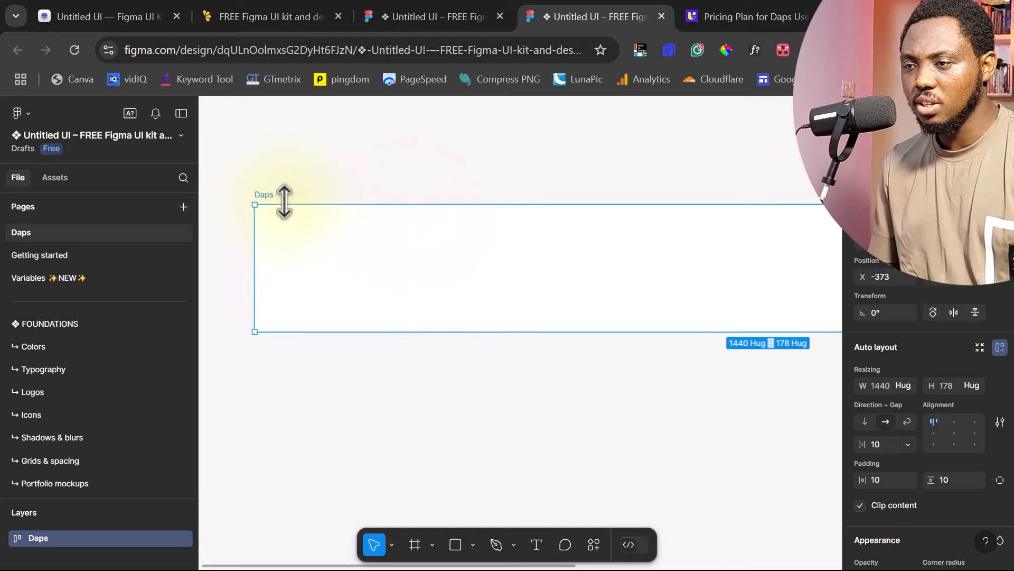
pyautogui.moveTo(272, 204); pyautogui.dragTo(251, 203)
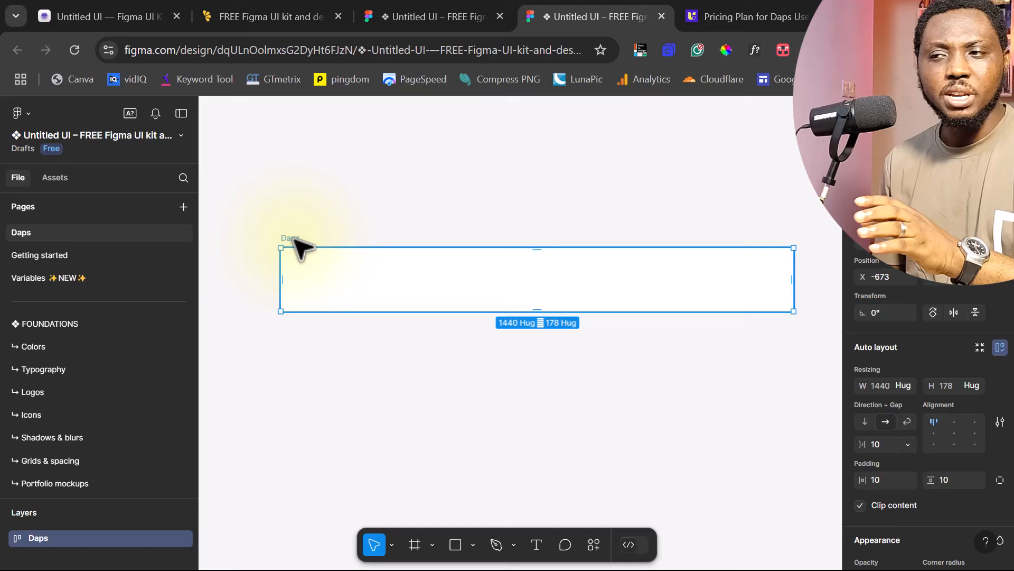
# - Browse the file's local assets and show the components of the Header navigation category
pyautogui.click(55, 176)
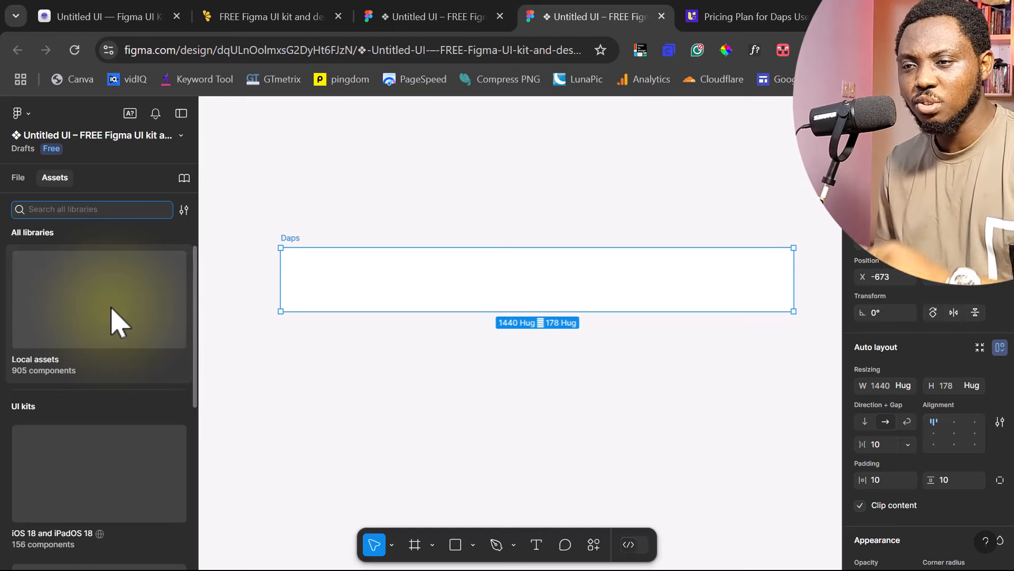
pyautogui.click(82, 351)
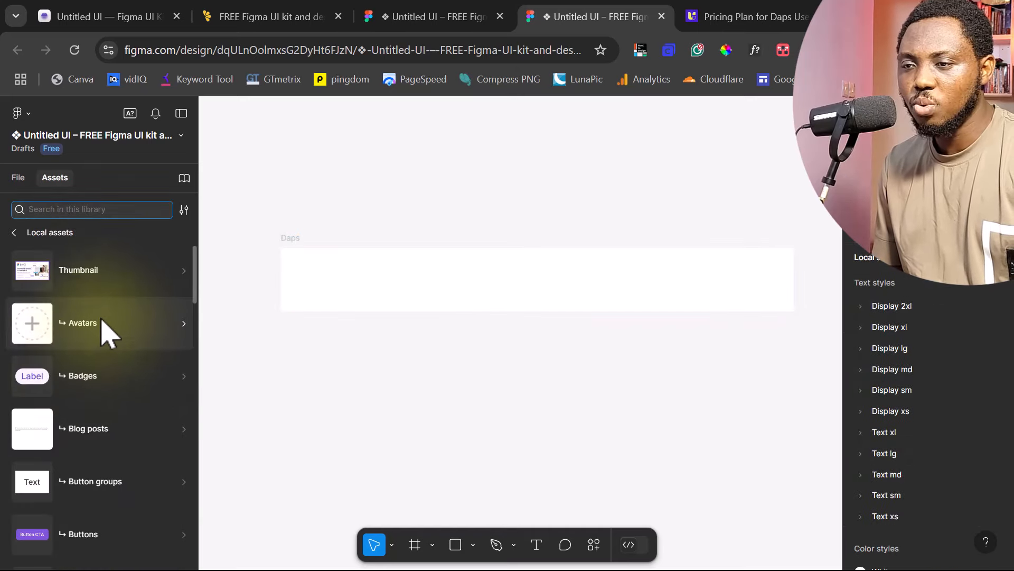
pyautogui.scroll(-5, 112, 336)
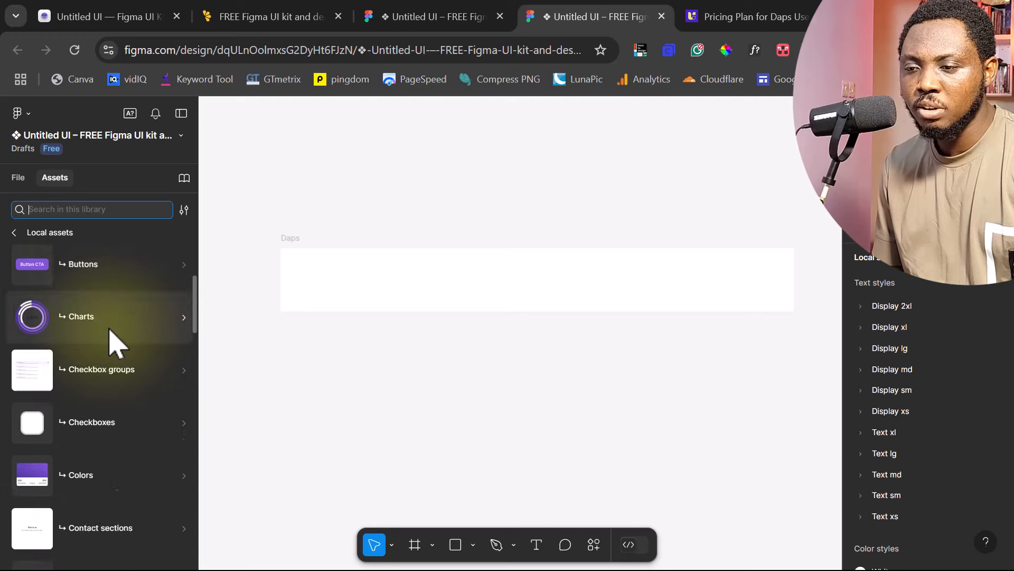
pyautogui.scroll(-5, 112, 342)
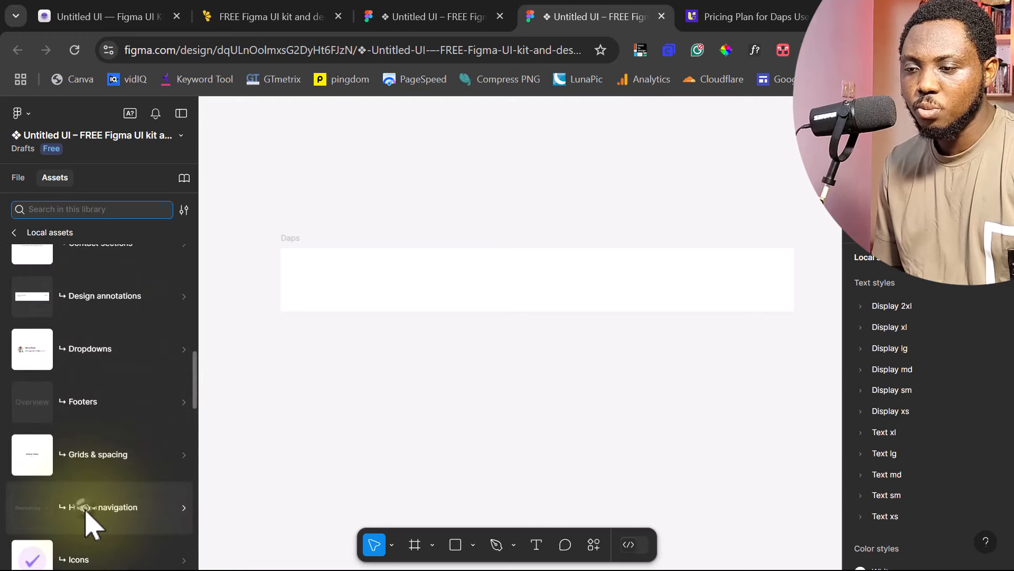
pyautogui.click(89, 509)
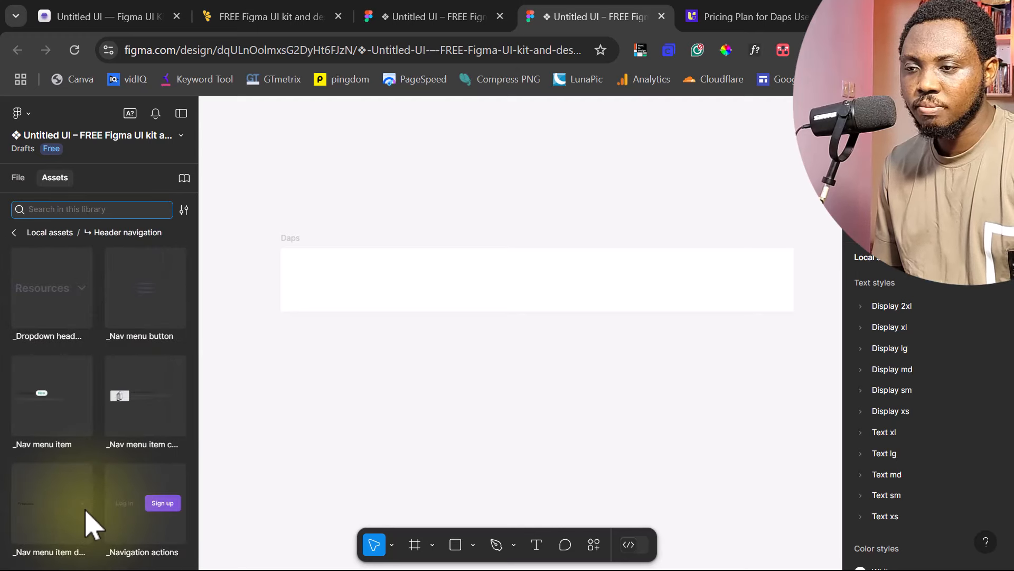
pyautogui.scroll(-2, 114, 399)
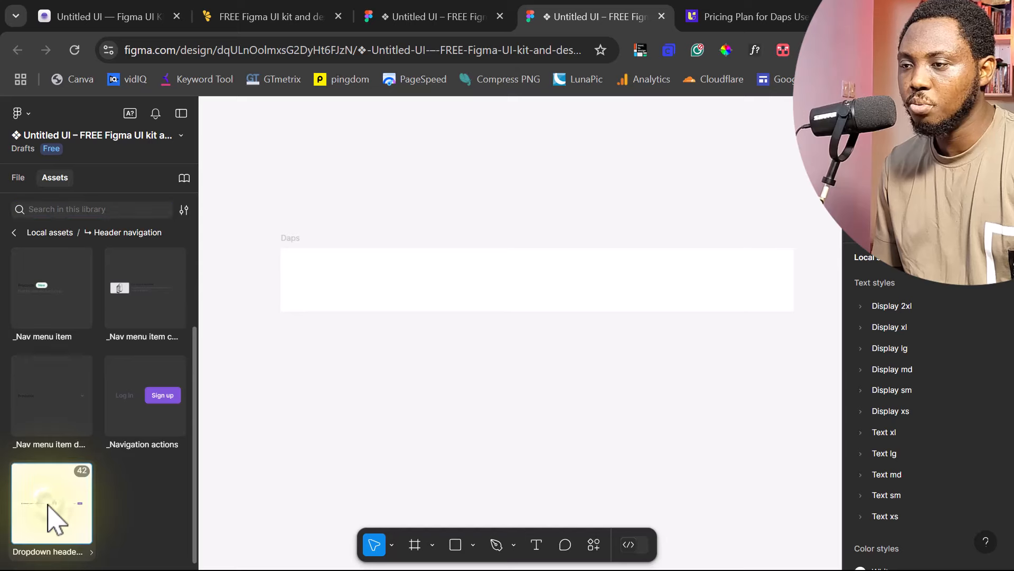
# - Try inserting an instance of the Dropdown header navigation component over the Daps frame and delete that instance
pyautogui.click(47, 510)
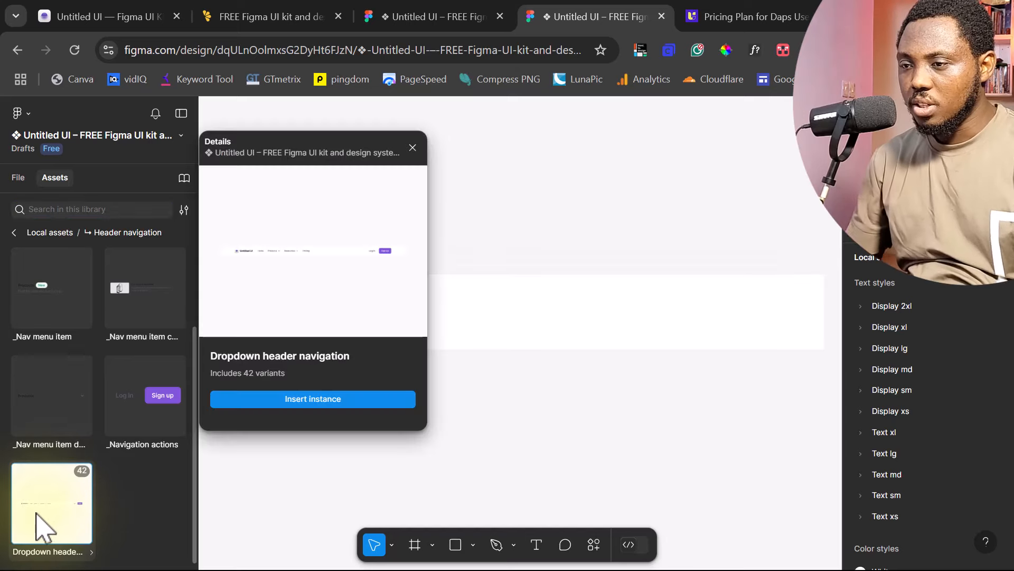
pyautogui.click(313, 403)
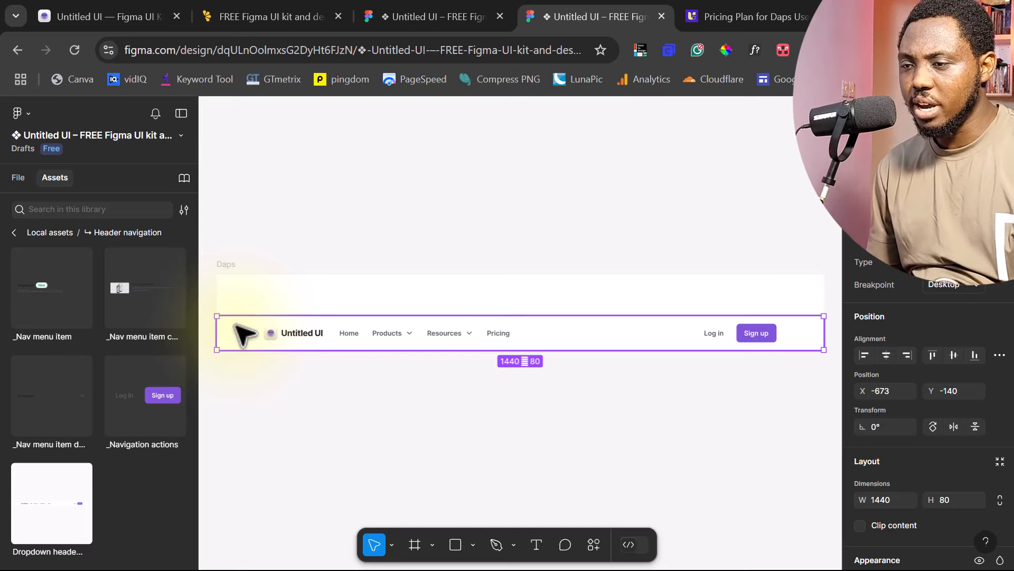
pyautogui.press('Delete')
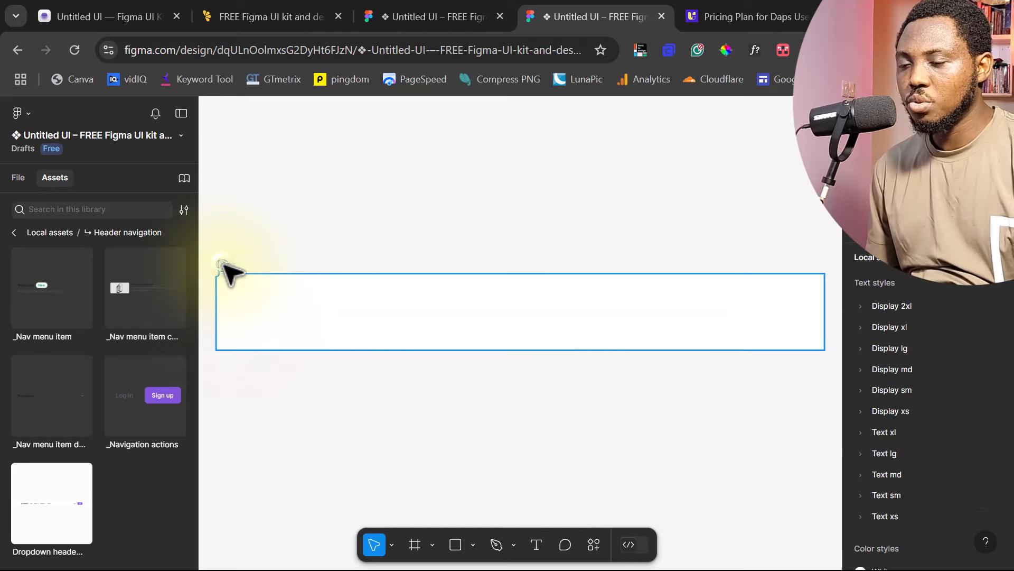
# - Set the Daps frame's auto layout direction to vertical and its size to 1440 wide by 178 high
pyautogui.click(224, 264)
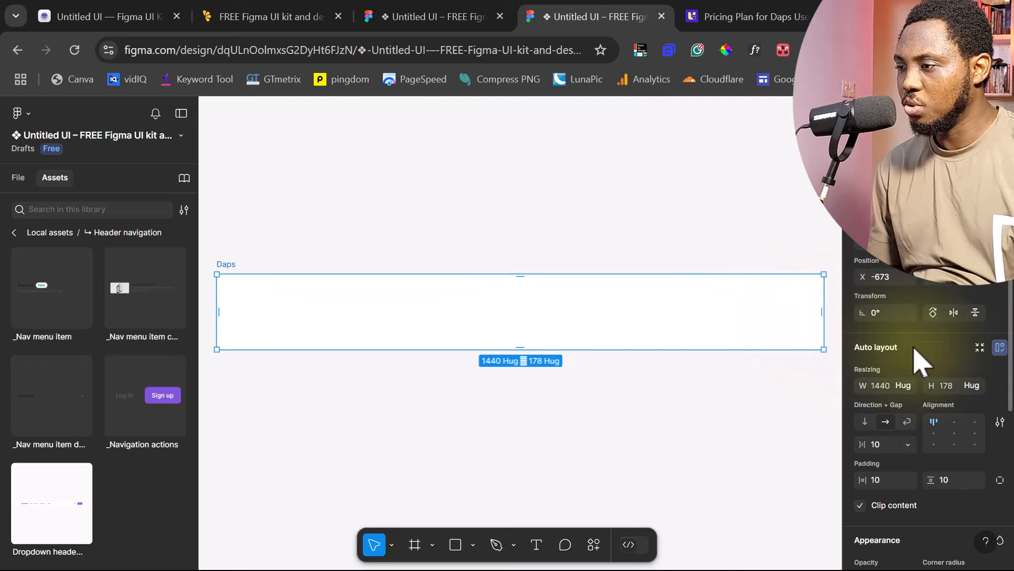
pyautogui.click(865, 423)
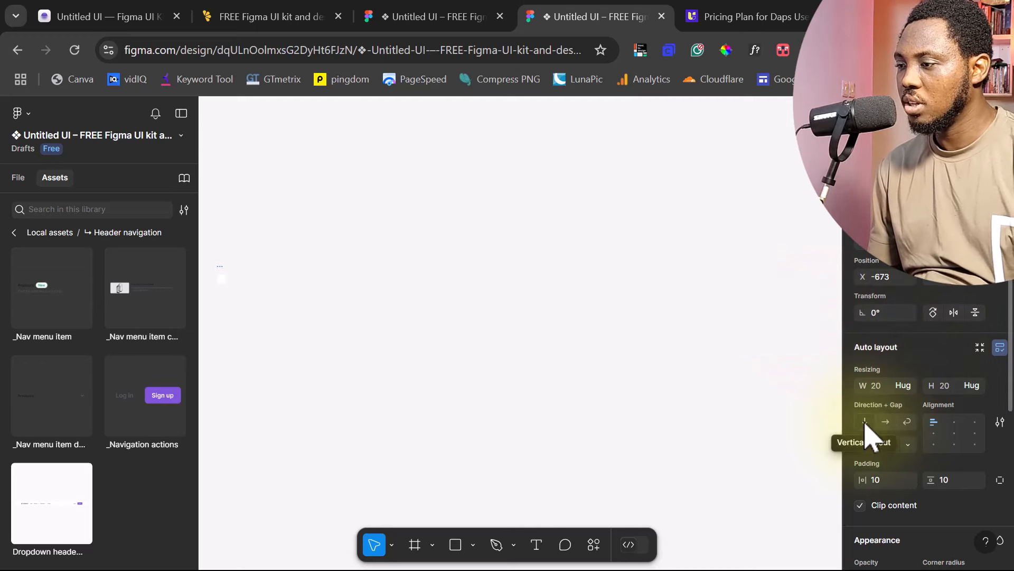
pyautogui.hotkey('ctrl', '-')
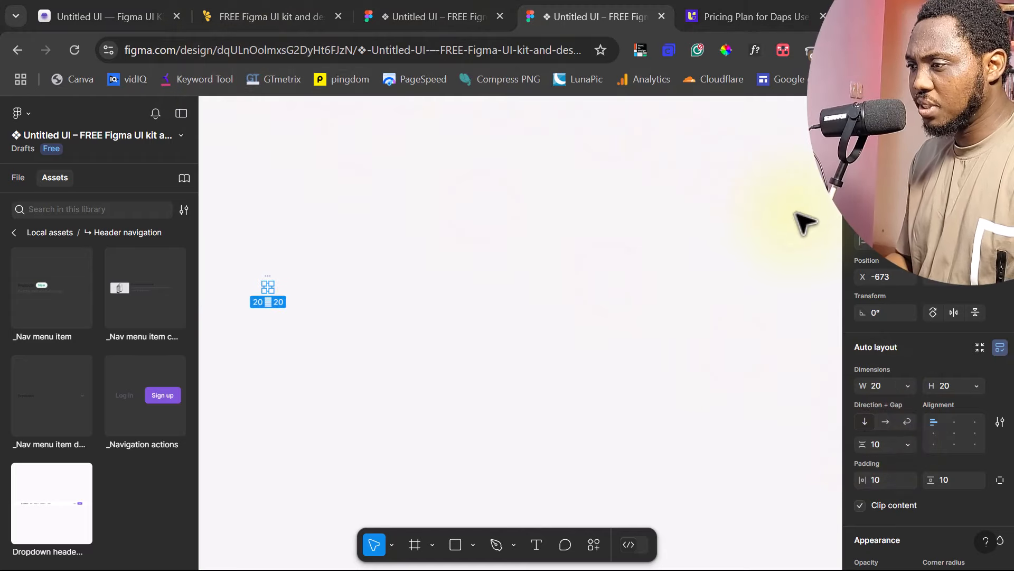
pyautogui.click(884, 386)
pyautogui.write('144')
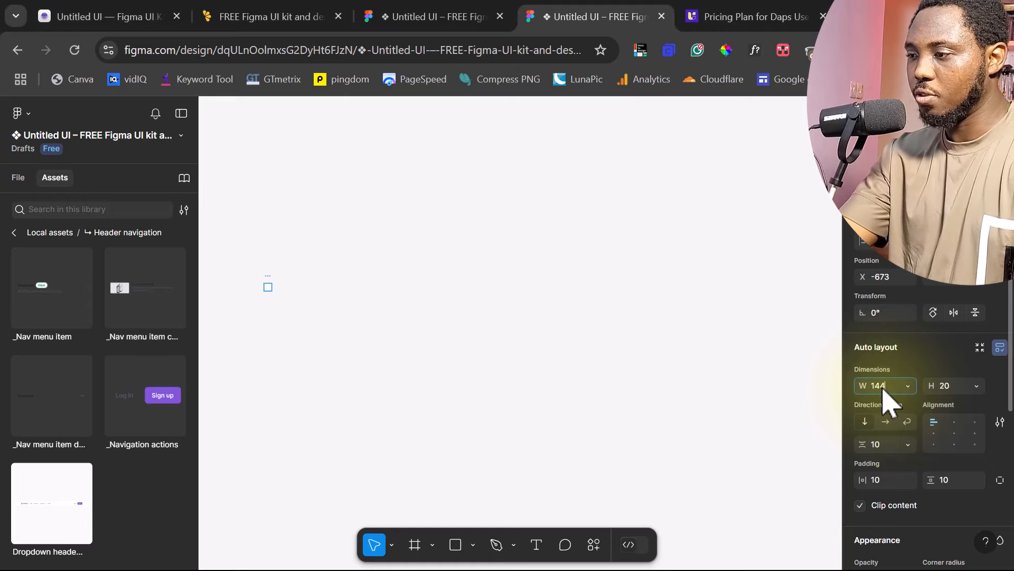
pyautogui.write('0')
pyautogui.click(946, 388)
pyautogui.write('17')
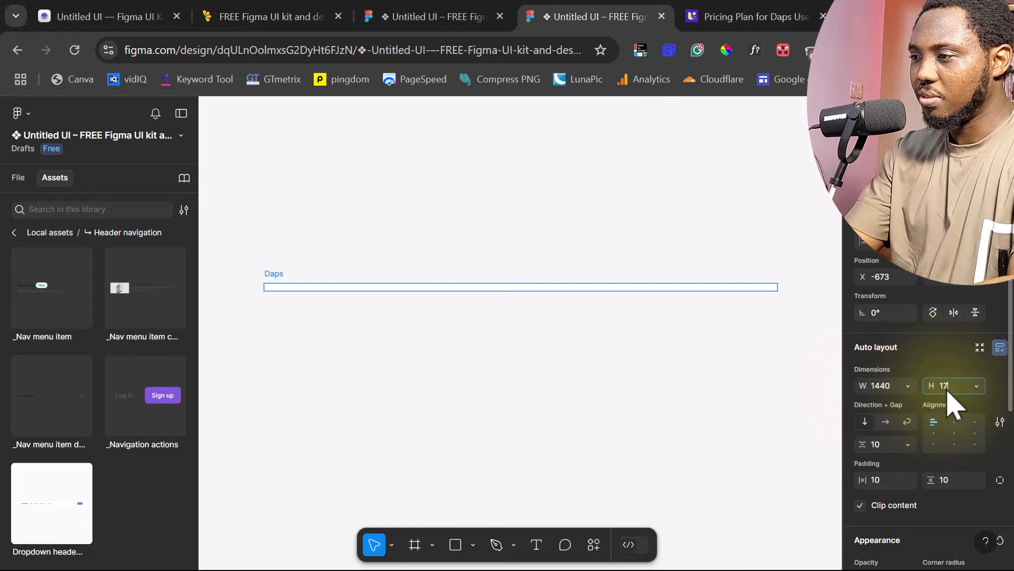
pyautogui.write('8')
pyautogui.press('Return')
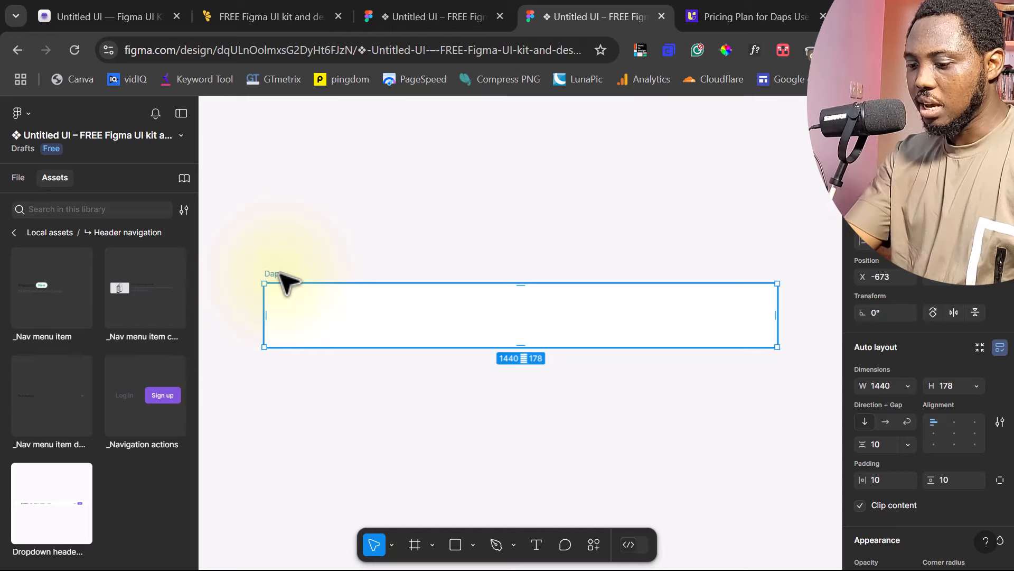
# - Paste the header navigation into the Daps frame and align the frame's contents to the top center
pyautogui.hotkey('ctrl', 'v')
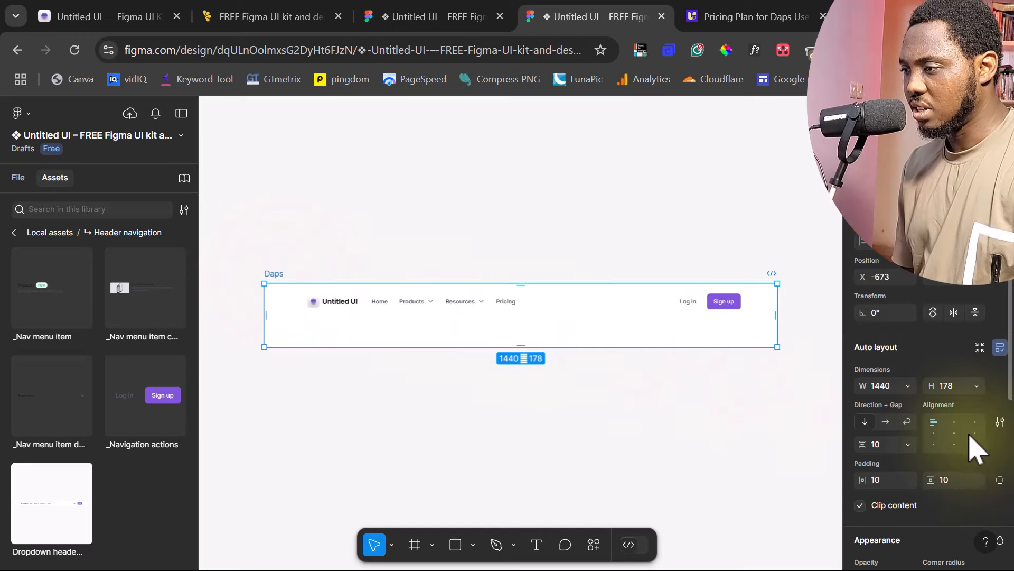
pyautogui.click(955, 421)
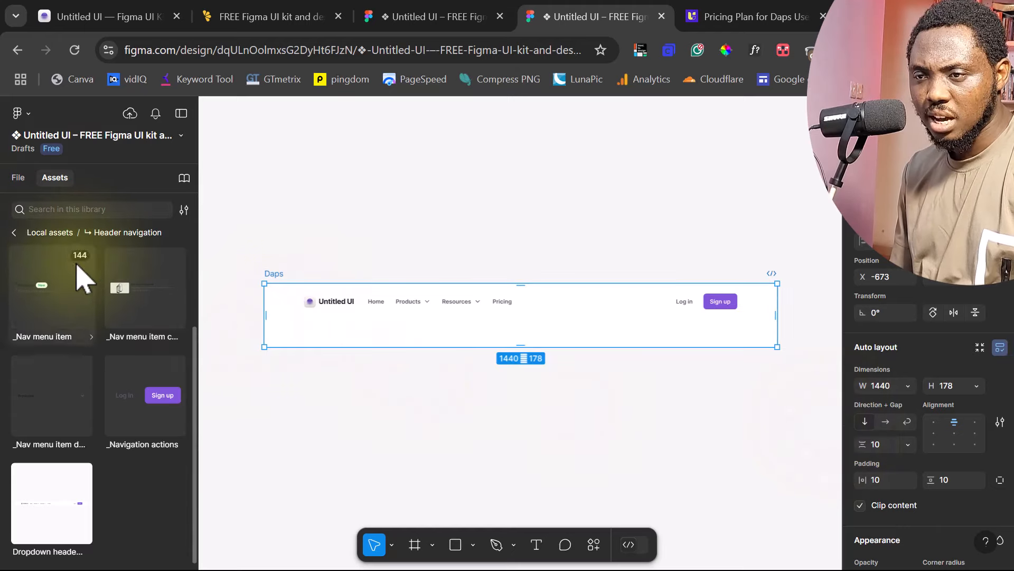
# - Insert an instance of the Rich text section component from the Blog posts category of the local assets
pyautogui.click(50, 232)
pyautogui.scroll(5, 100, 352)
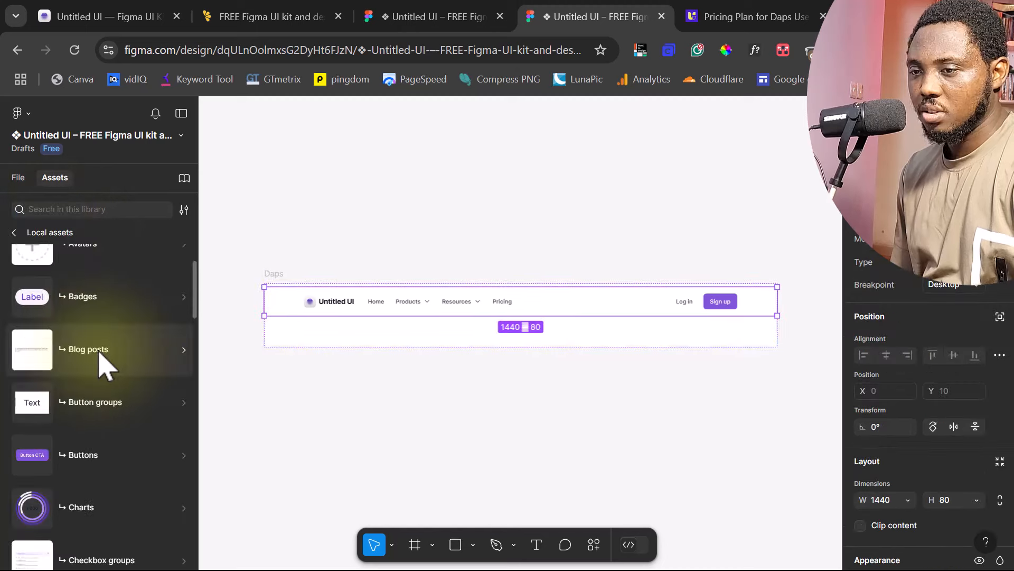
pyautogui.click(100, 351)
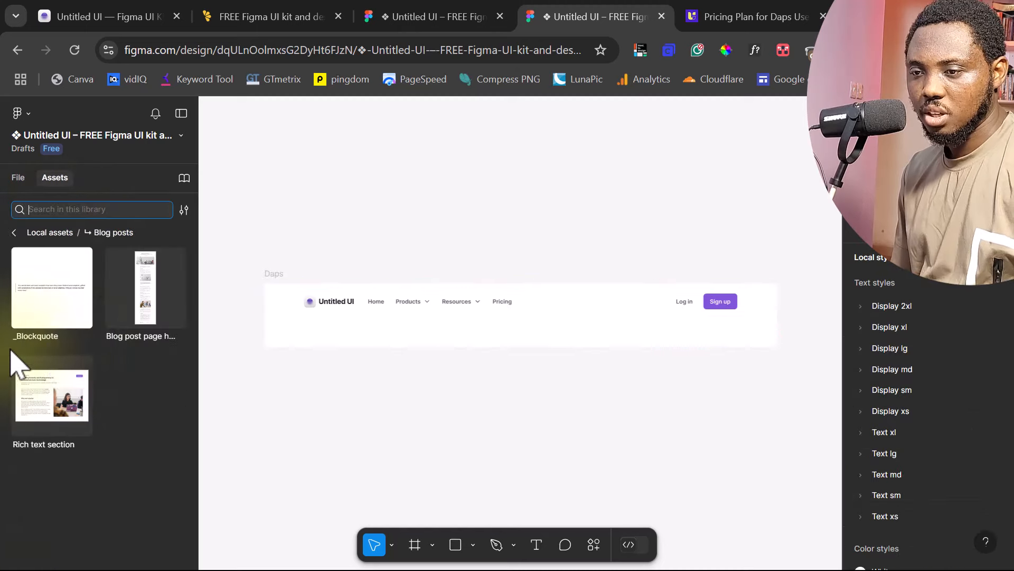
pyautogui.click(52, 404)
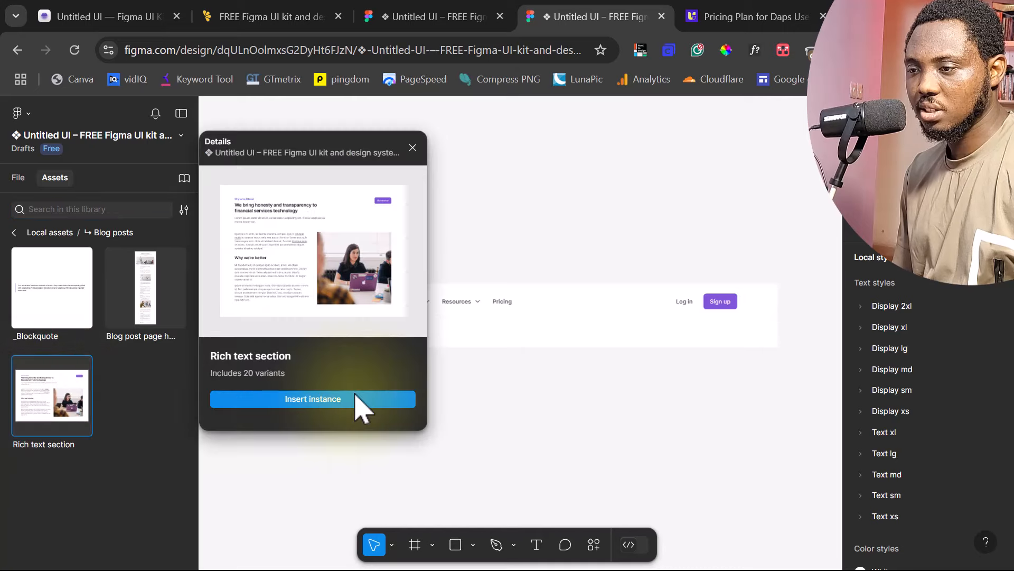
pyautogui.click(328, 400)
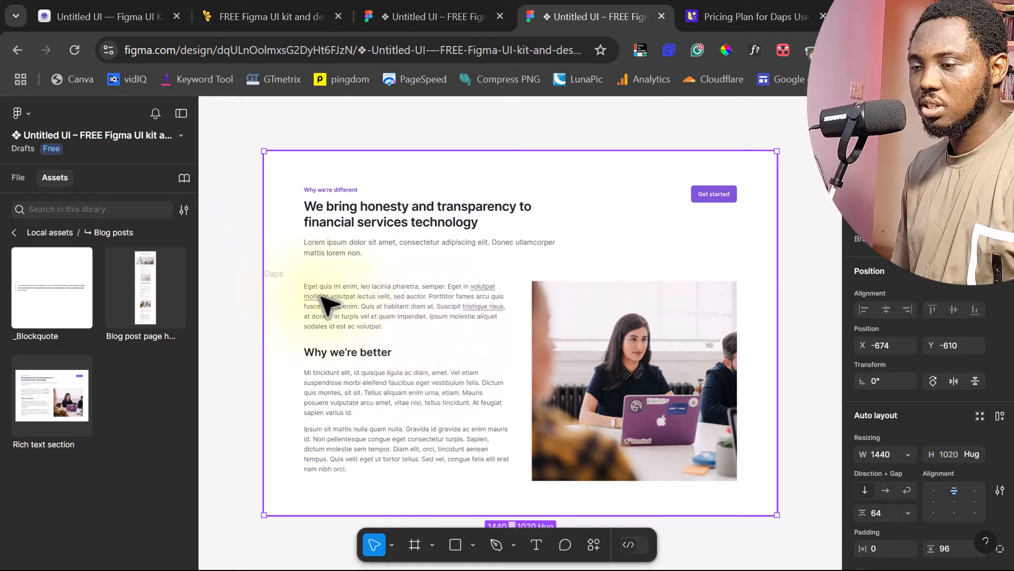
# - Cut the Rich text section instance and paste it into the Daps frame after the header navigation
pyautogui.press('Delete')
pyautogui.click(274, 274)
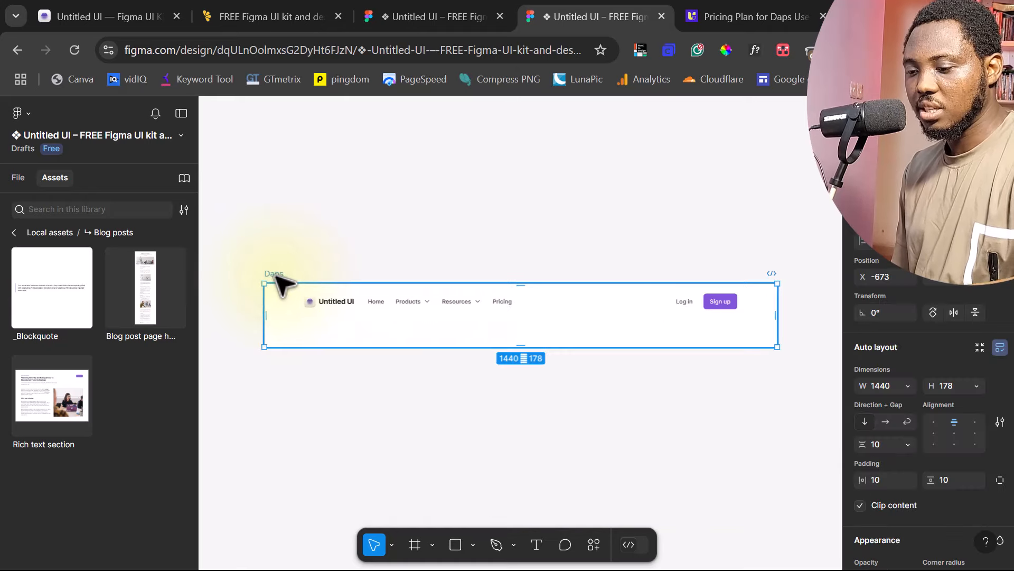
pyautogui.hotkey('ctrl', 'z')
# - Set the Daps frame's height to hug its contents
pyautogui.click(274, 274)
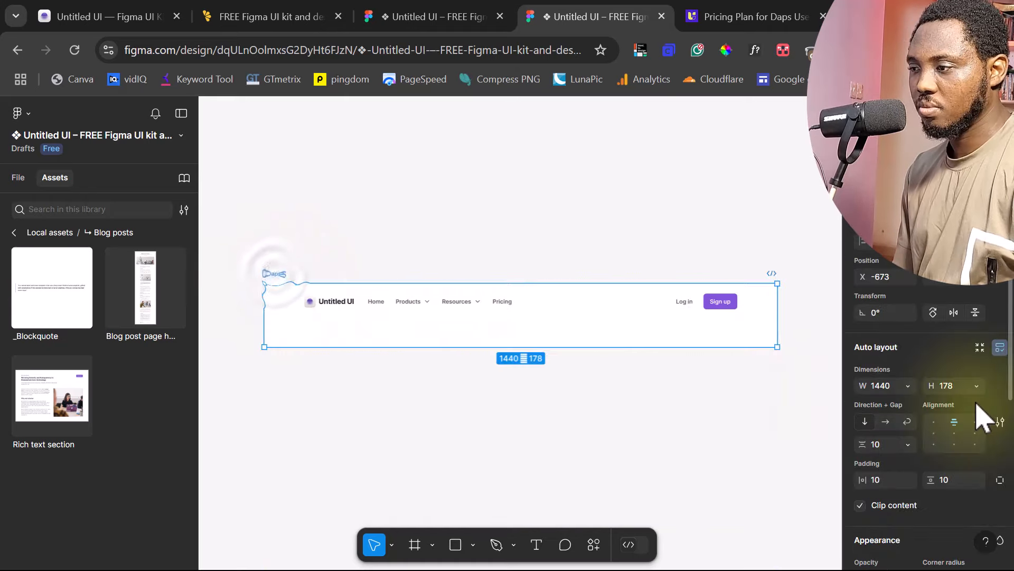
pyautogui.click(976, 386)
pyautogui.click(951, 406)
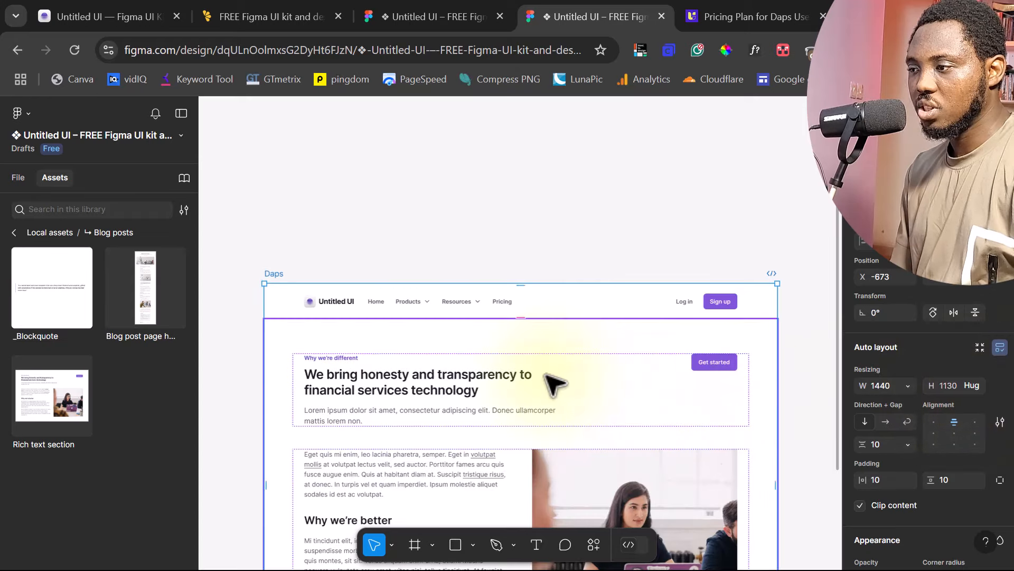
# - Try the Split image 02 and Simple 01 types on the rich text section and settle on Split image 03
pyautogui.click(272, 275)
pyautogui.scroll(-2, 288, 323)
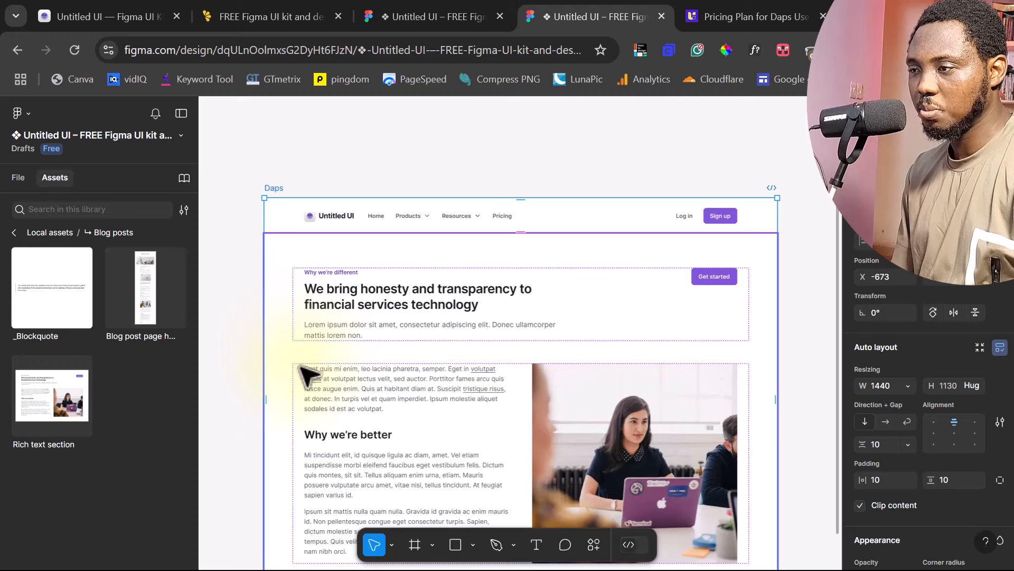
pyautogui.click(474, 363)
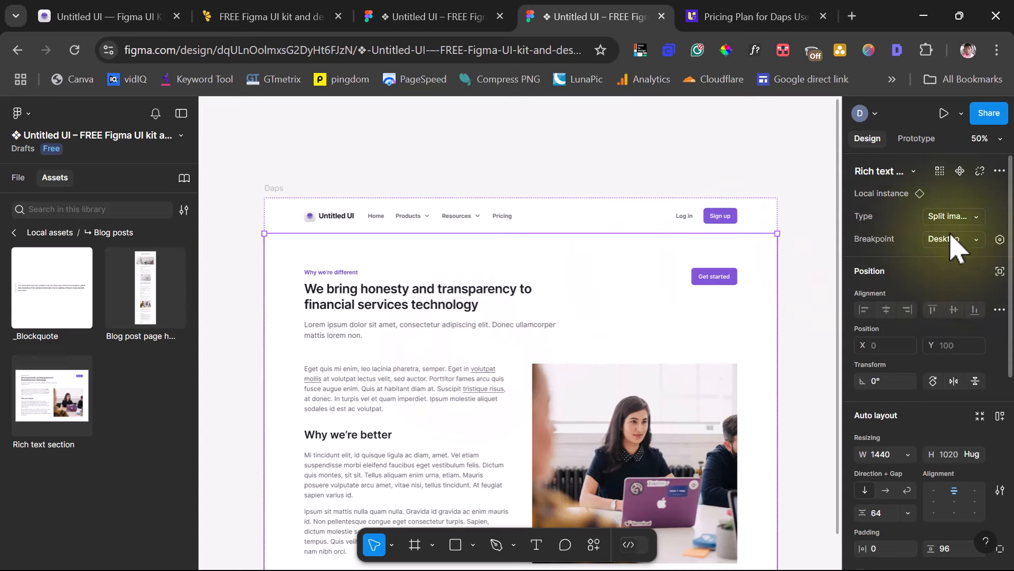
pyautogui.click(962, 216)
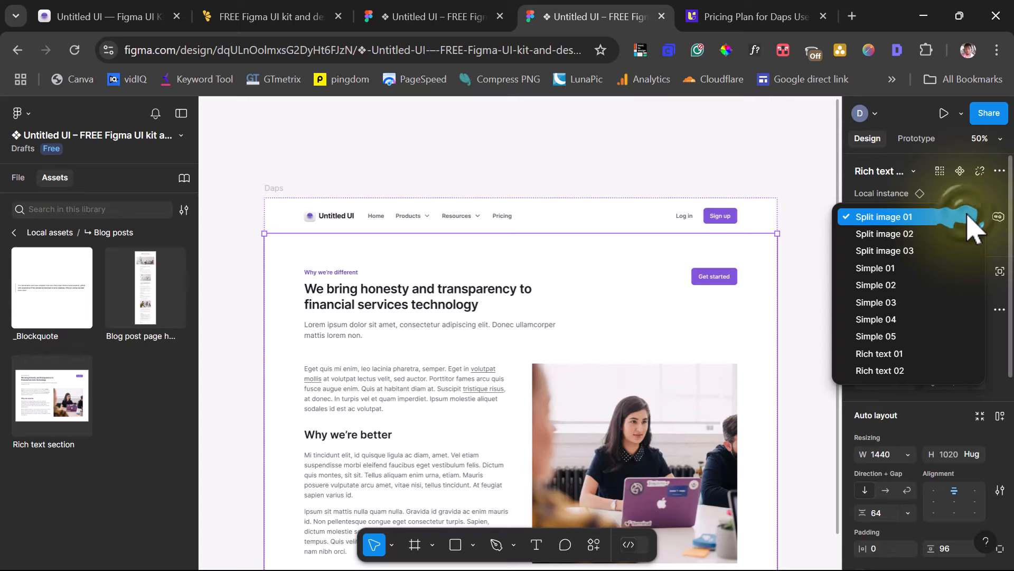
pyautogui.click(898, 233)
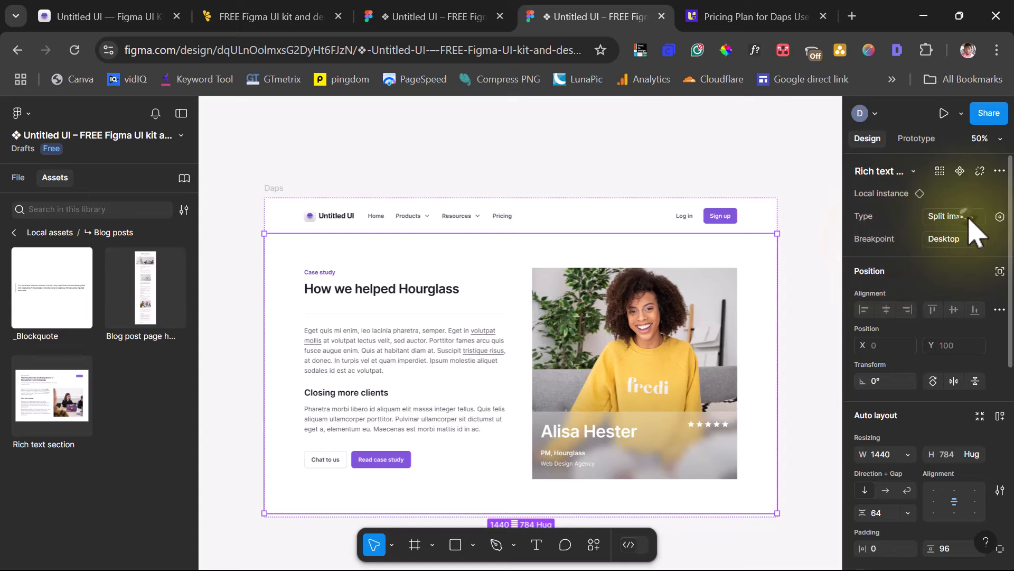
pyautogui.click(970, 217)
pyautogui.click(909, 249)
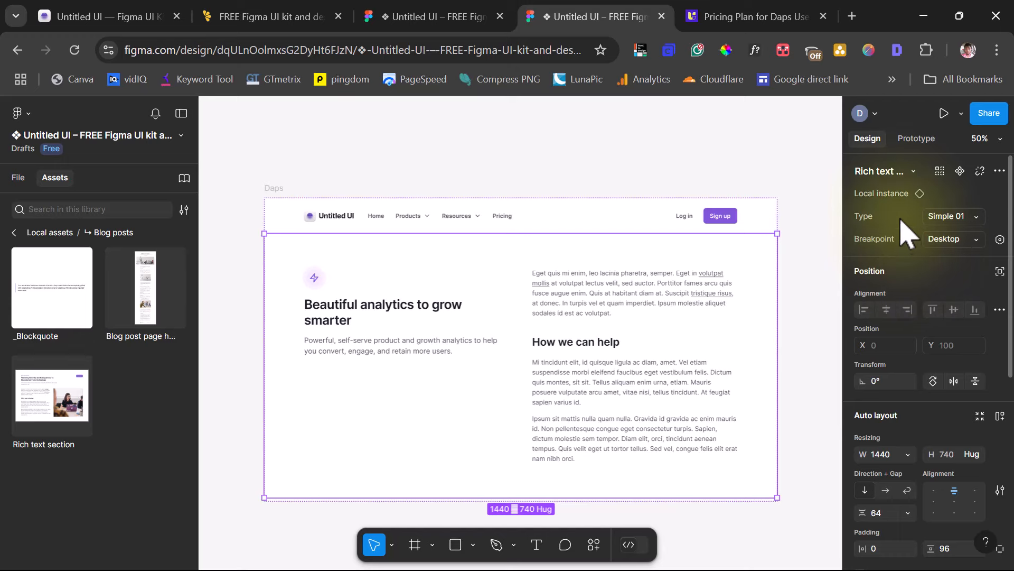
pyautogui.hotkey('ctrl', 'z')
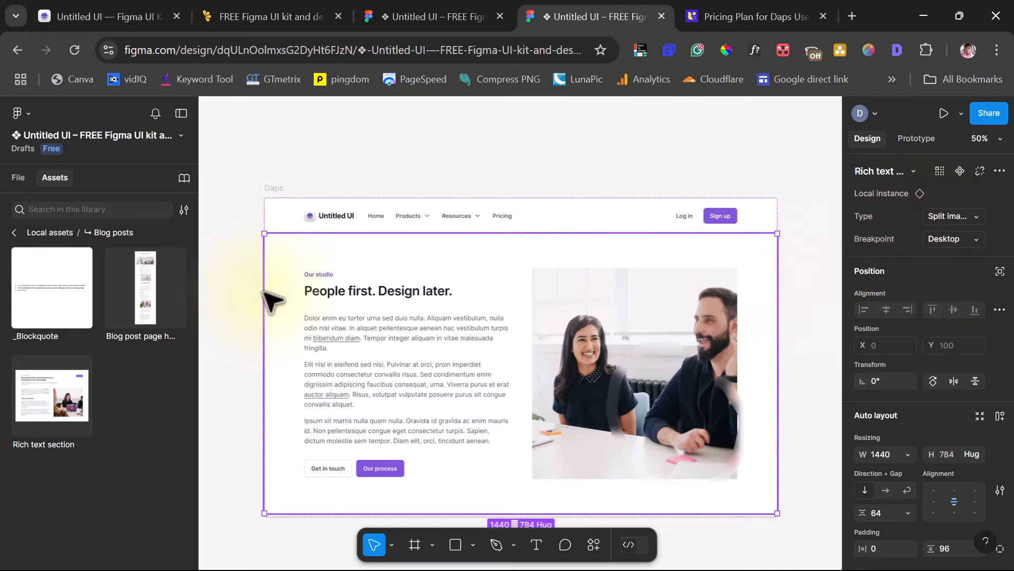
# - Insert an instance of the Team section component from the Team sections category of the local assets
pyautogui.click(48, 233)
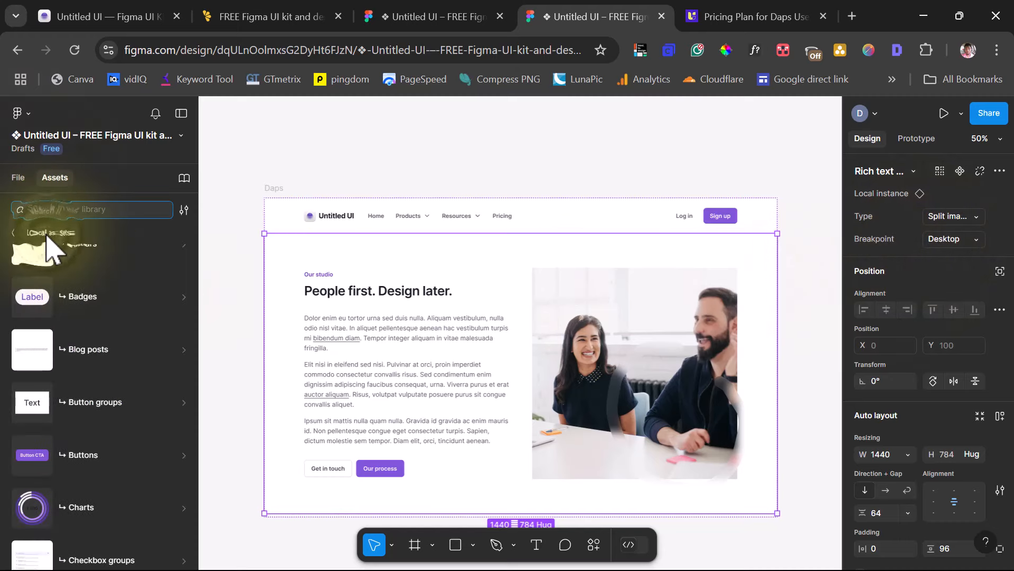
pyautogui.scroll(-3, 63, 349)
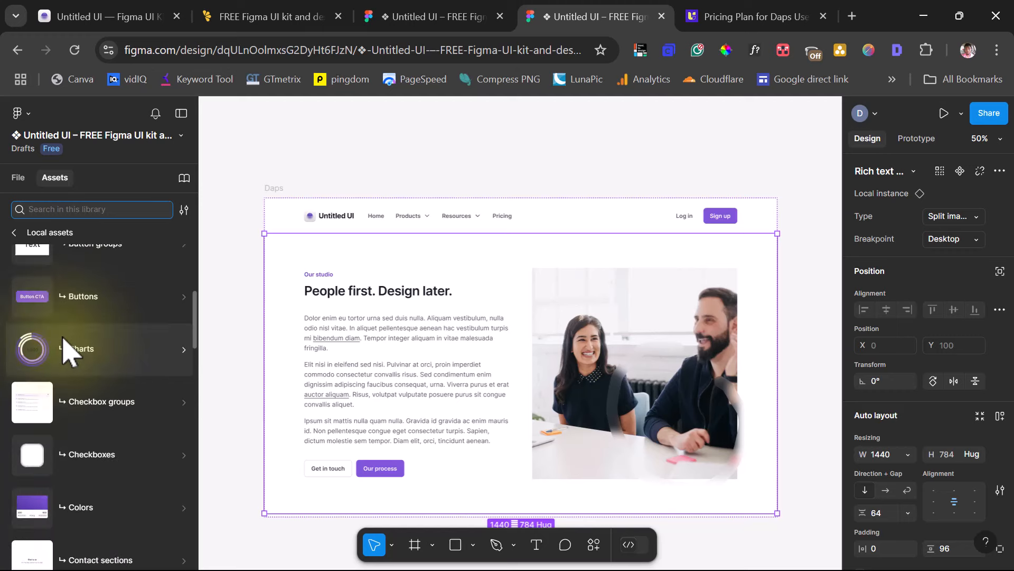
pyautogui.scroll(-15, 71, 370)
pyautogui.click(79, 404)
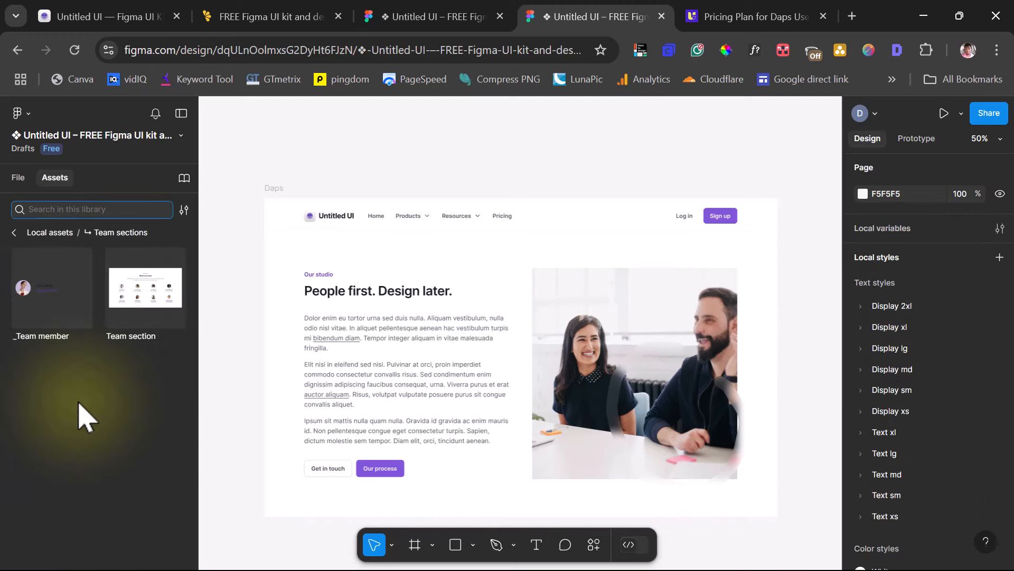
pyautogui.click(148, 301)
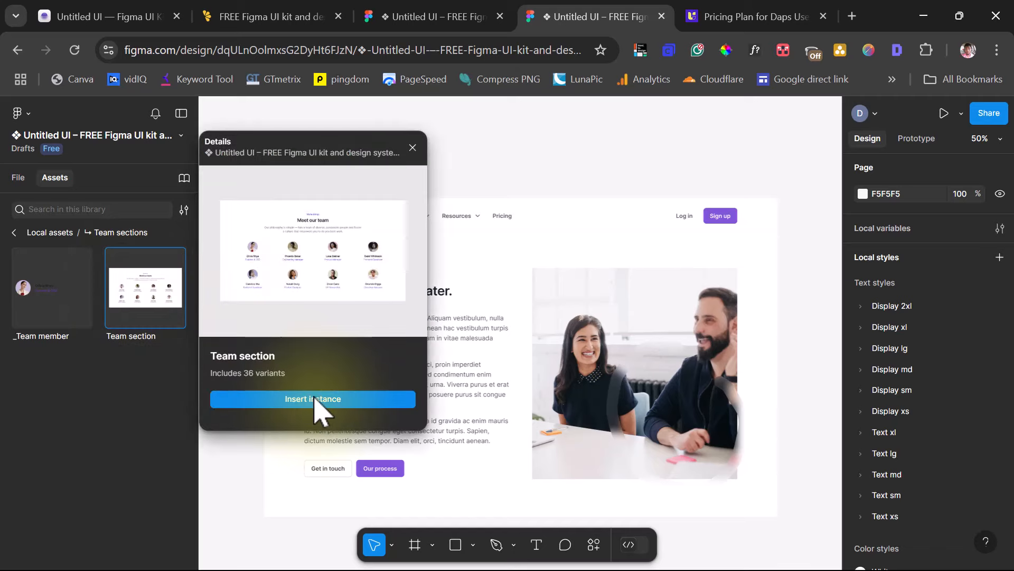
pyautogui.click(309, 400)
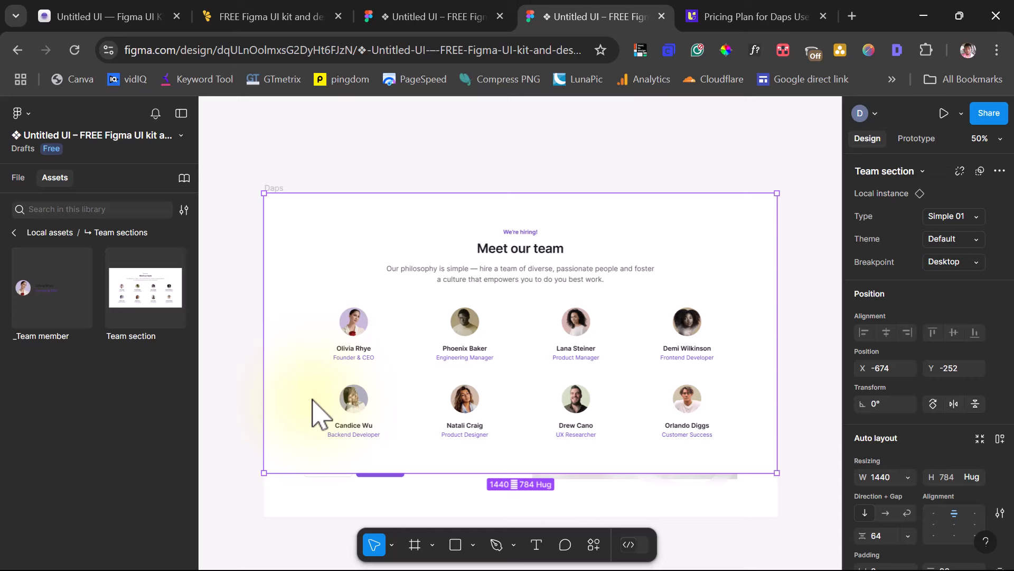
# - Cut the Team section instance and paste it into the Daps frame below the rich text section
pyautogui.hotkey('ctrl', 'x')
pyautogui.click(275, 193)
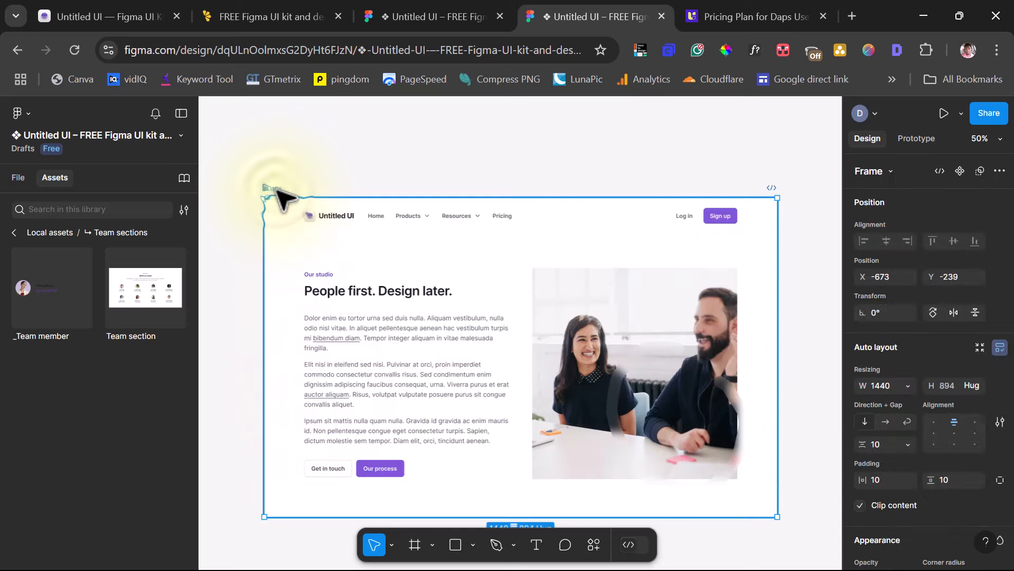
pyautogui.hotkey('ctrl', 'v')
# - Try the Simple 02, Simple 03 and Image card 01 types on the Team section and settle on an Image collage type
pyautogui.scroll(-8, 782, 322)
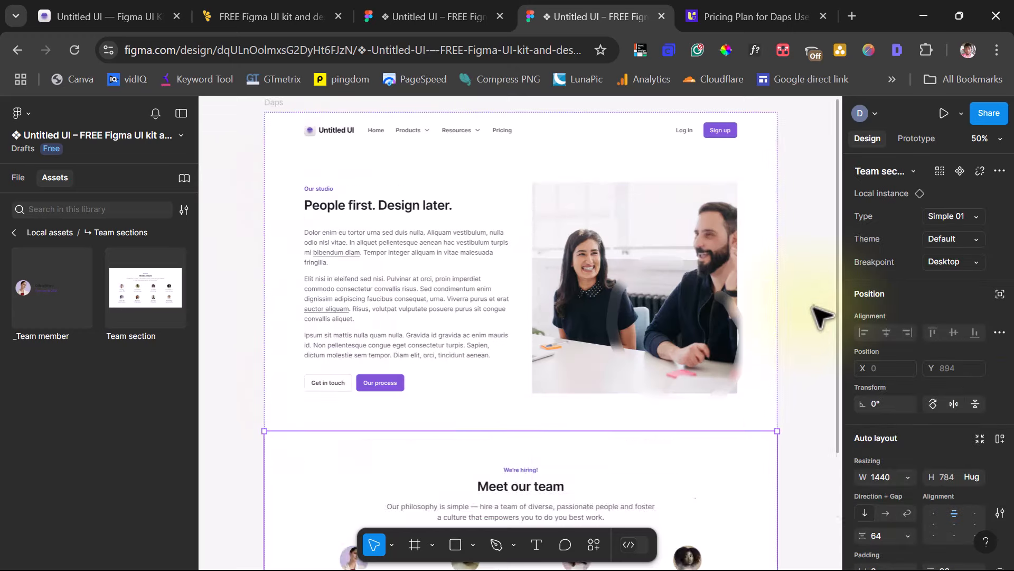
pyautogui.scroll(5, 822, 312)
pyautogui.scroll(-3, 816, 315)
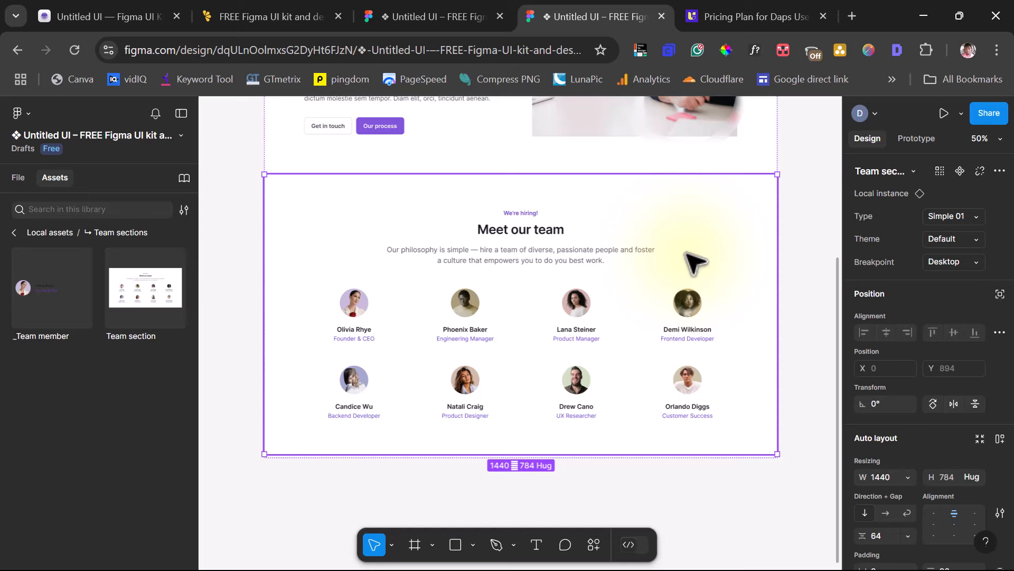
pyautogui.click(958, 218)
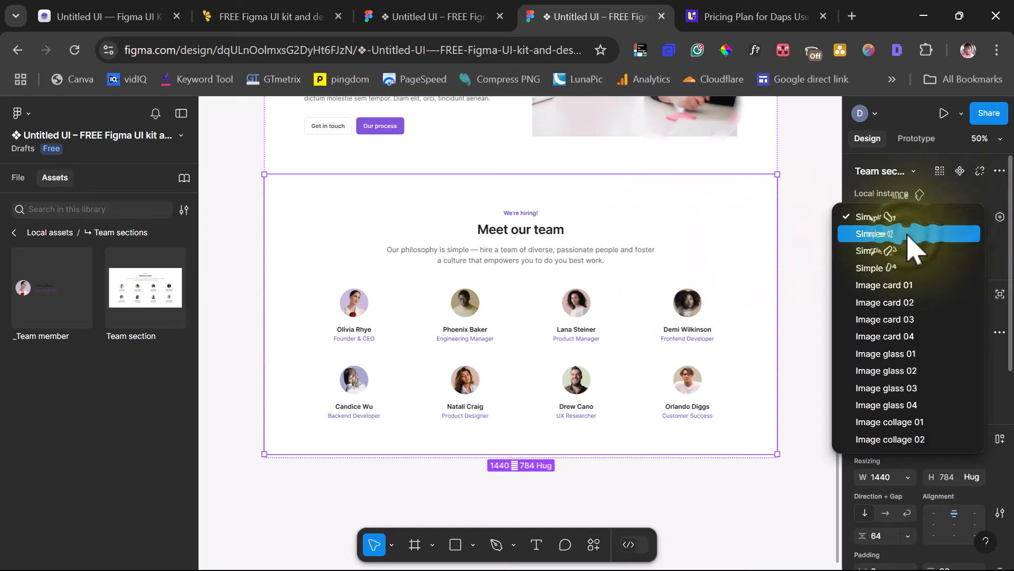
pyautogui.click(910, 236)
pyautogui.click(946, 216)
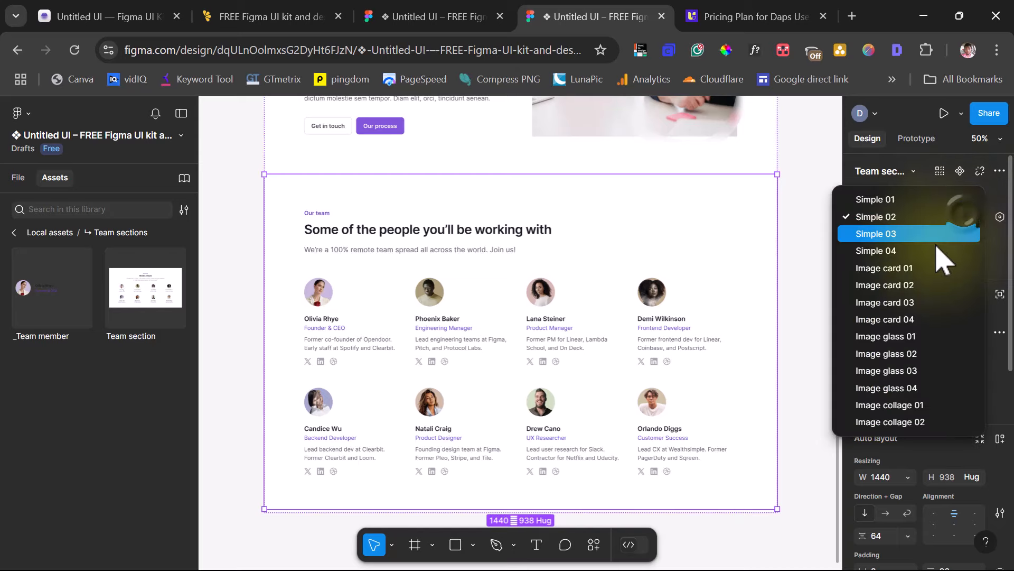
pyautogui.click(893, 233)
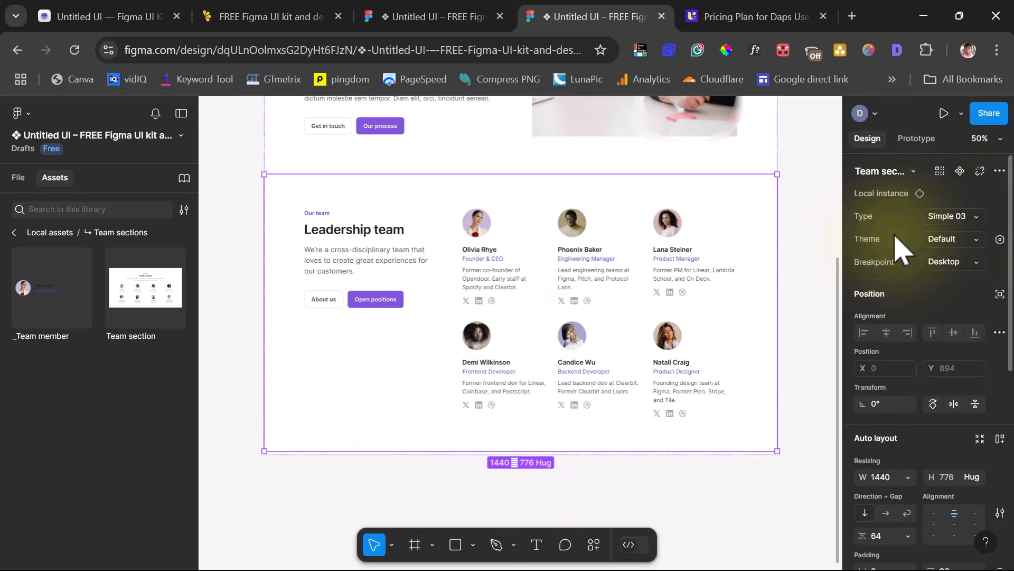
pyautogui.click(951, 217)
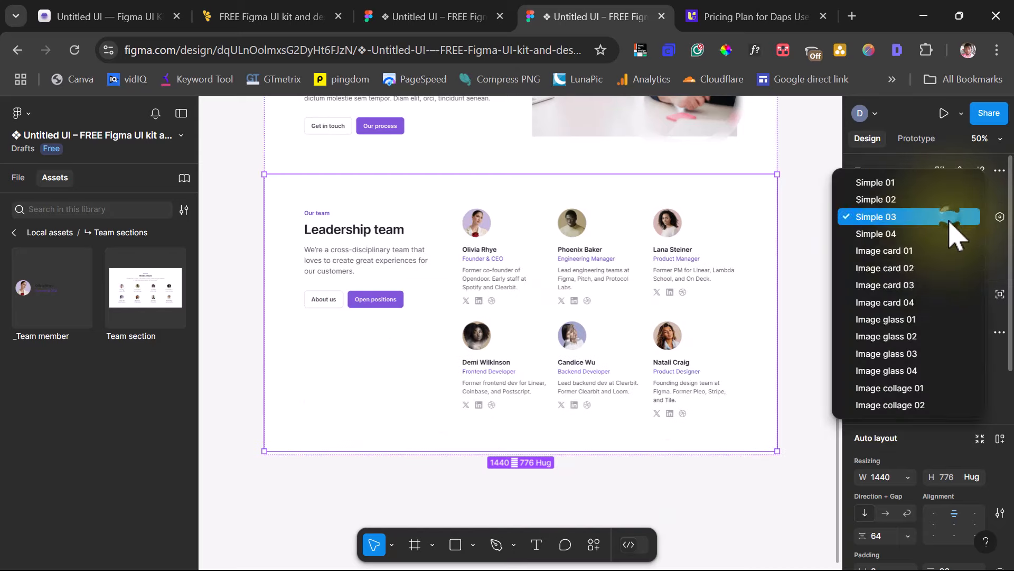
pyautogui.click(914, 251)
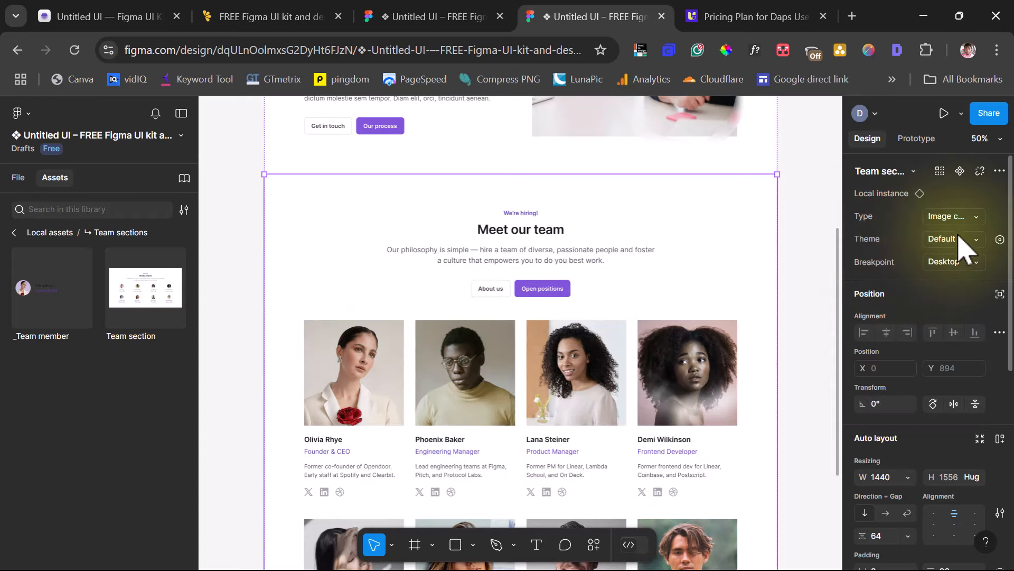
pyautogui.click(955, 217)
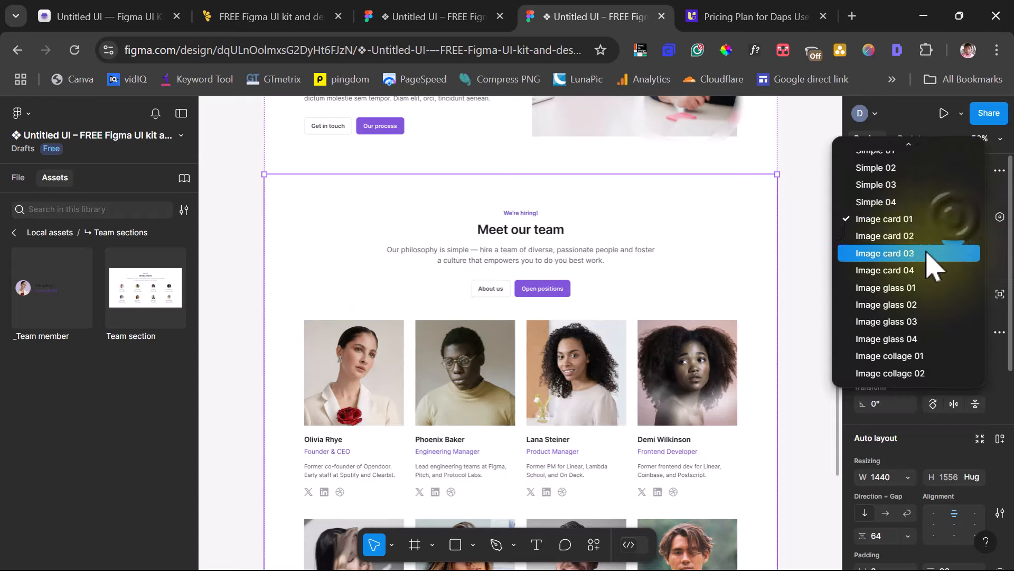
pyautogui.click(910, 235)
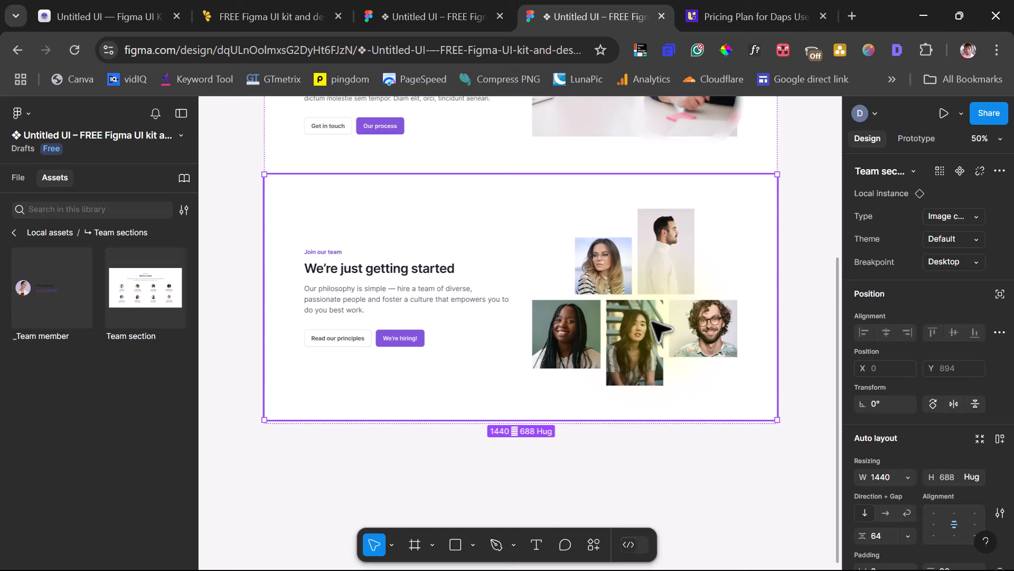
# - Insert an instance of the Footer component from the Footers category of the local assets
pyautogui.click(53, 233)
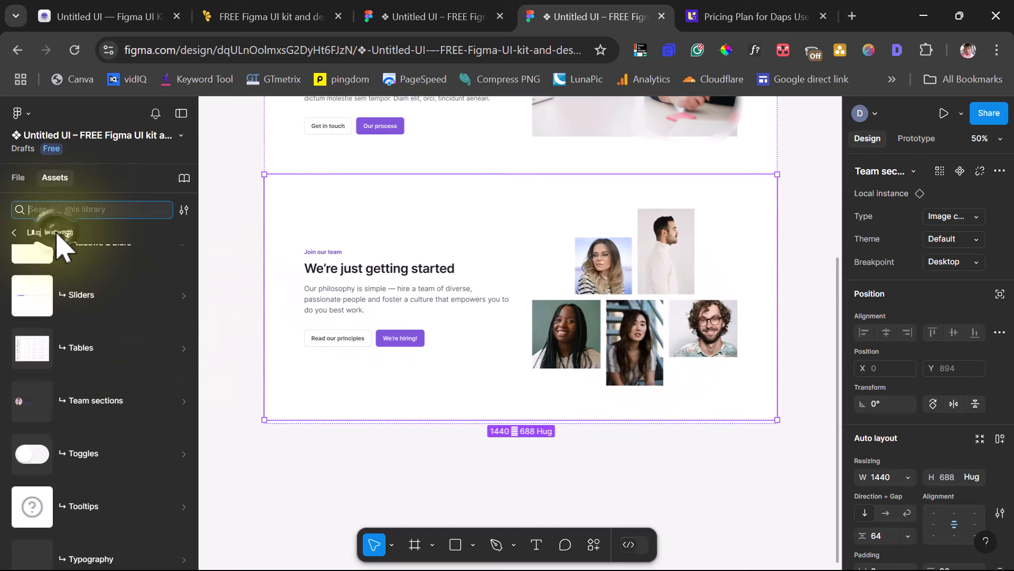
pyautogui.scroll(-1, 105, 422)
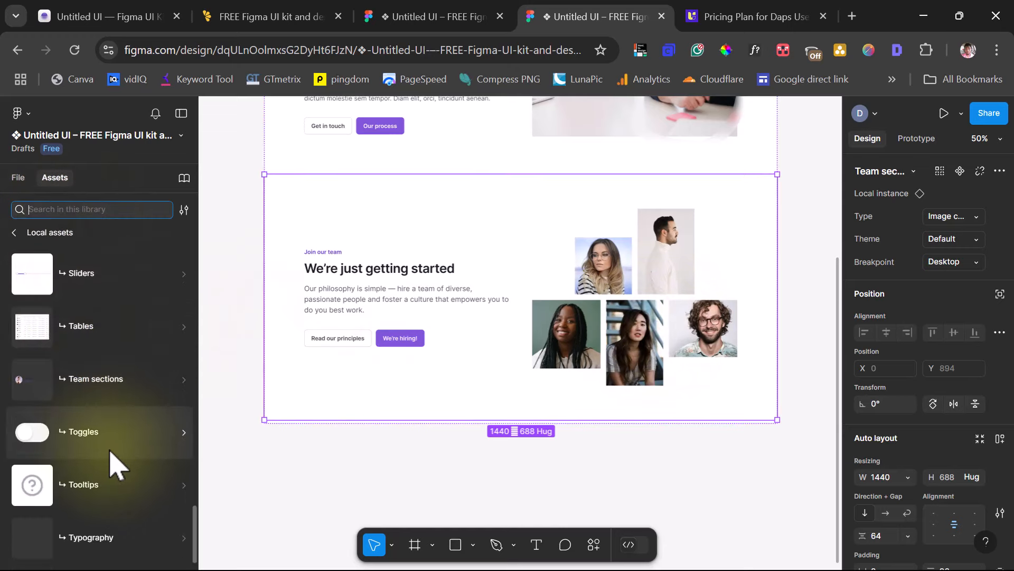
pyautogui.scroll(7, 112, 457)
pyautogui.scroll(8, 108, 452)
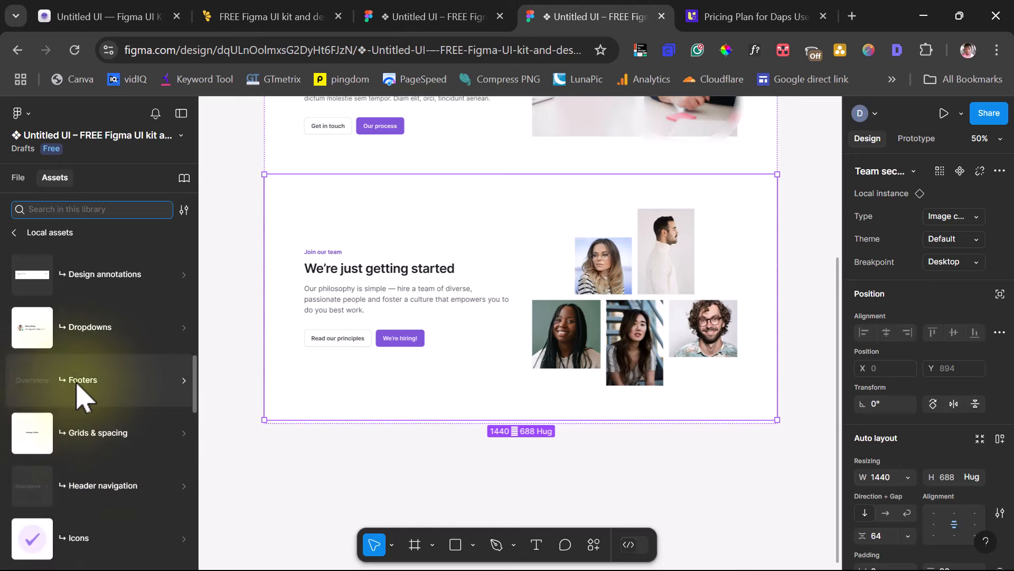
pyautogui.click(80, 380)
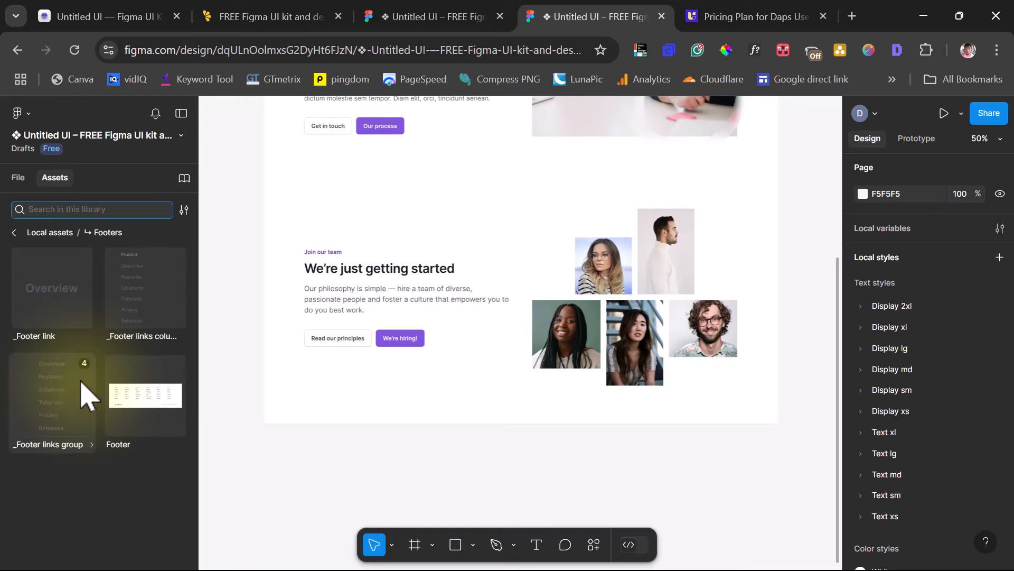
pyautogui.click(142, 402)
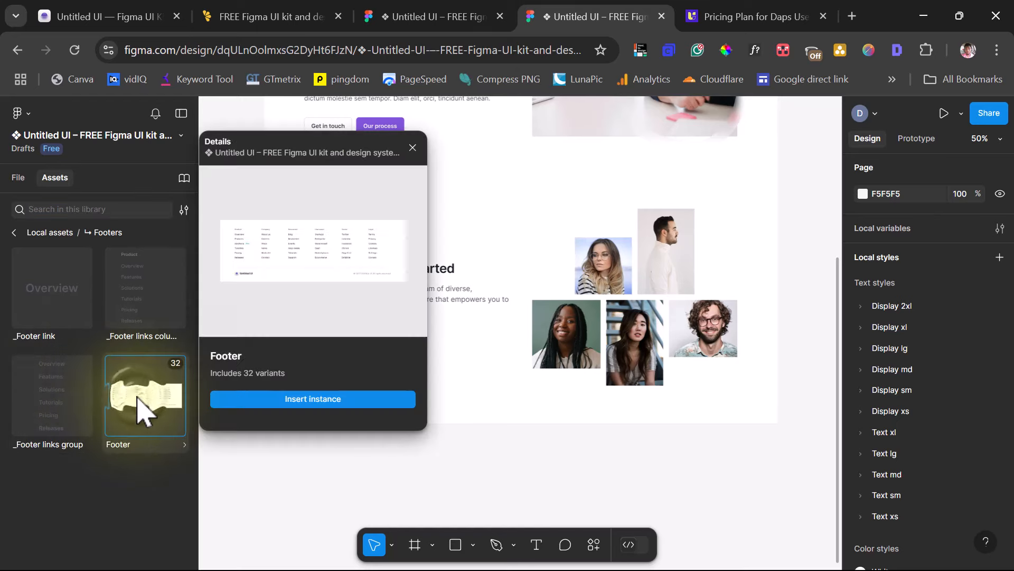
pyautogui.click(264, 401)
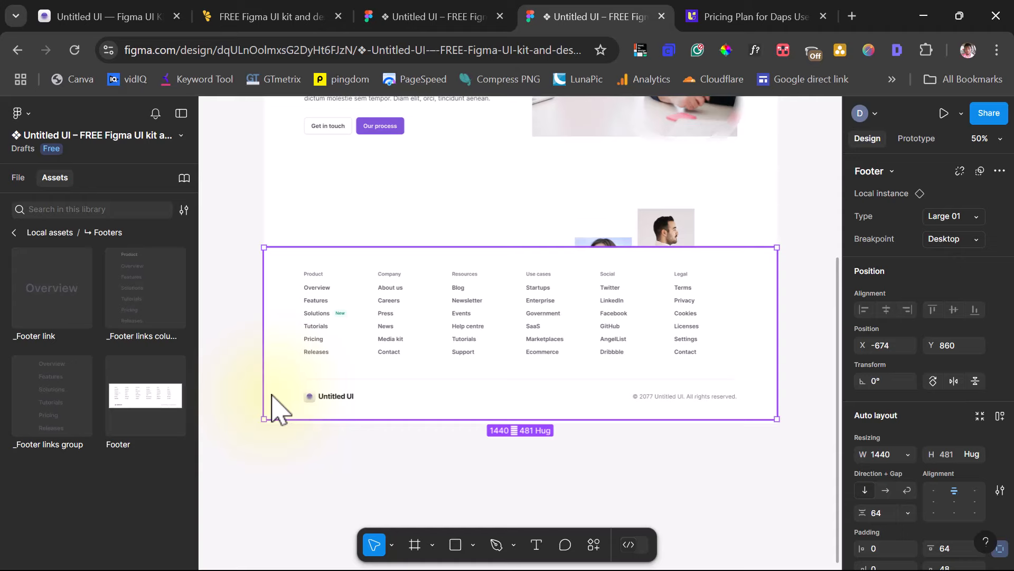
# - Cut the Footer instance and paste it into the Daps frame below the Team section
pyautogui.click(247, 357)
pyautogui.scroll(7, 244, 353)
pyautogui.scroll(-3, 244, 353)
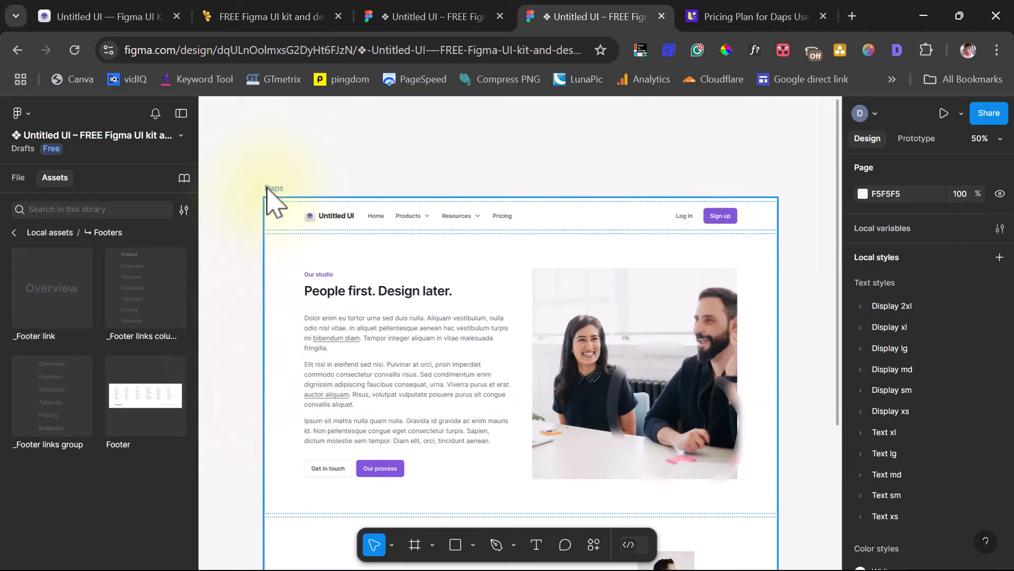
pyautogui.click(267, 187)
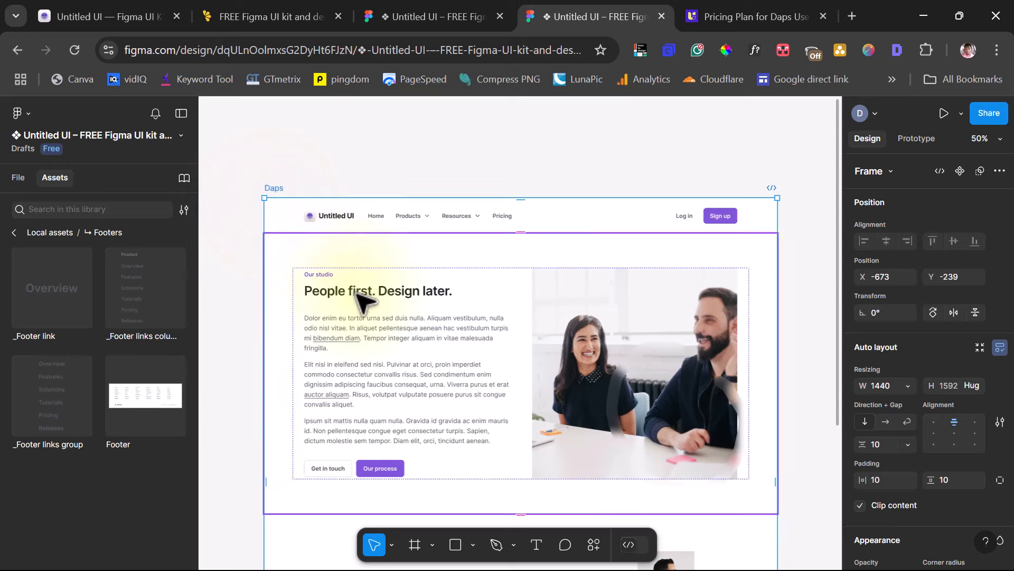
pyautogui.scroll(-5, 362, 302)
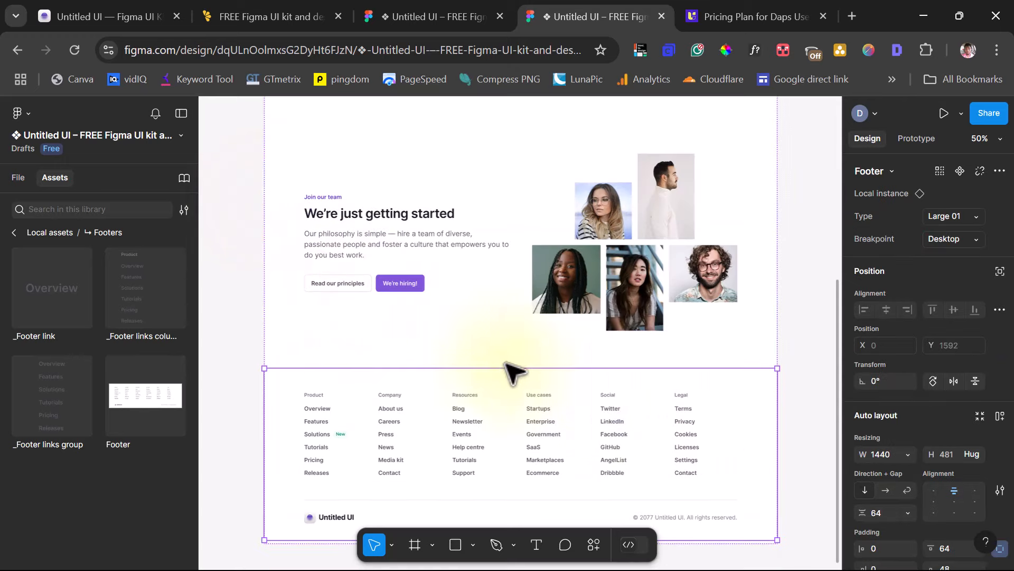
# - Look through the footer's type options and keep Large 01
pyautogui.click(732, 478)
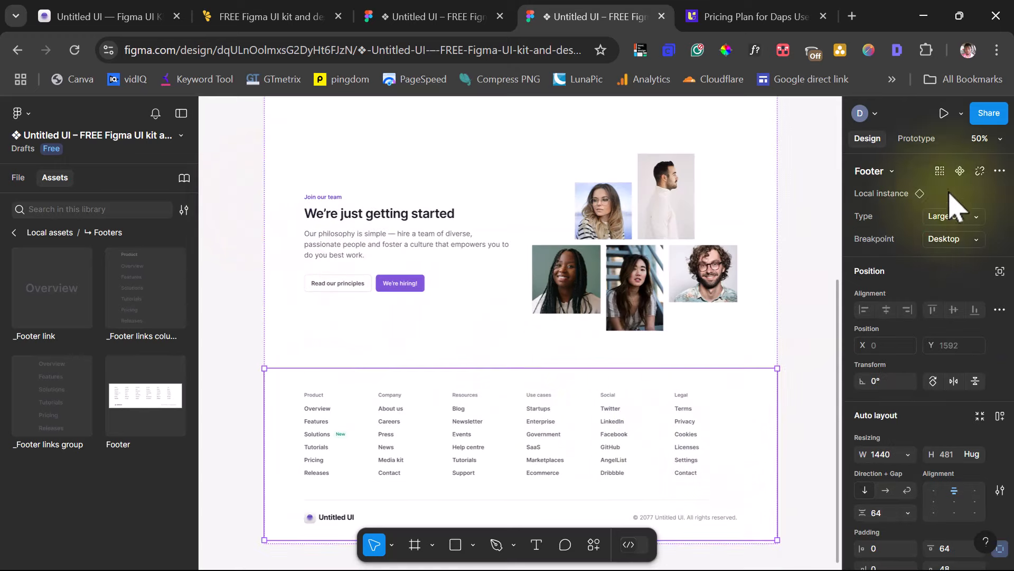
pyautogui.click(977, 217)
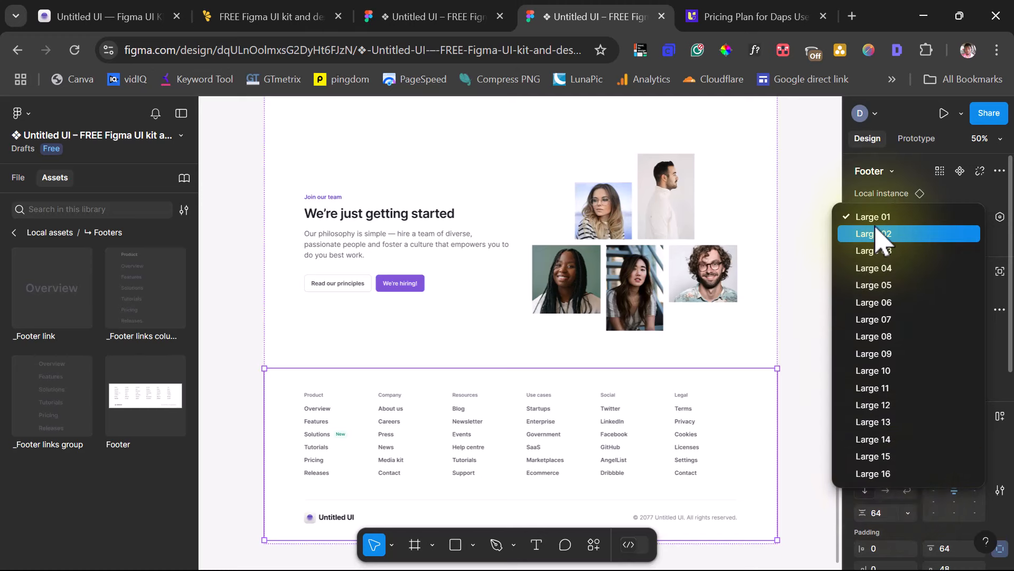
pyautogui.click(795, 384)
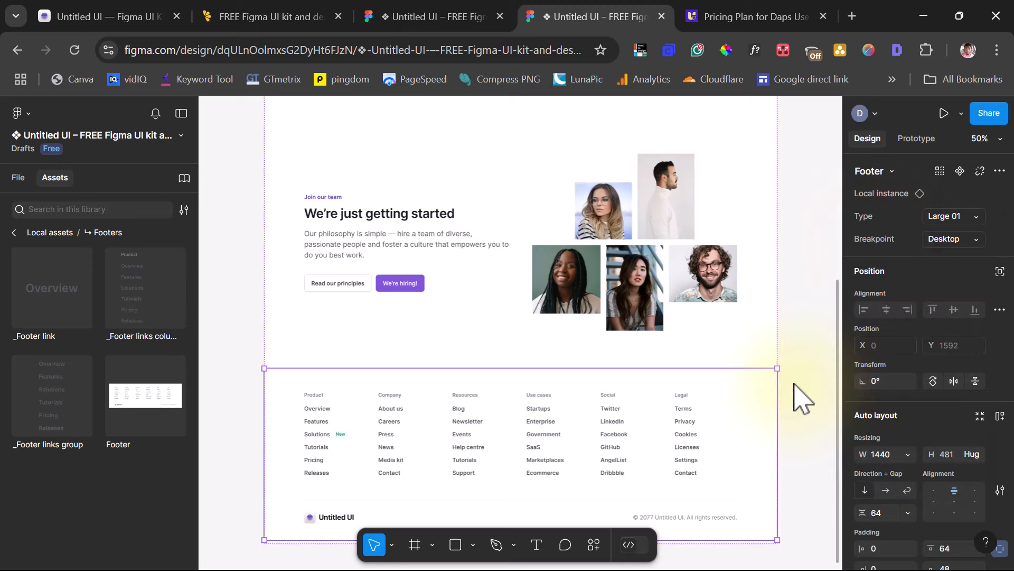
# - Review the complete Daps page from header to footer with the whole frame fitted in view
pyautogui.scroll(2, 795, 386)
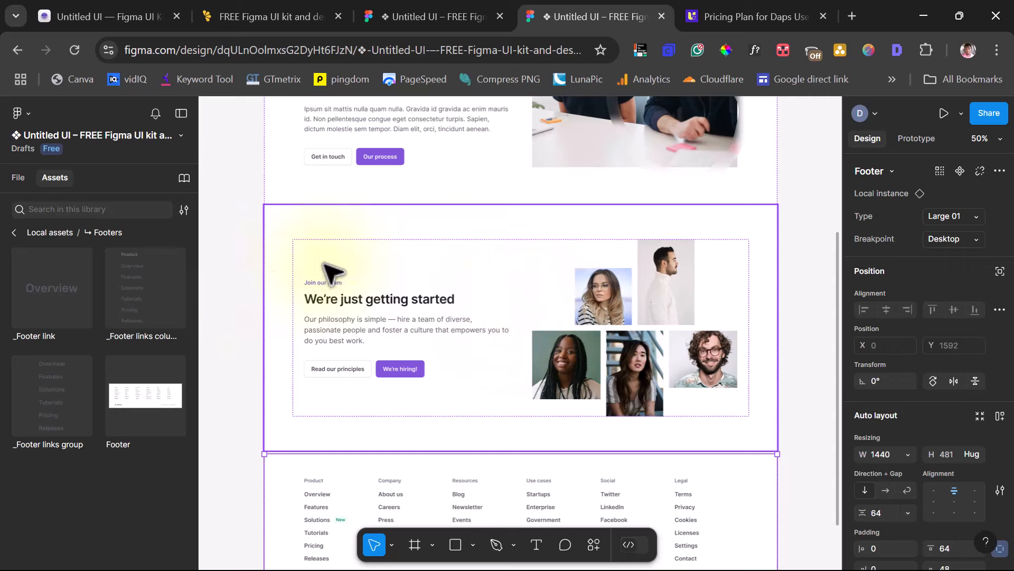
pyautogui.scroll(3, 422, 269)
pyautogui.scroll(3, 478, 267)
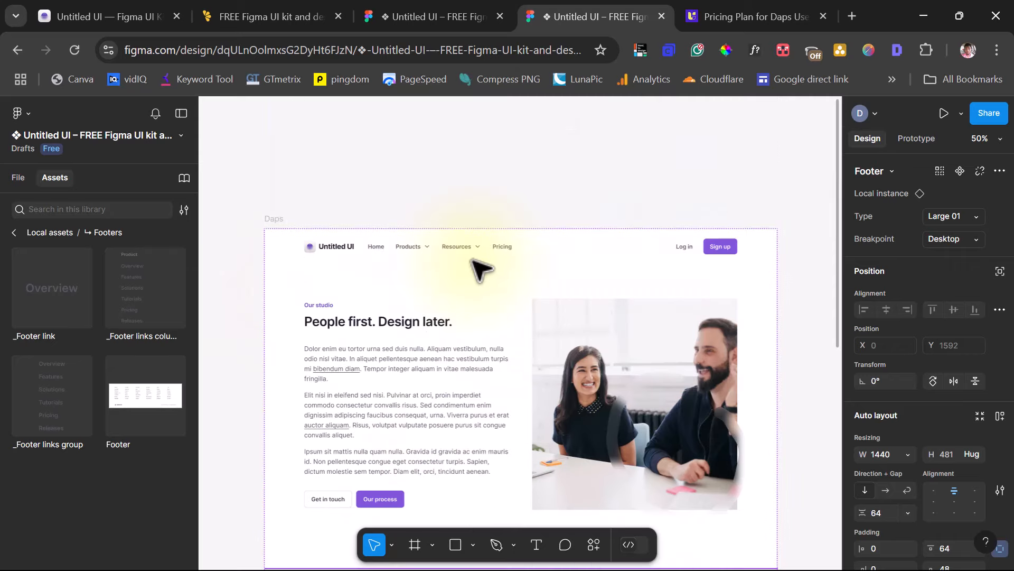
pyautogui.click(271, 224)
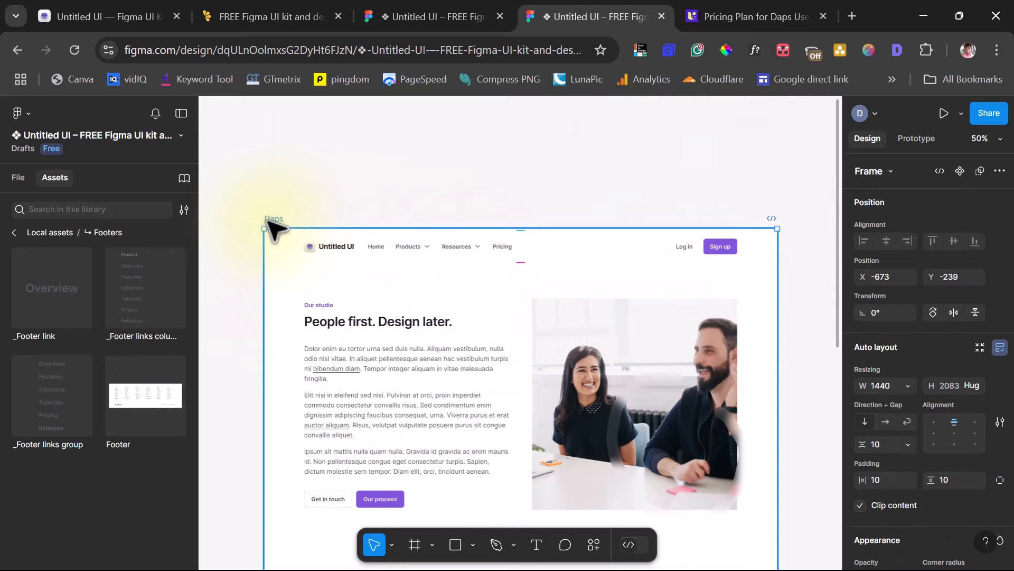
pyautogui.hotkey('shift', '2')
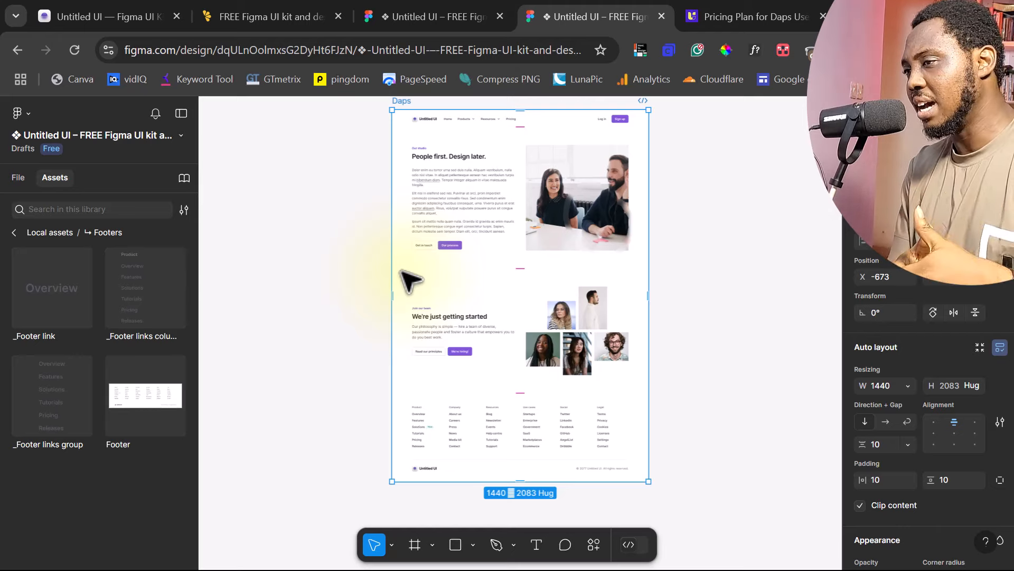
pyautogui.click(744, 386)
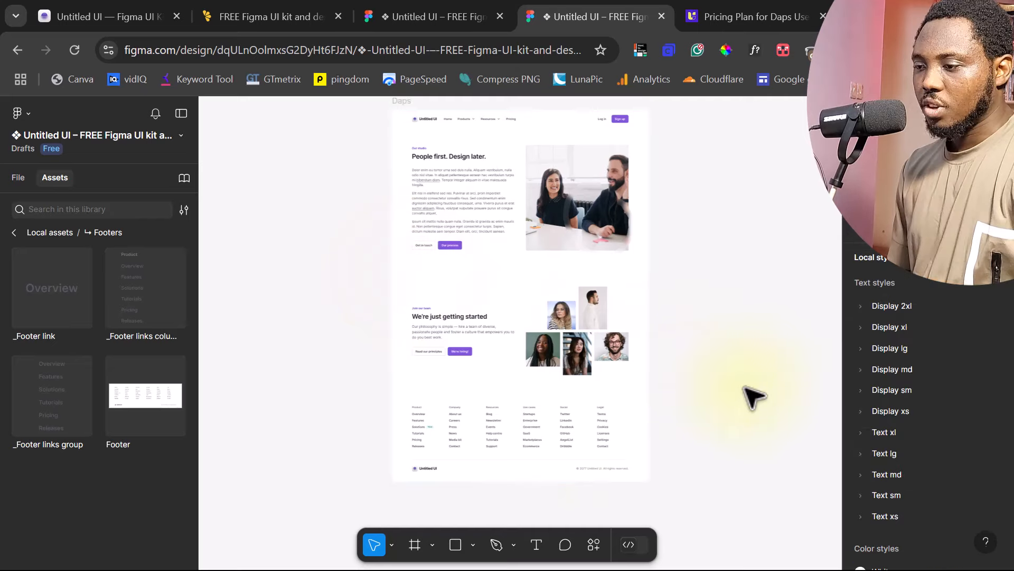
# - Run the UiChemy - Convert Figma to Elementor plugin and move its window off the Daps design
pyautogui.click(600, 541)
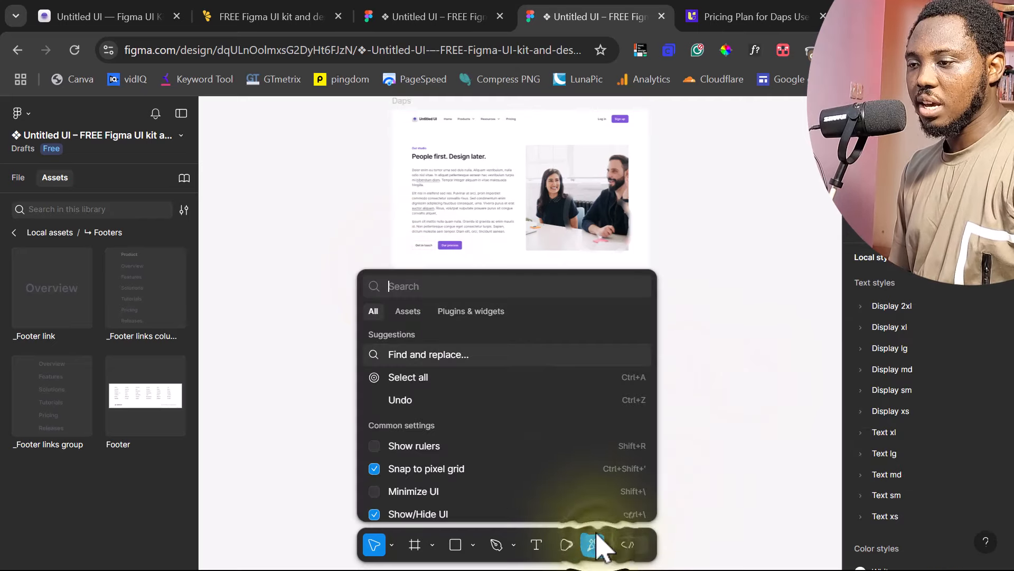
pyautogui.click(453, 313)
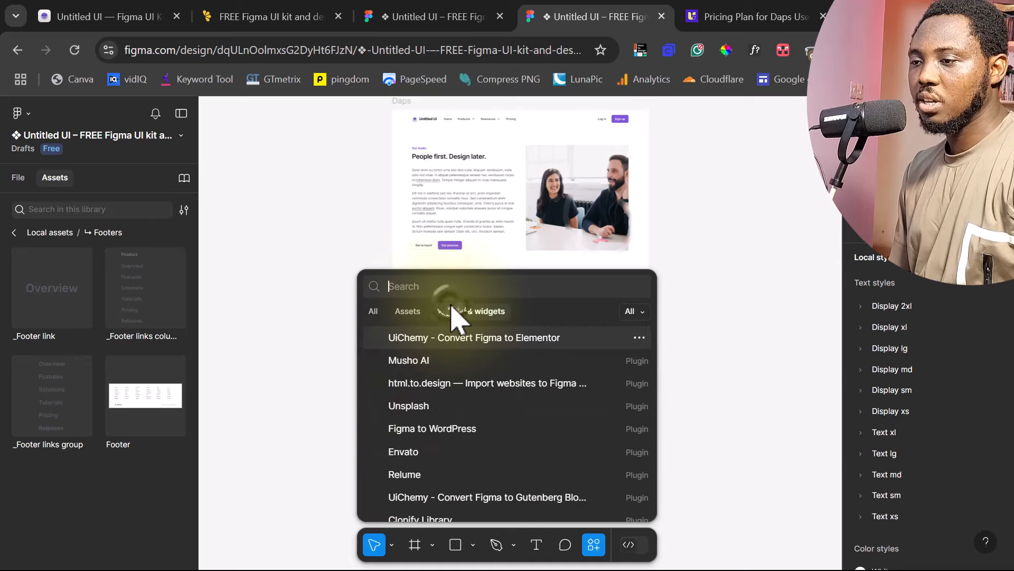
pyautogui.click(420, 338)
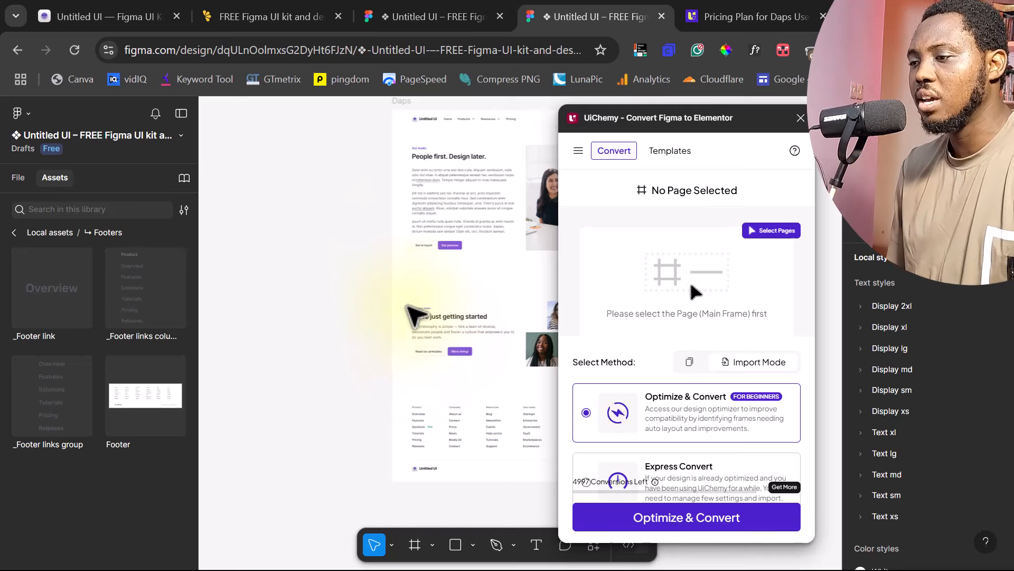
pyautogui.moveTo(683, 114); pyautogui.dragTo(708, 110)
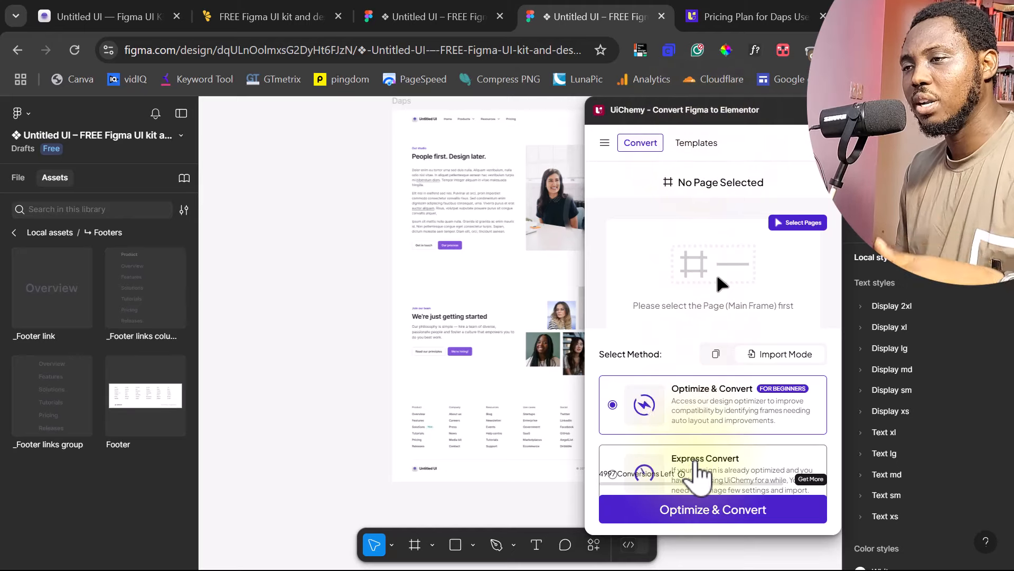
# - Start Optimize & Convert with Daps as the selected page and open the Optimization Companion
pyautogui.click(682, 405)
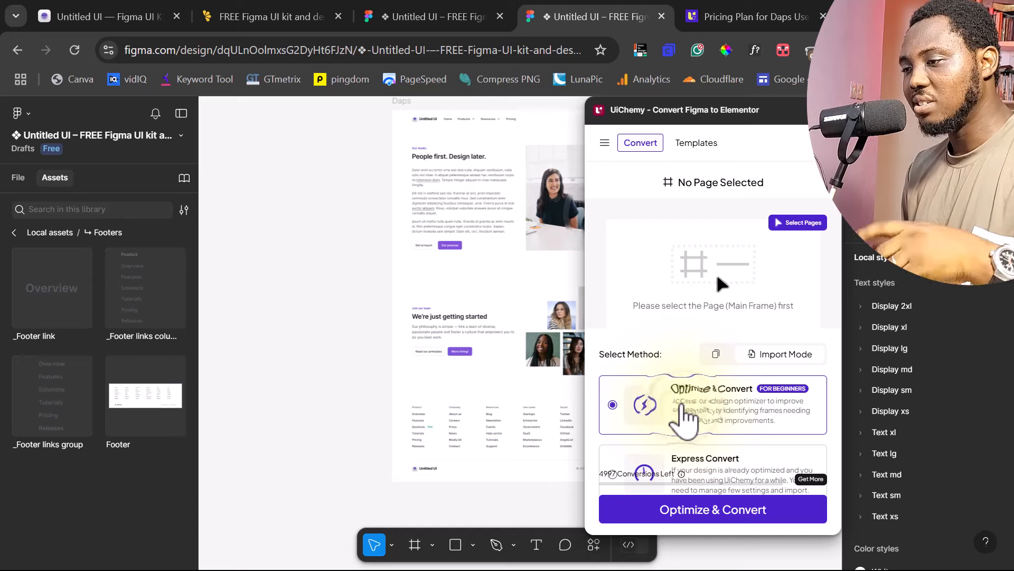
pyautogui.click(699, 509)
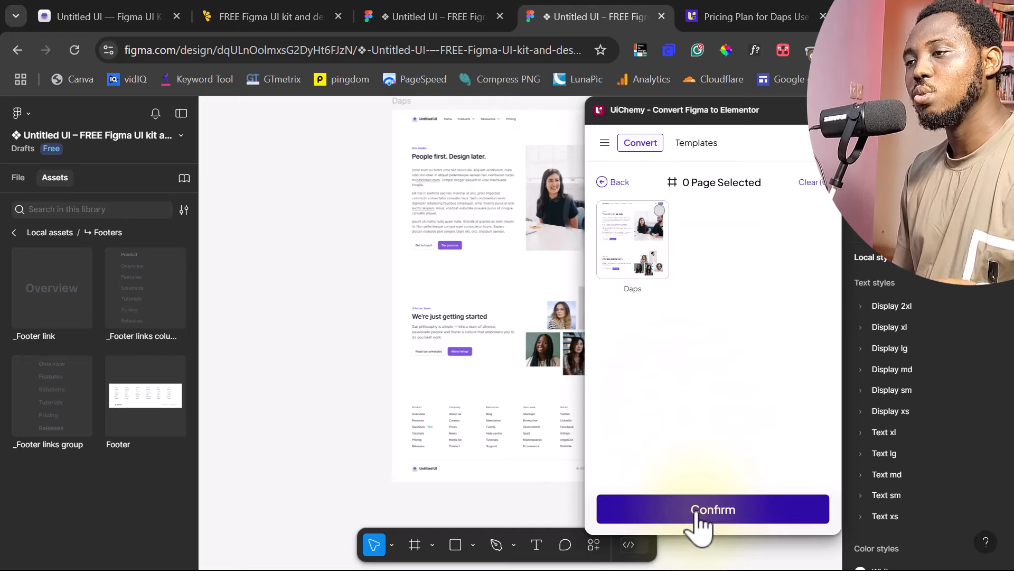
pyautogui.click(661, 211)
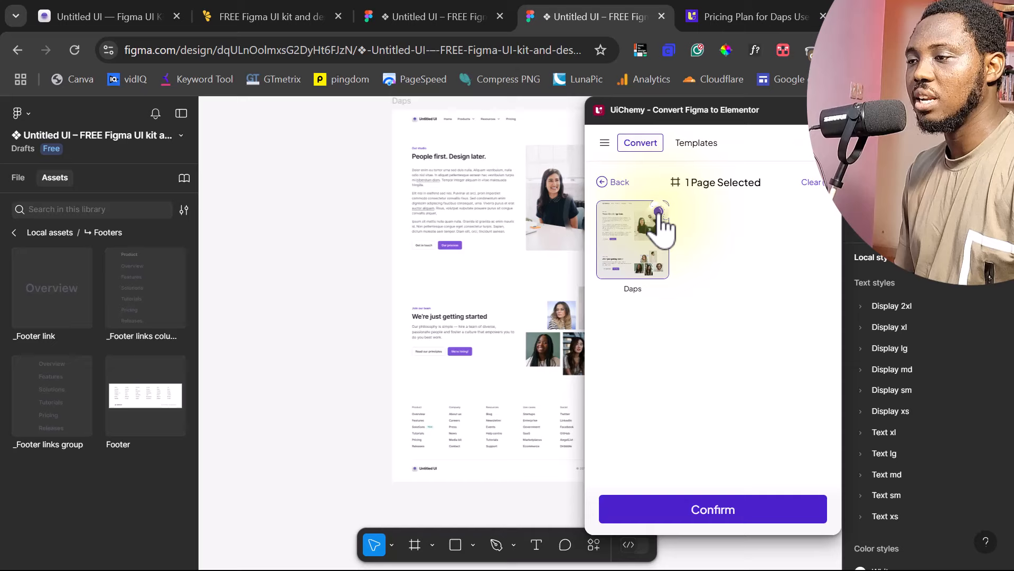
pyautogui.click(709, 523)
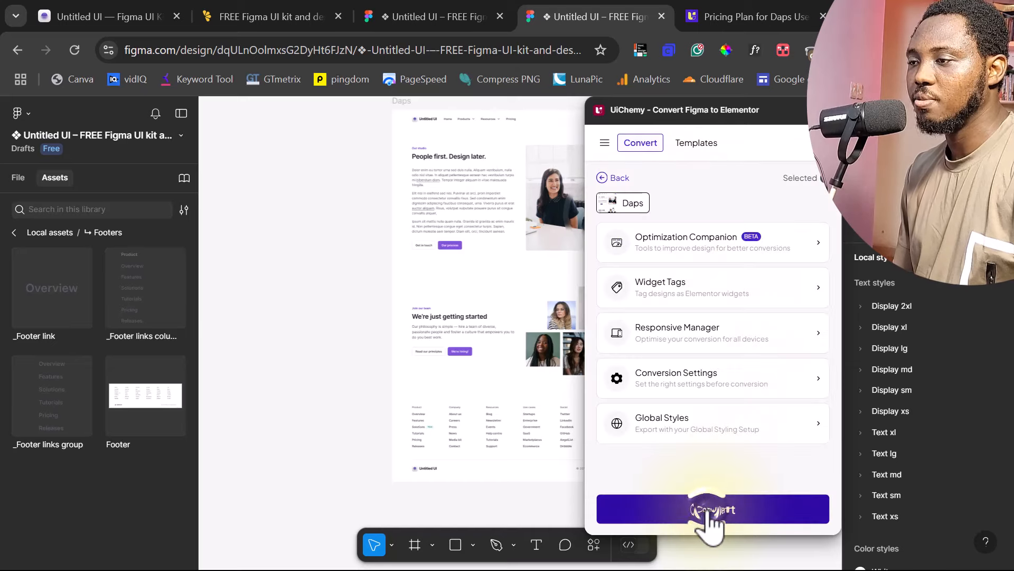
pyautogui.click(687, 239)
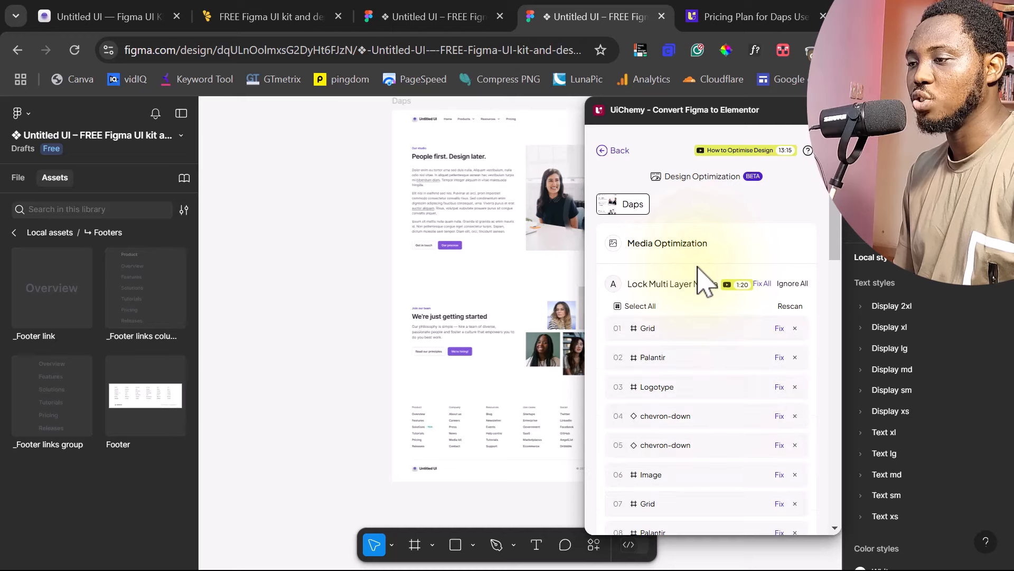
# - Move the UiChemy window off the Daps design and reveal the header logo's Grid layer in an enlarged, widened layer list
pyautogui.moveTo(662, 110); pyautogui.dragTo(767, 113)
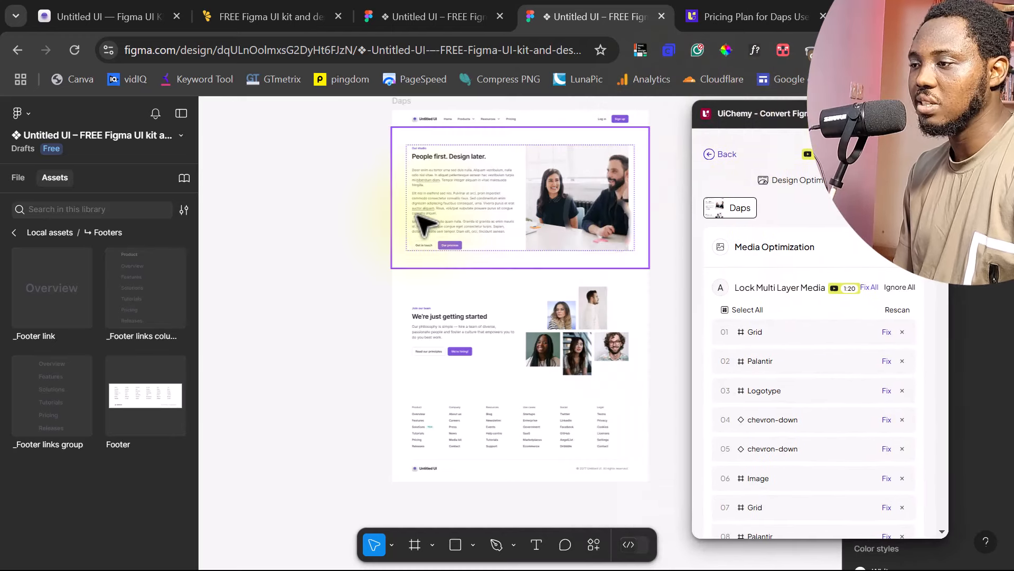
pyautogui.scroll(3, 421, 223)
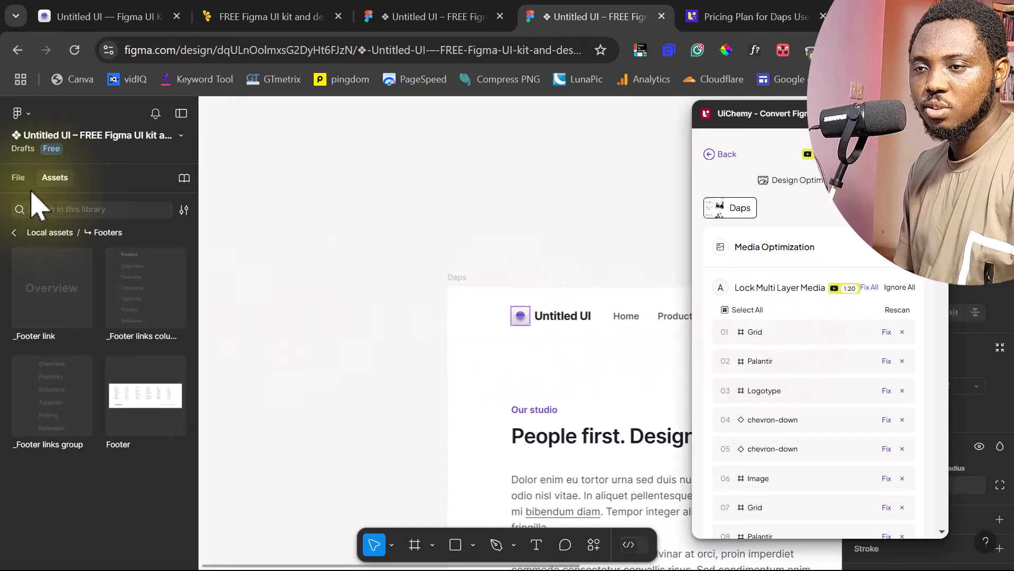
pyautogui.click(17, 180)
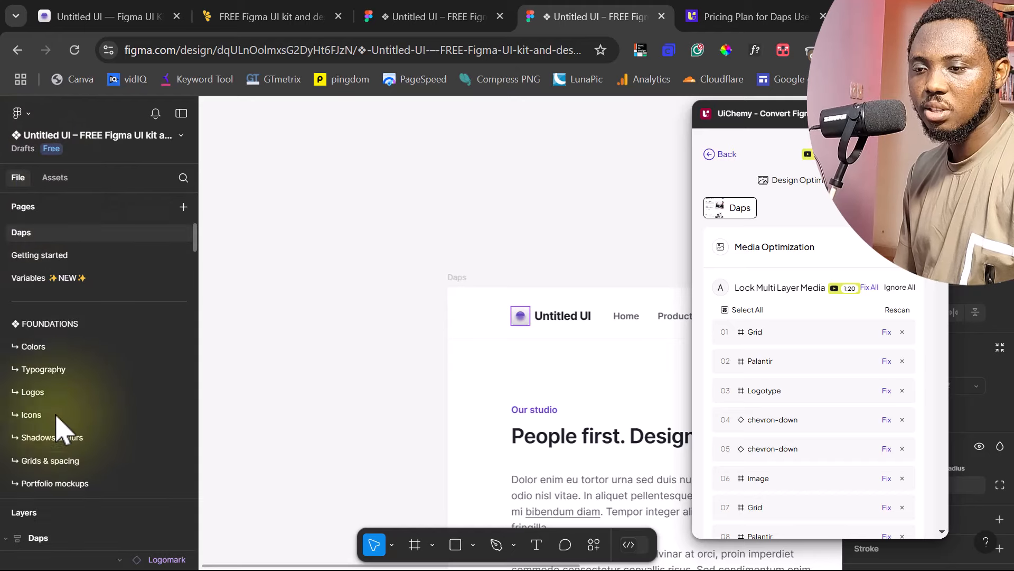
pyautogui.scroll(-5, 61, 450)
pyautogui.moveTo(55, 487); pyautogui.dragTo(65, 268)
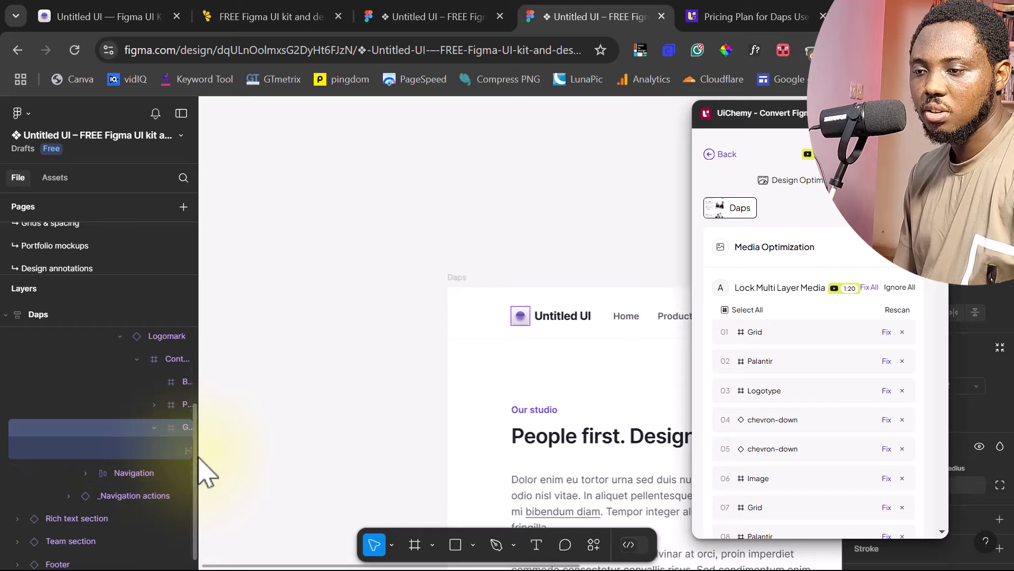
pyautogui.moveTo(199, 441); pyautogui.dragTo(302, 444)
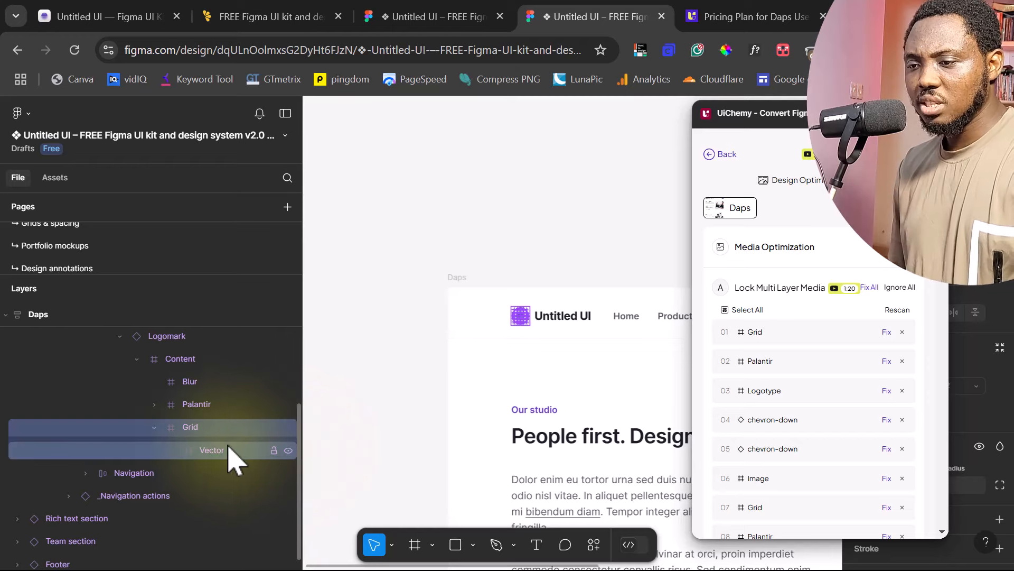
# - Inspect the Logomark's nested layers in the header logo and detach the Logomark instance from its component
pyautogui.click(209, 450)
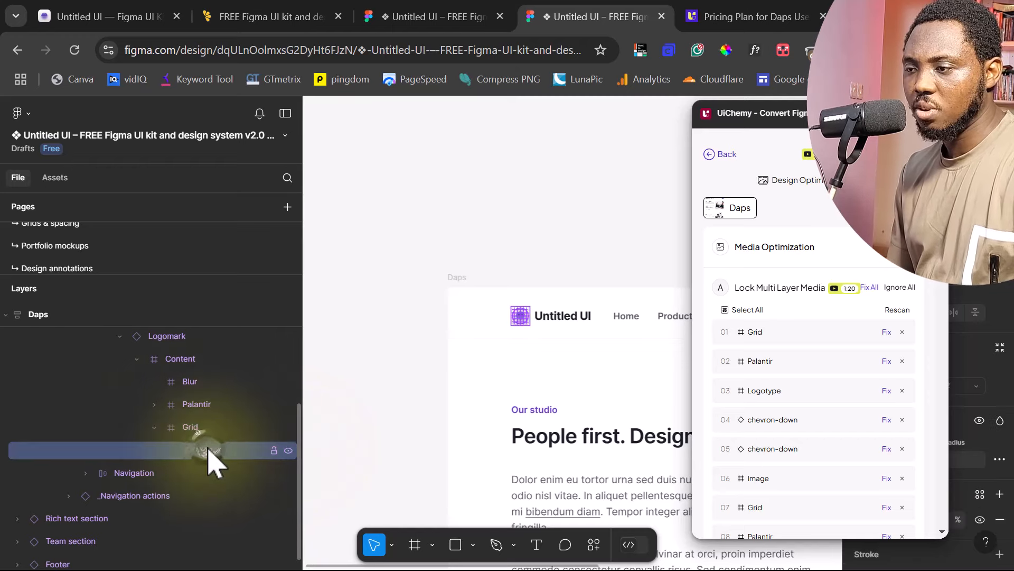
pyautogui.click(172, 336)
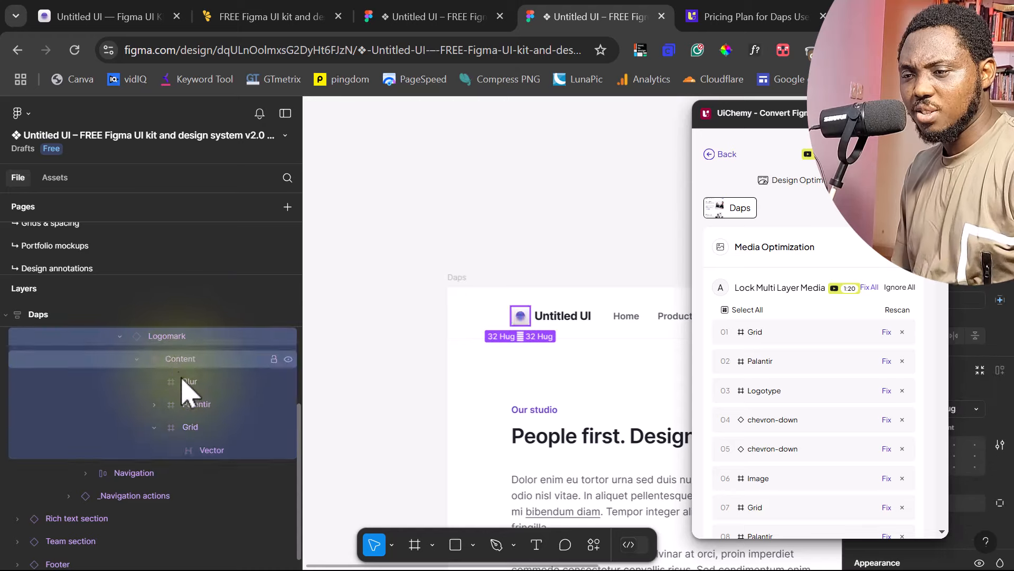
pyautogui.click(154, 404)
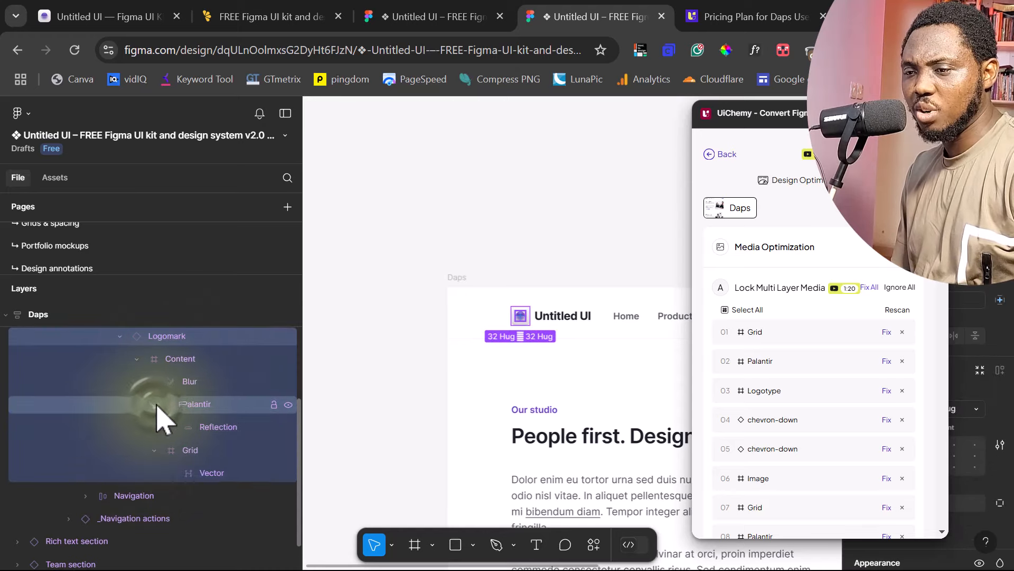
pyautogui.click(156, 404)
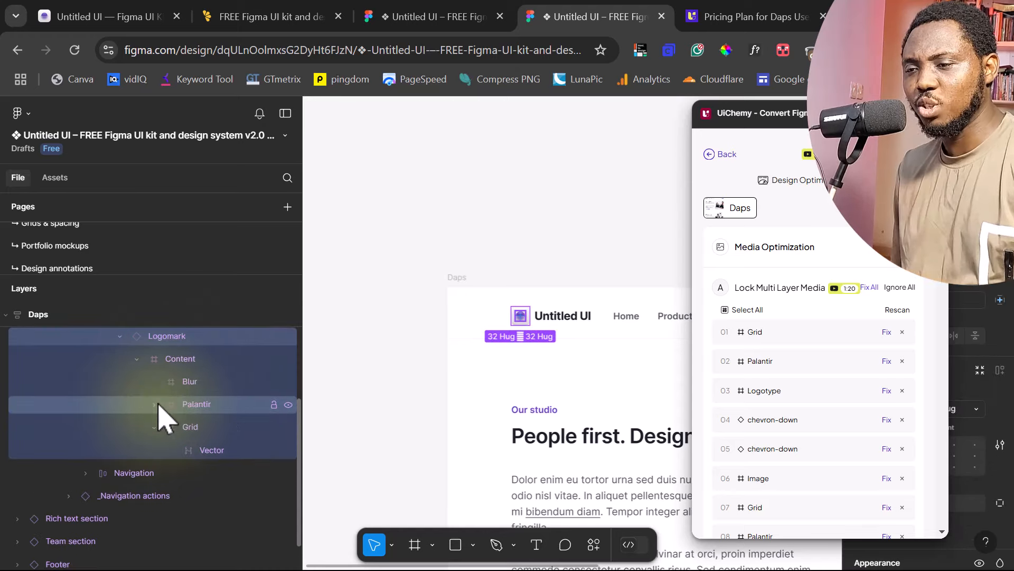
pyautogui.rightClick(183, 338)
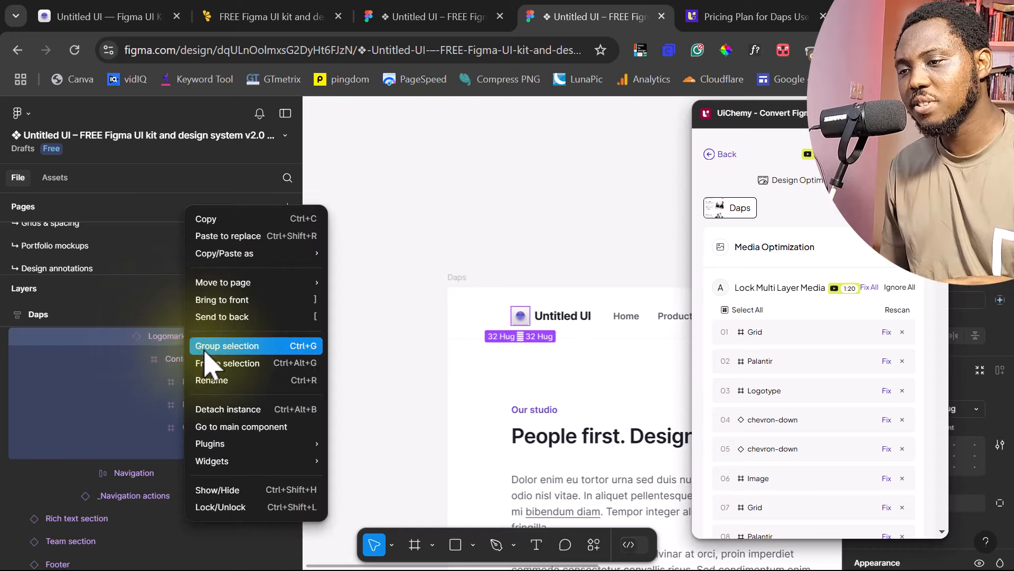
pyautogui.click(228, 410)
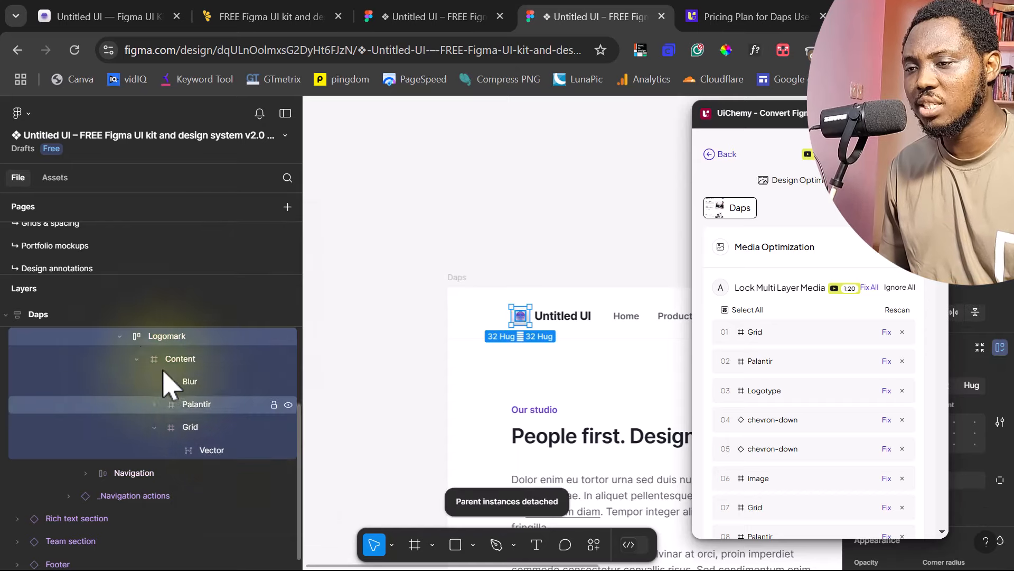
# - Copy the header's Logomark as PNG and paste it to replace the original layer
pyautogui.rightClick(170, 340)
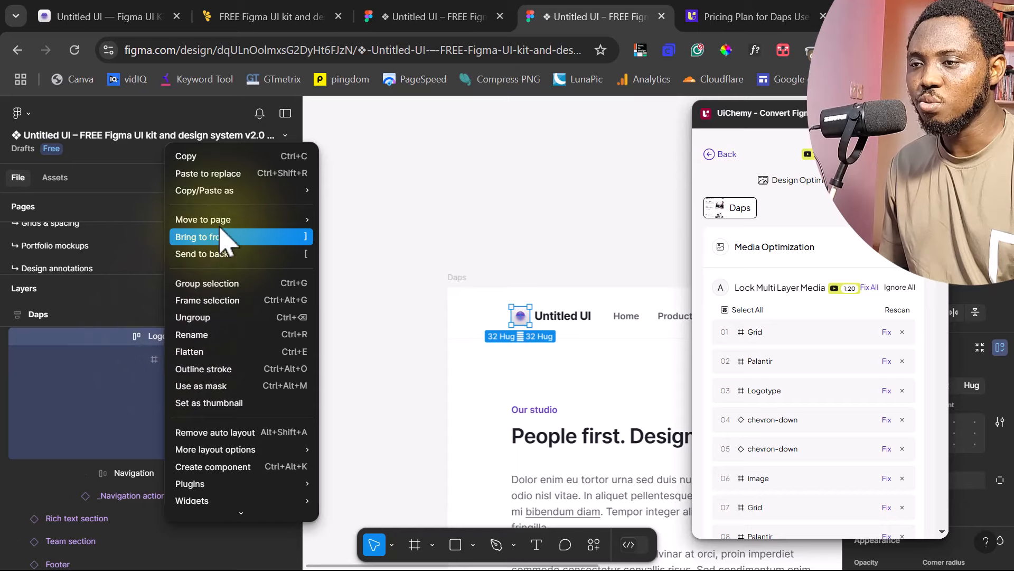
pyautogui.moveTo(249, 189)
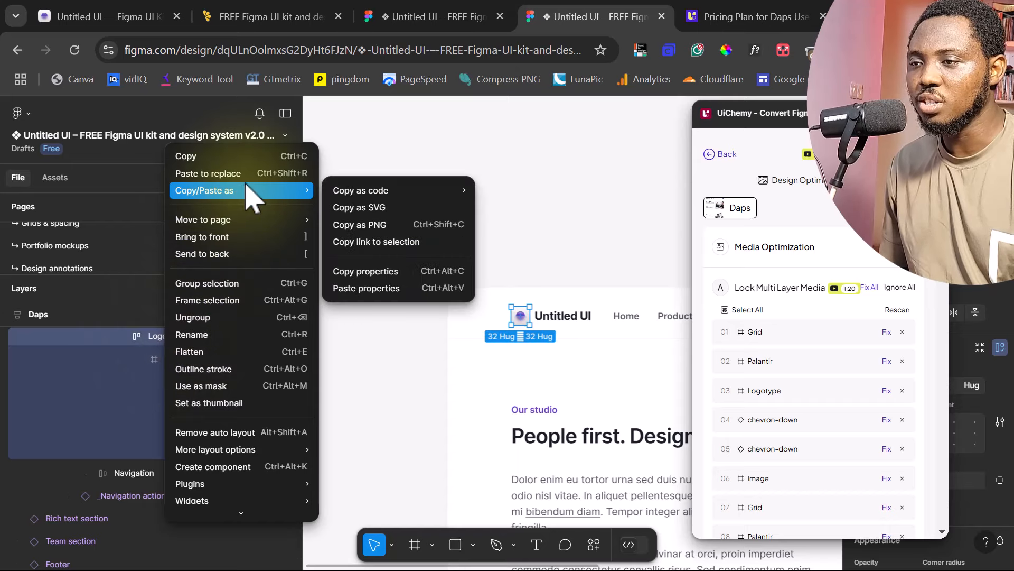
pyautogui.click(362, 226)
pyautogui.rightClick(205, 336)
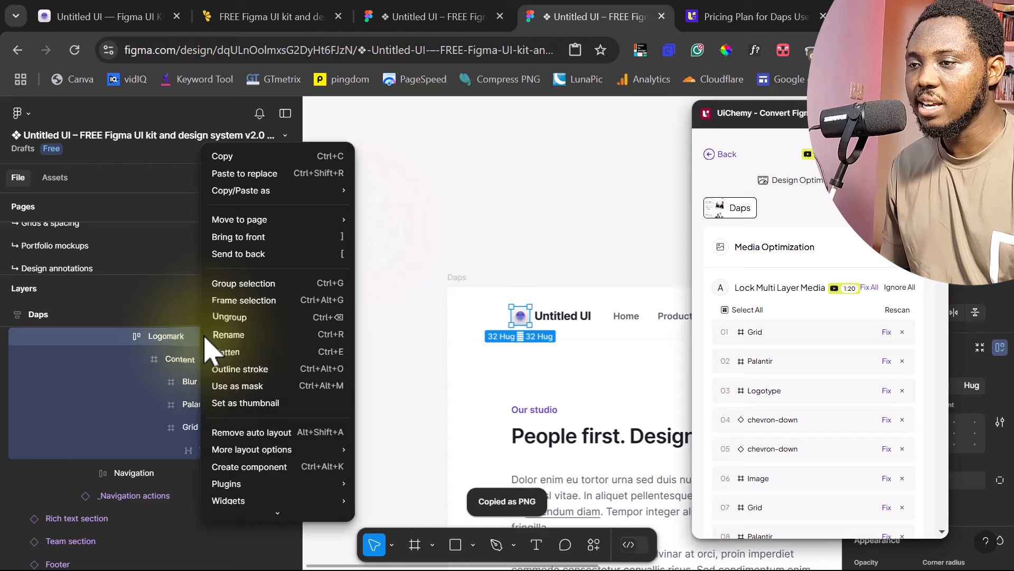
pyautogui.click(258, 170)
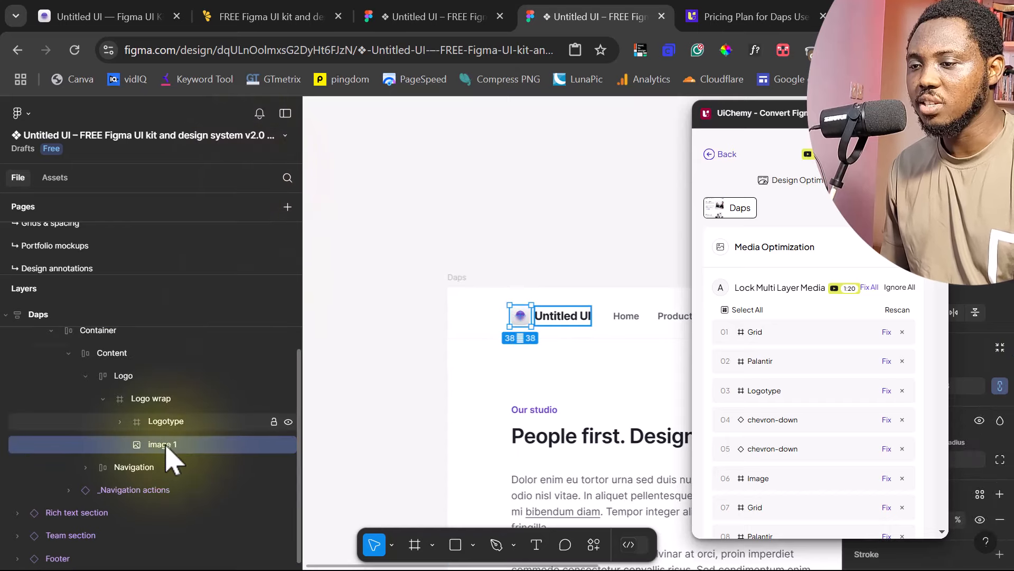
# - Check the Logotype's vector layer, copy the whole Logo wrap frame as PNG and paste it to replace that frame
pyautogui.click(164, 423)
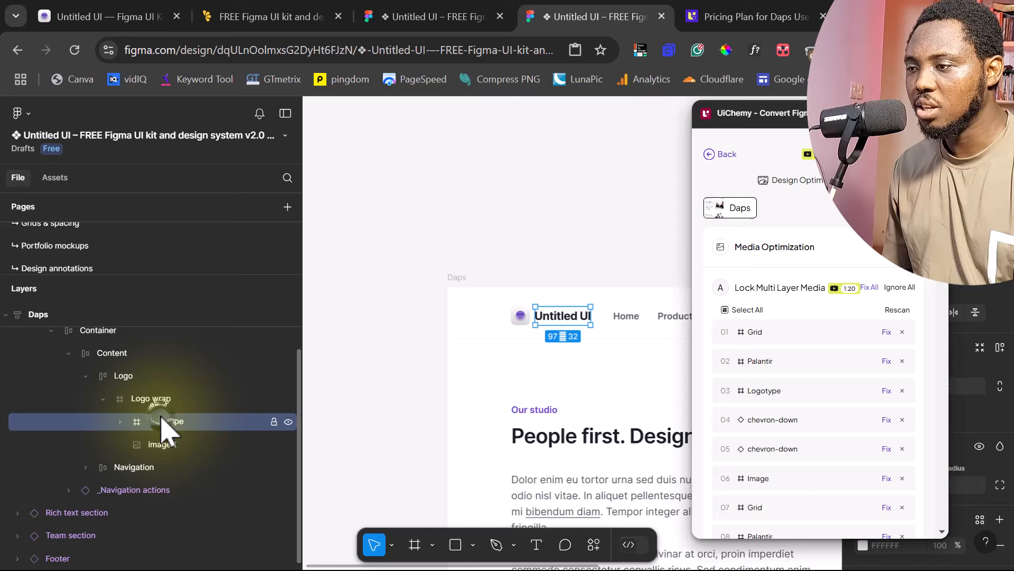
pyautogui.click(117, 421)
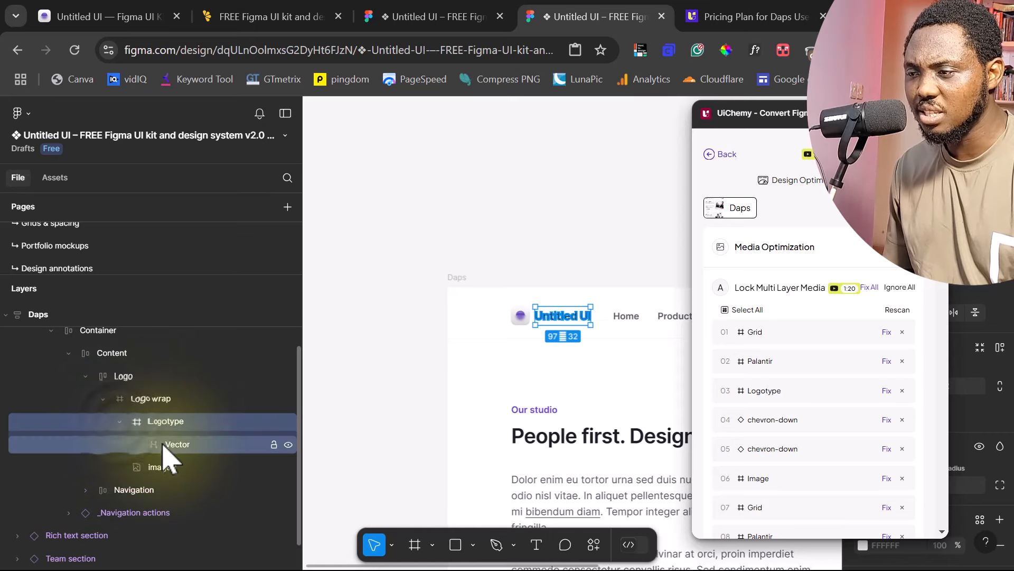
pyautogui.click(165, 445)
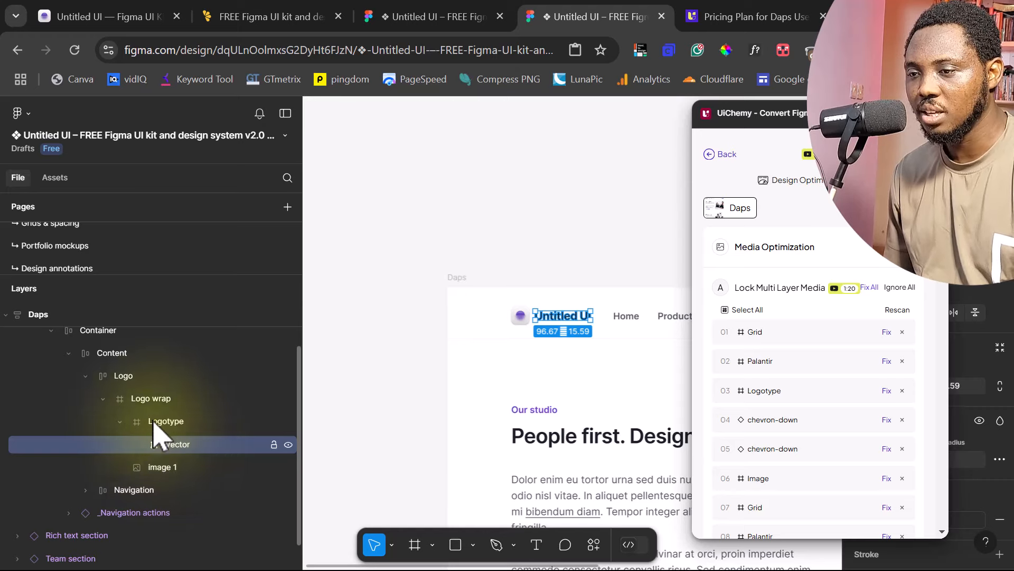
pyautogui.click(143, 400)
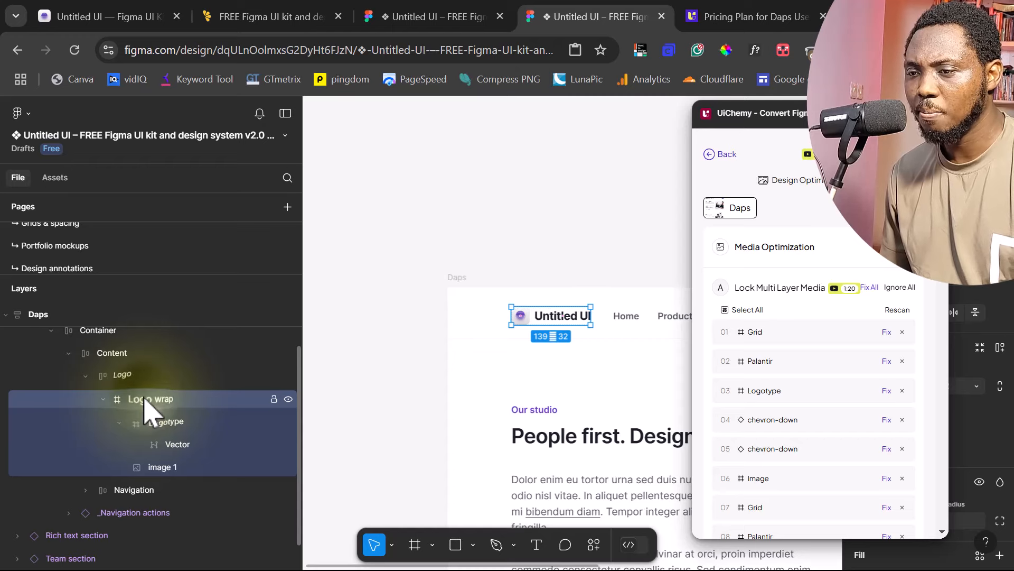
pyautogui.rightClick(146, 410)
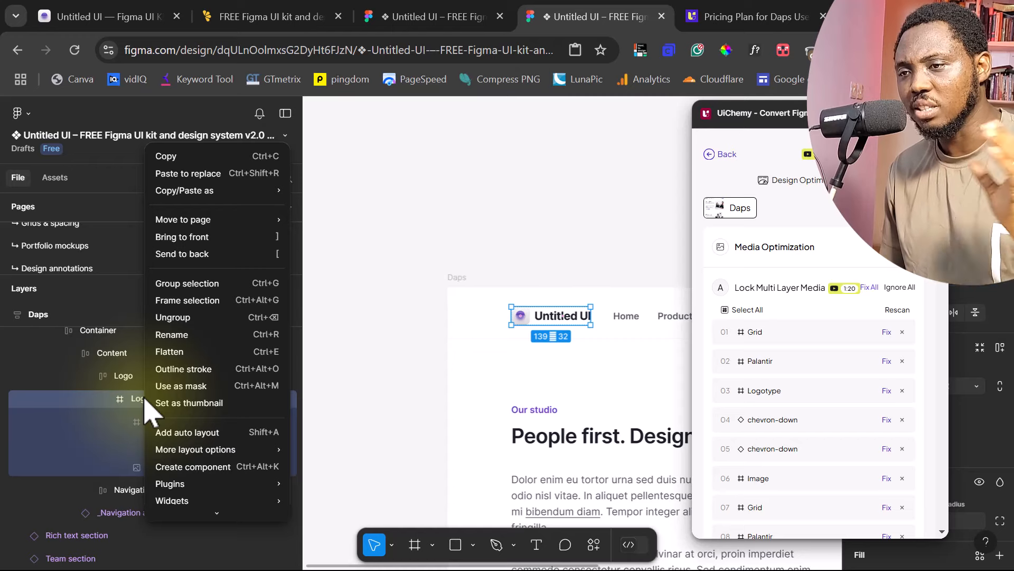
pyautogui.moveTo(200, 196)
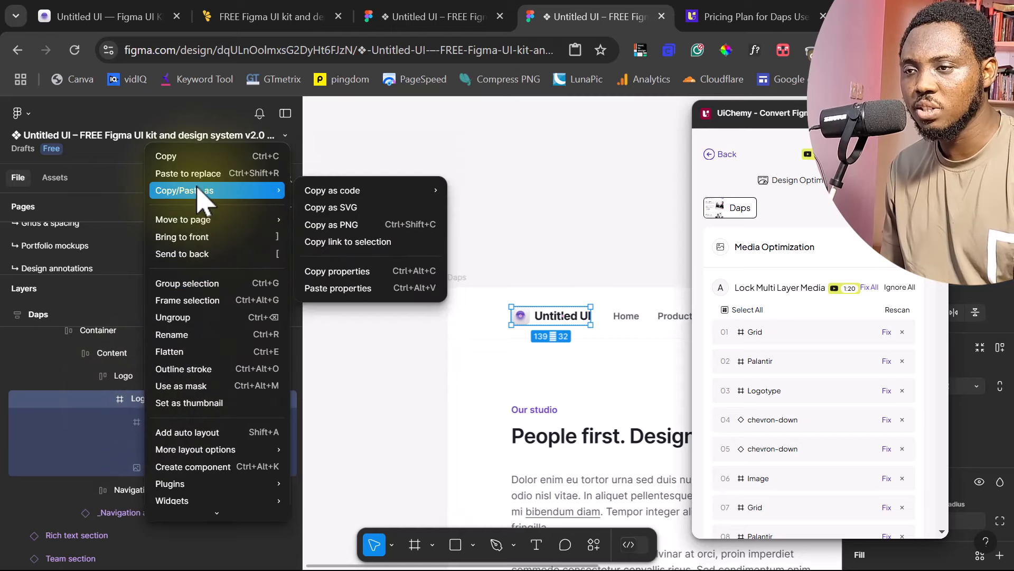
pyautogui.click(334, 226)
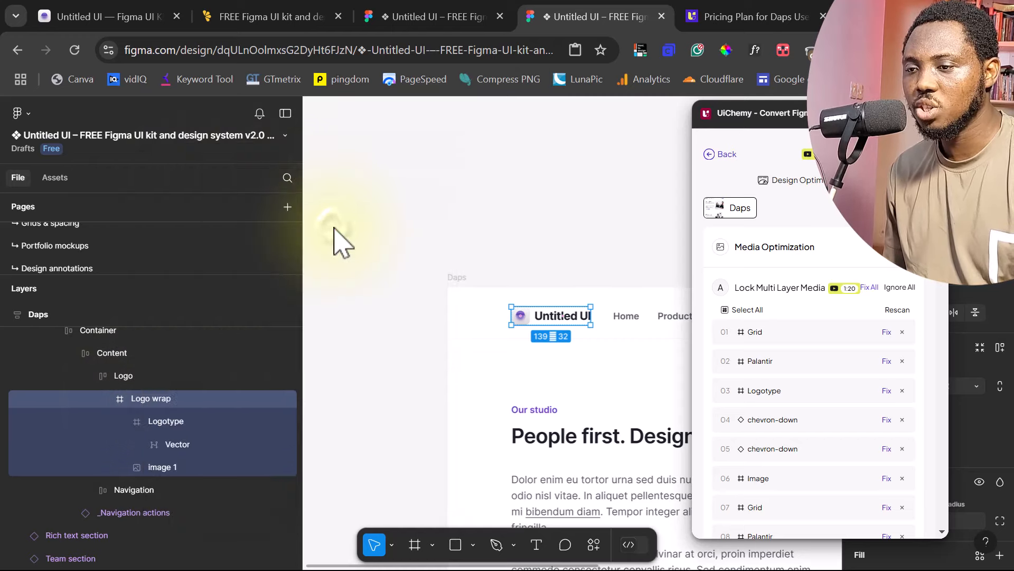
pyautogui.rightClick(184, 400)
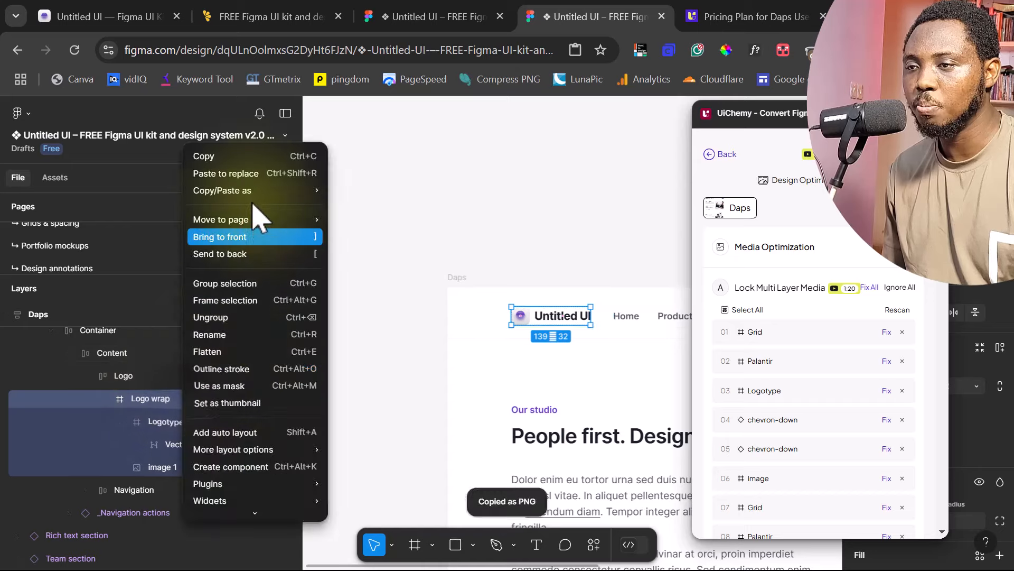
pyautogui.click(241, 170)
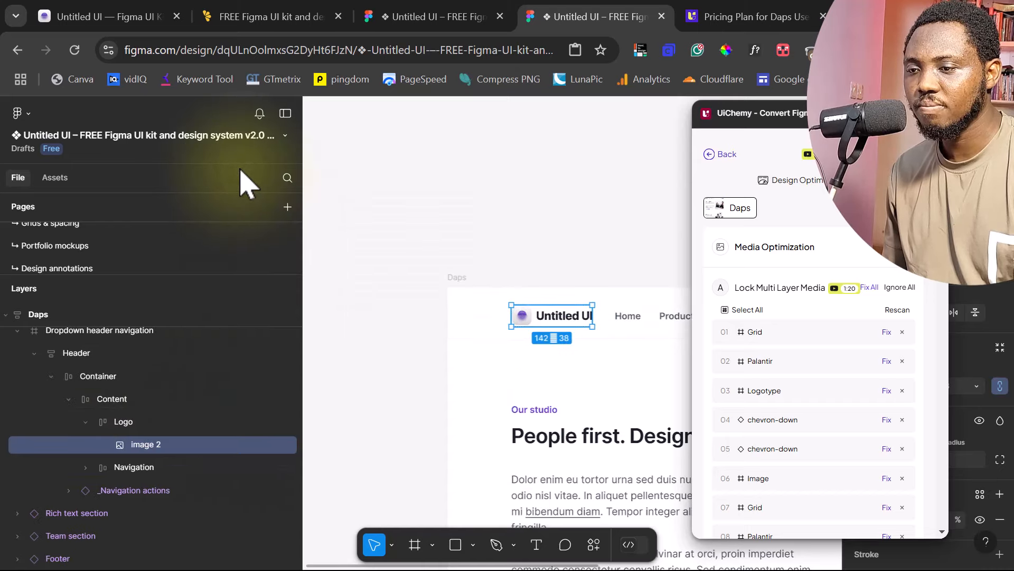
# - Ungroup the Logo frame around the header's logo image and rescan the Lock Multi Layer Media list
pyautogui.click(121, 423)
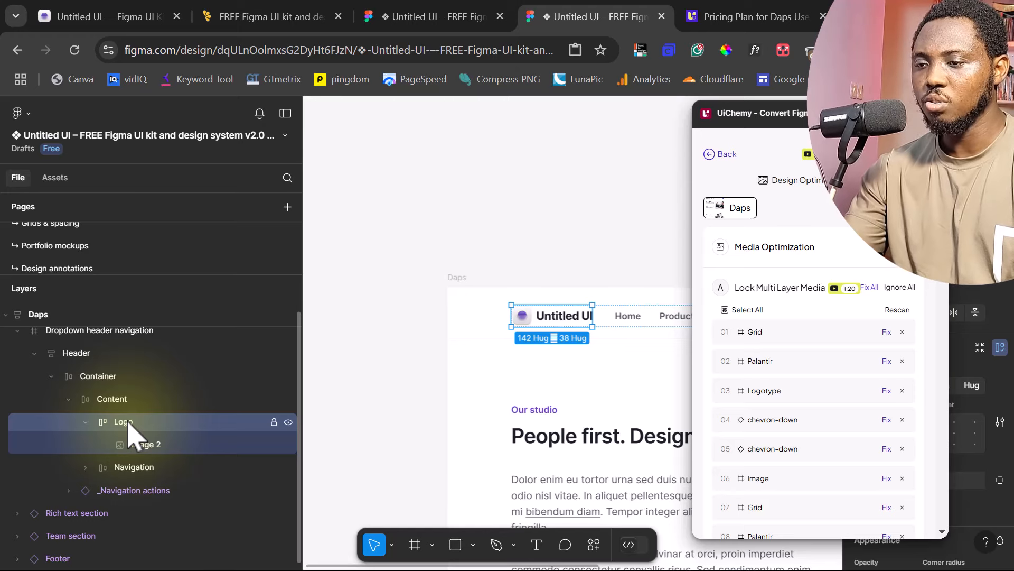
pyautogui.hotkey('ctrl', 'shift', 'g')
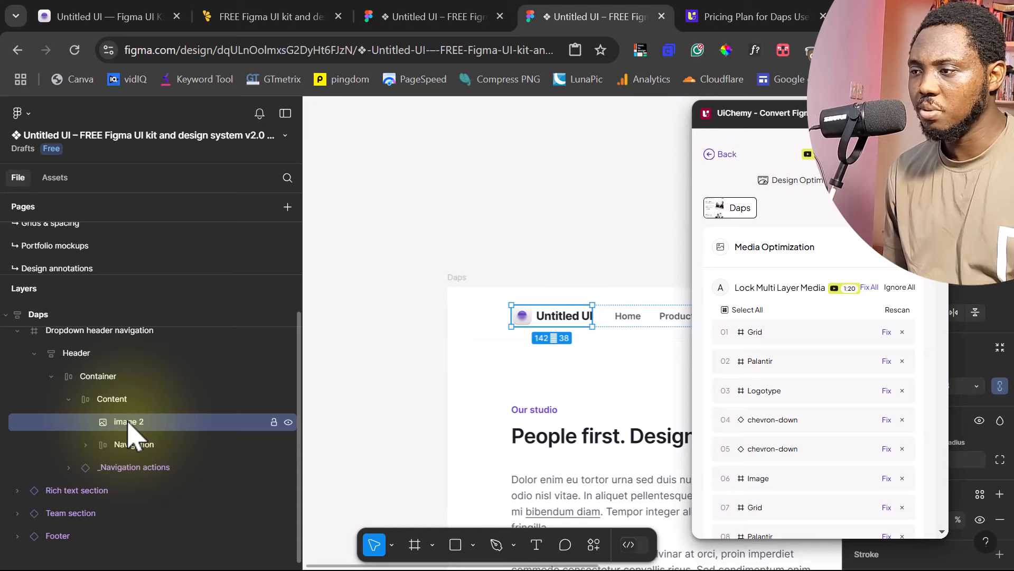
pyautogui.click(898, 311)
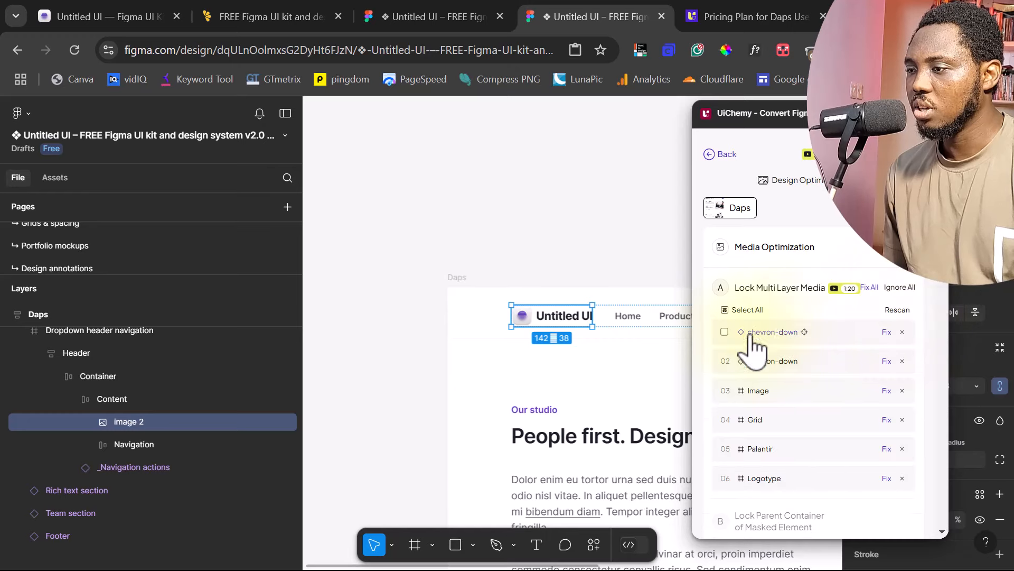
# - Locate the flagged chevron-down icon beside Products, detach its instance and lock the icon's layer
pyautogui.click(804, 332)
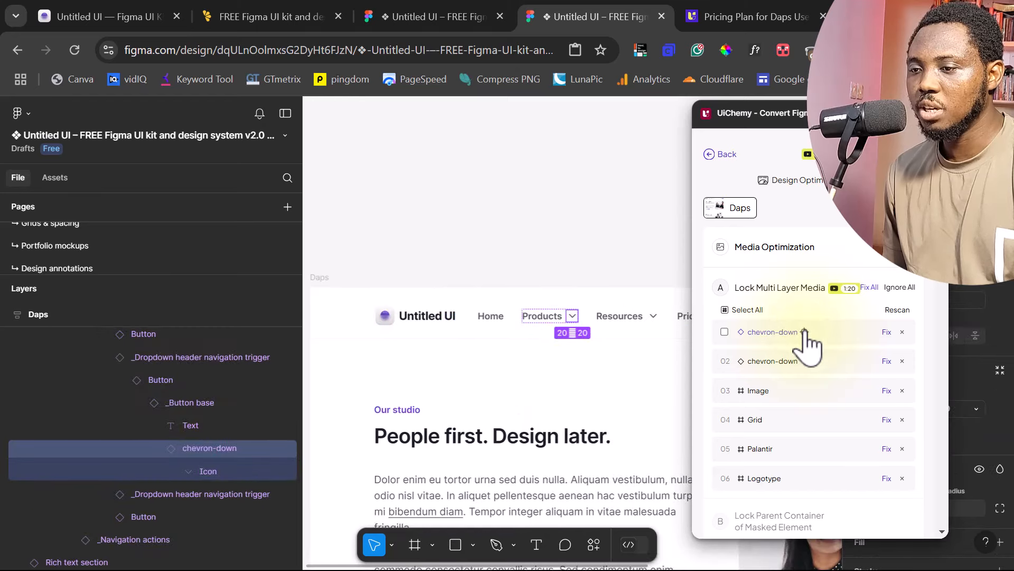
pyautogui.rightClick(210, 446)
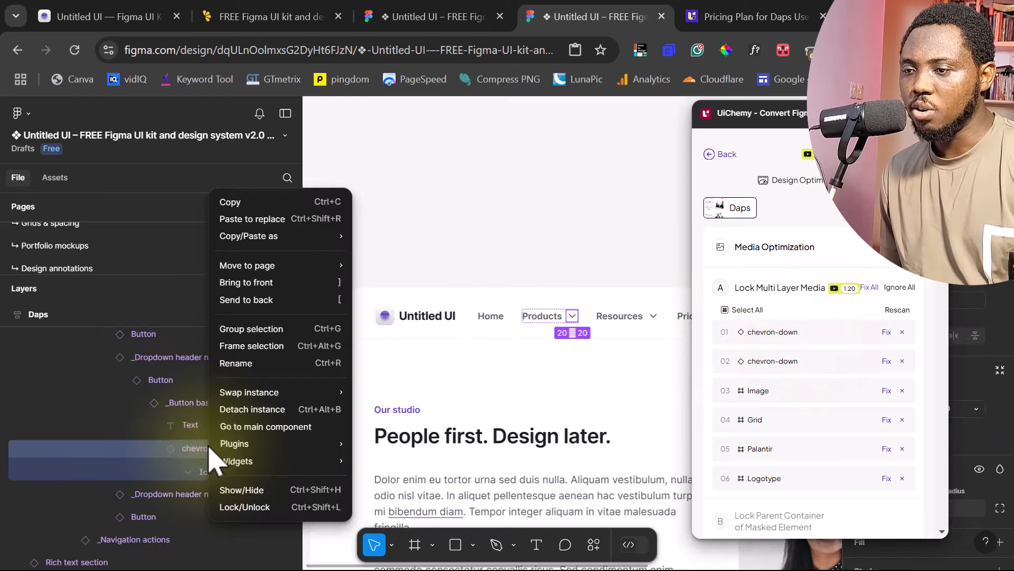
pyautogui.click(252, 409)
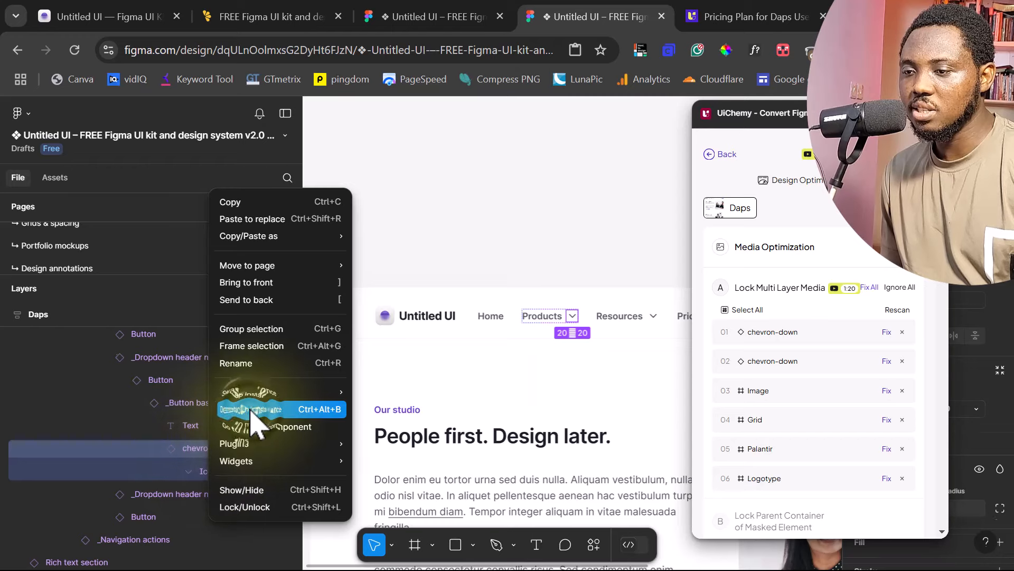
pyautogui.click(209, 472)
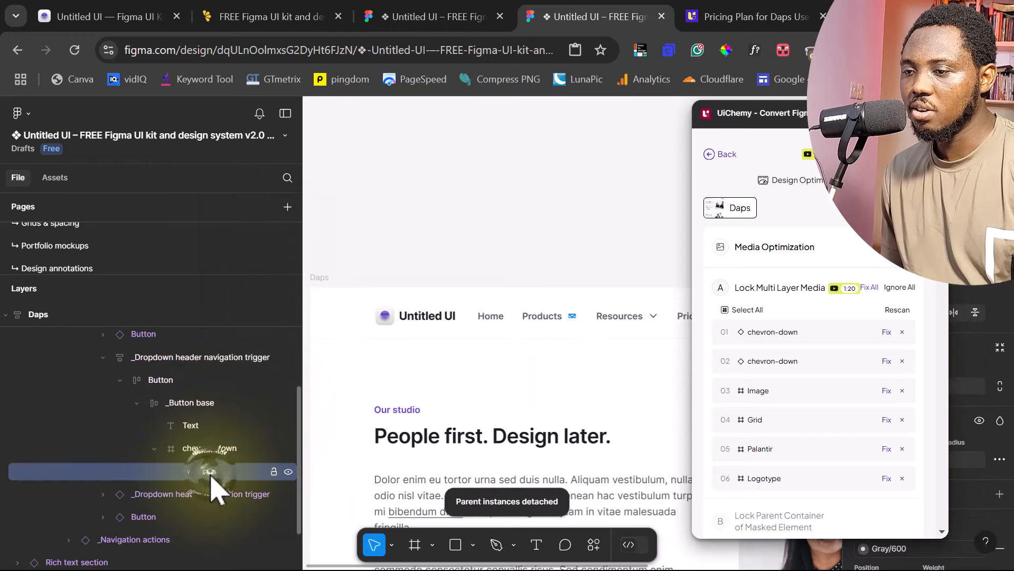
pyautogui.click(264, 448)
pyautogui.click(273, 448)
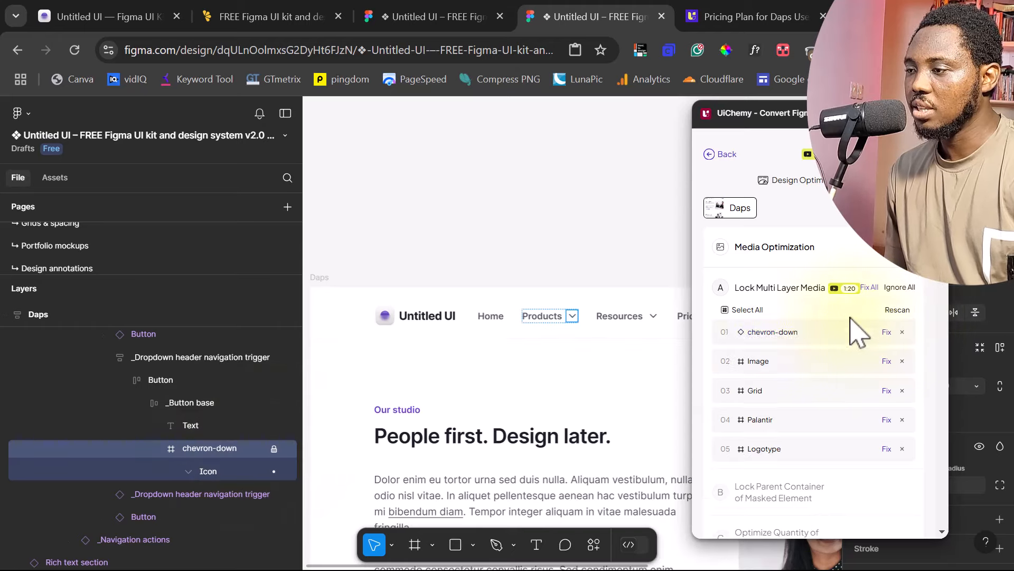
# - Detach the instance of the flagged chevron-down icon beside Resources, lock its layer and rescan the Lock Multi Layer Media list
pyautogui.click(803, 332)
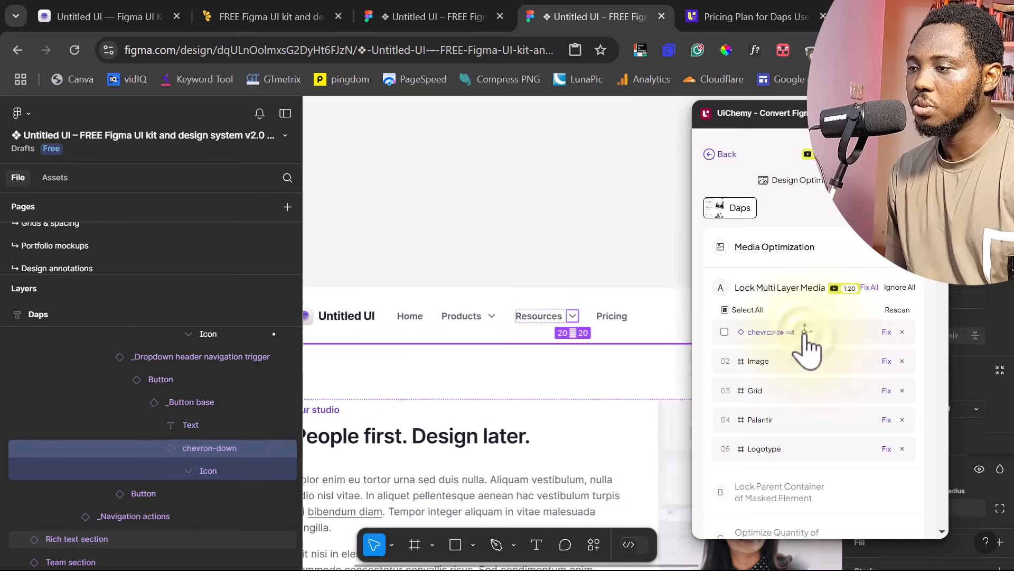
pyautogui.rightClick(244, 454)
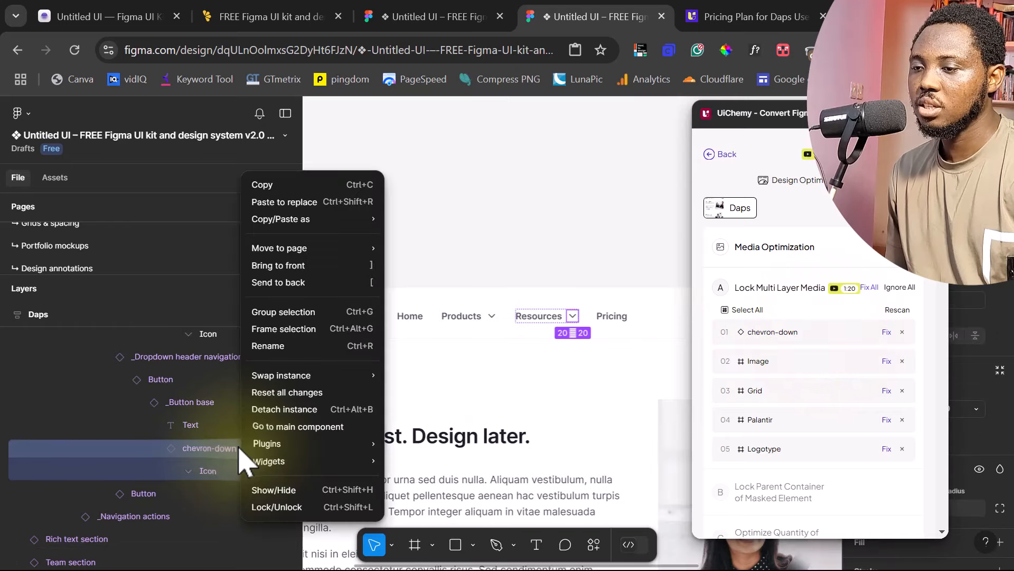
pyautogui.click(274, 414)
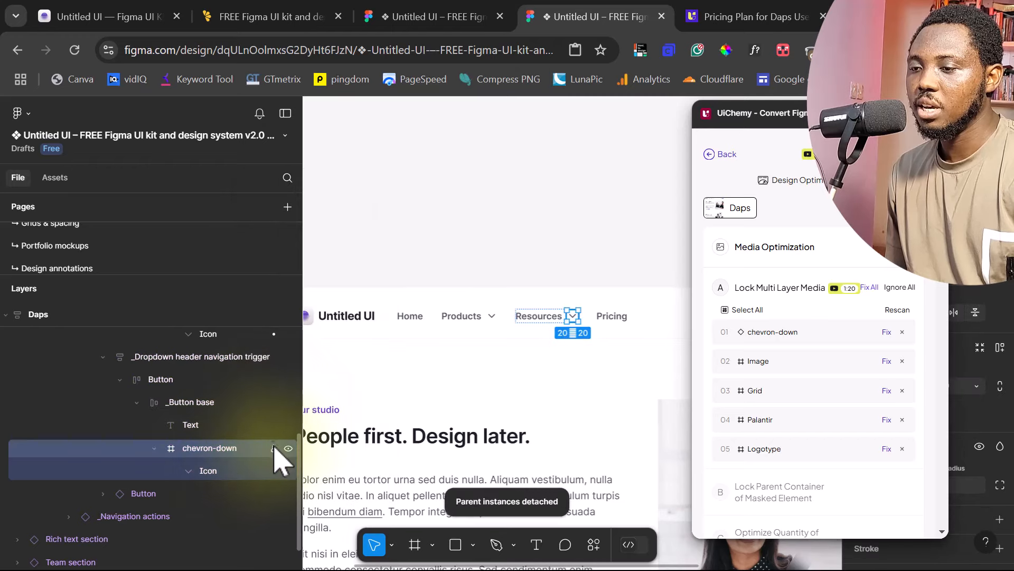
pyautogui.click(274, 448)
pyautogui.click(898, 311)
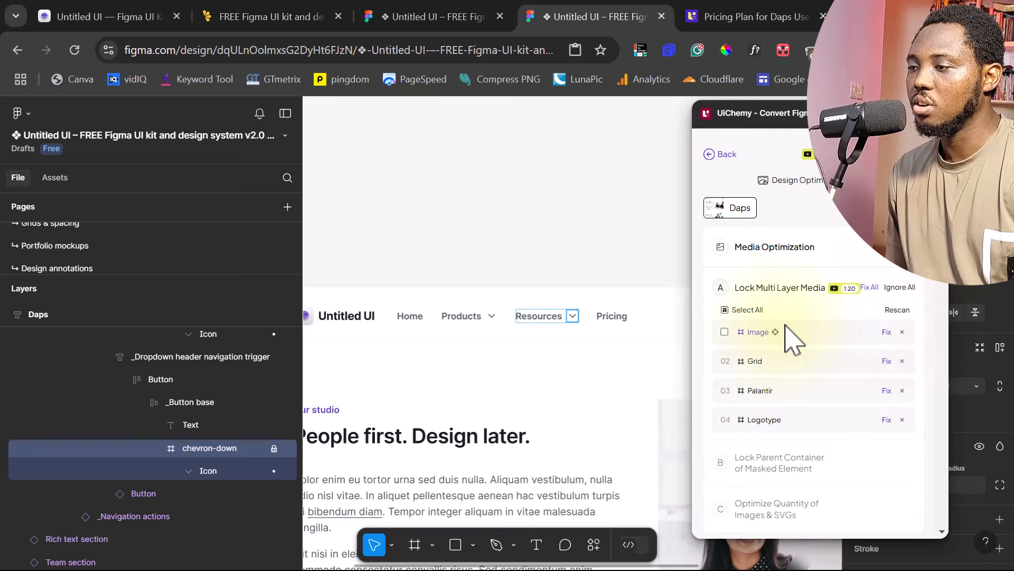
# - Locate the flagged Image frame in the Rich text section, detach its Hand-drawn line instance and delete that line
pyautogui.click(775, 332)
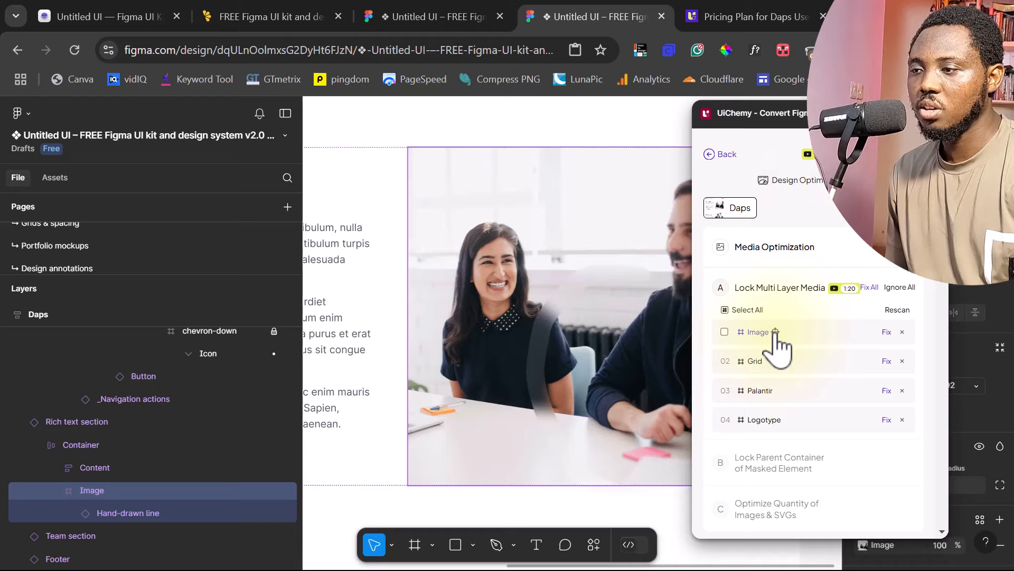
pyautogui.moveTo(800, 112); pyautogui.dragTo(866, 108)
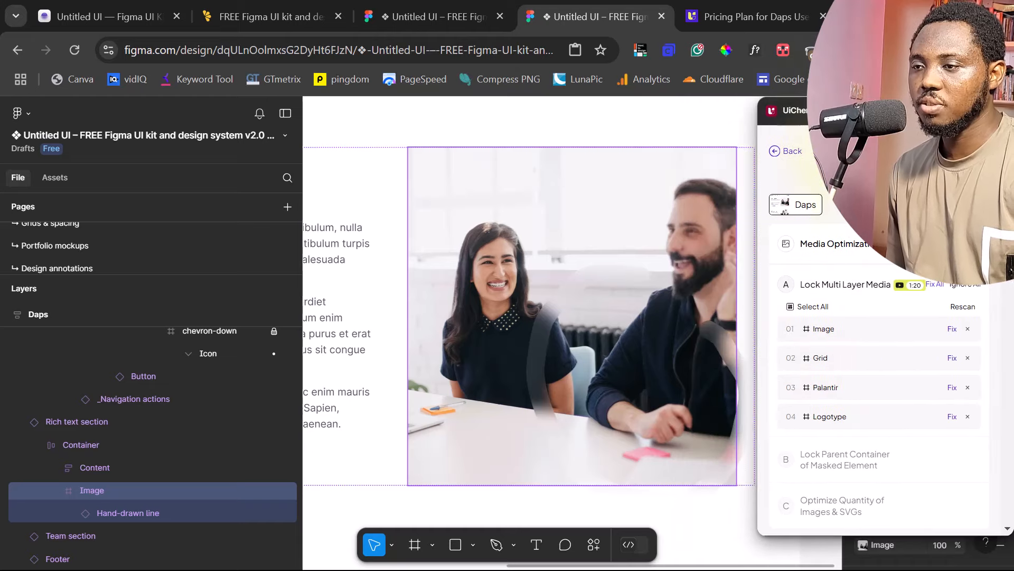
pyautogui.click(96, 492)
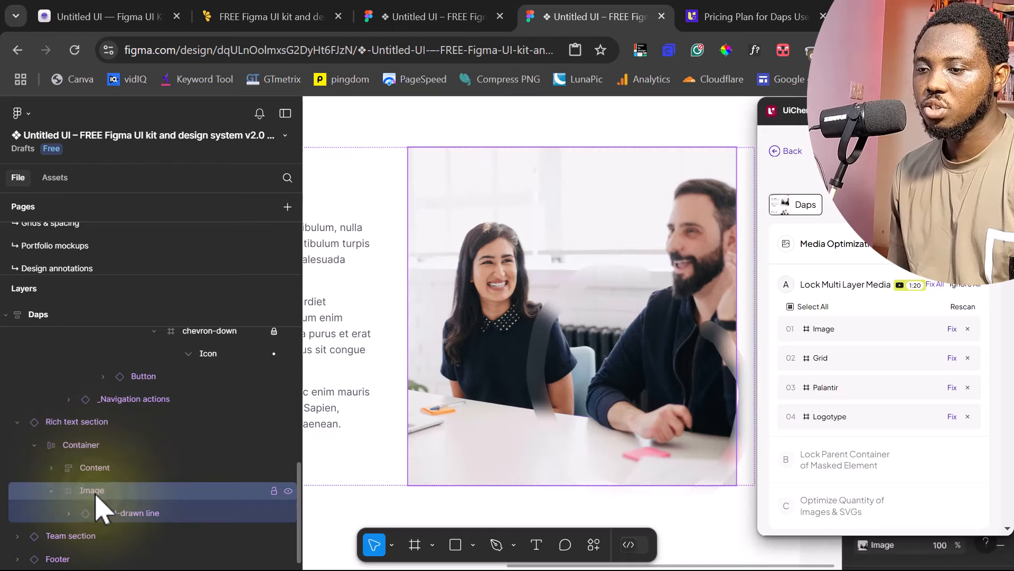
pyautogui.click(103, 513)
pyautogui.rightClick(107, 515)
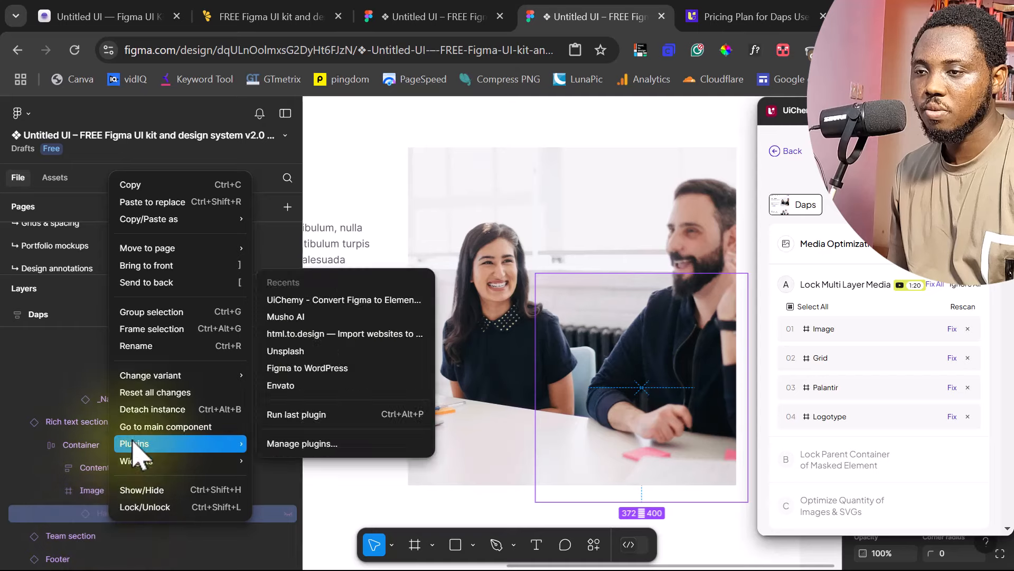
pyautogui.moveTo(148, 376)
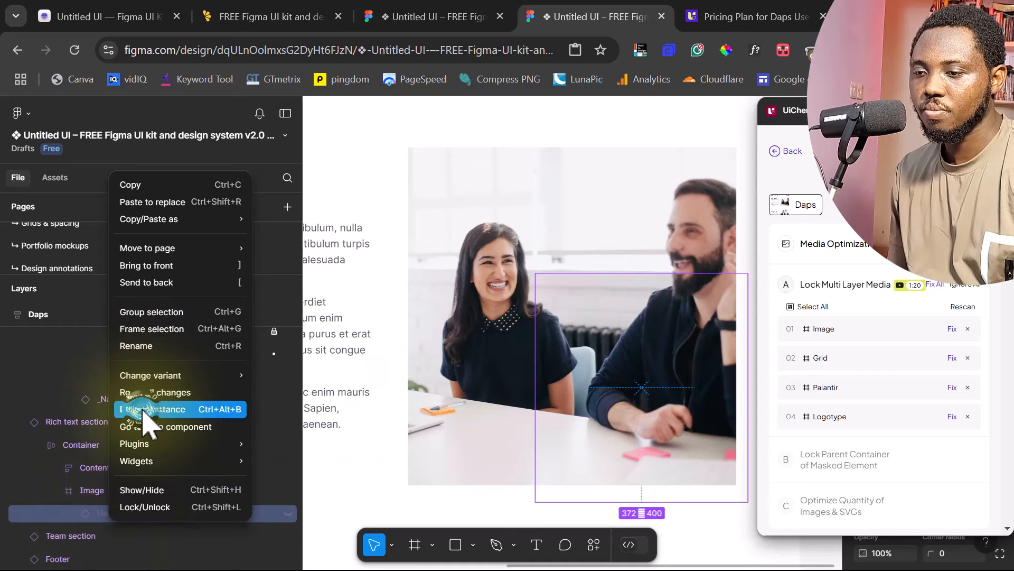
pyautogui.click(146, 410)
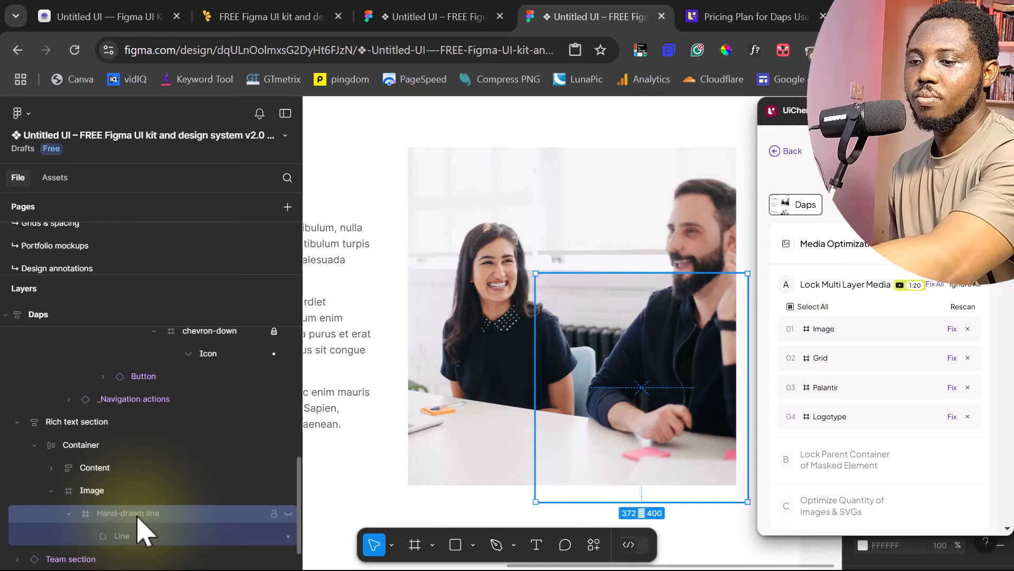
# - Wrap the Rich text section's Image layer in a new frame
pyautogui.click(109, 491)
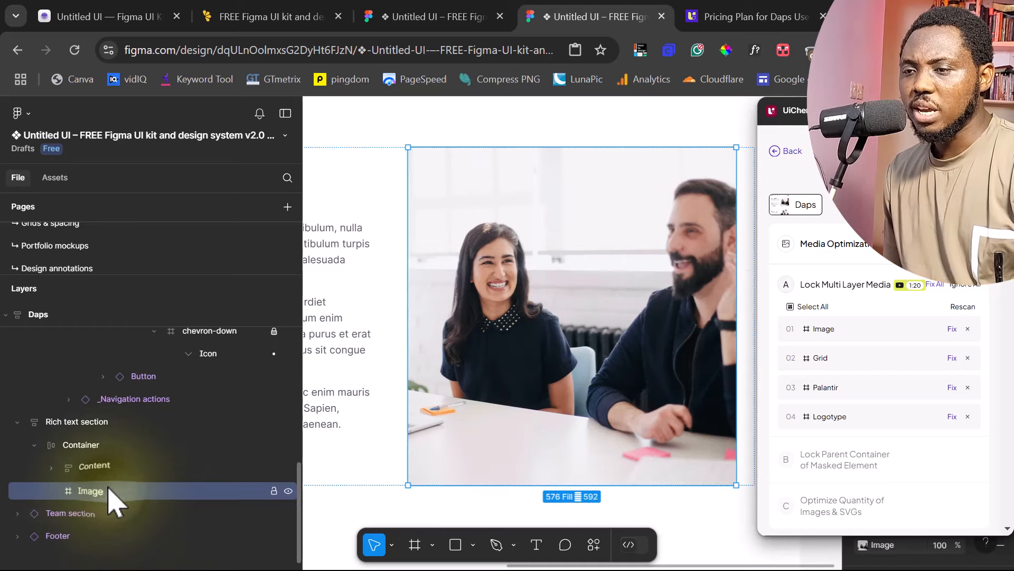
pyautogui.rightClick(109, 490)
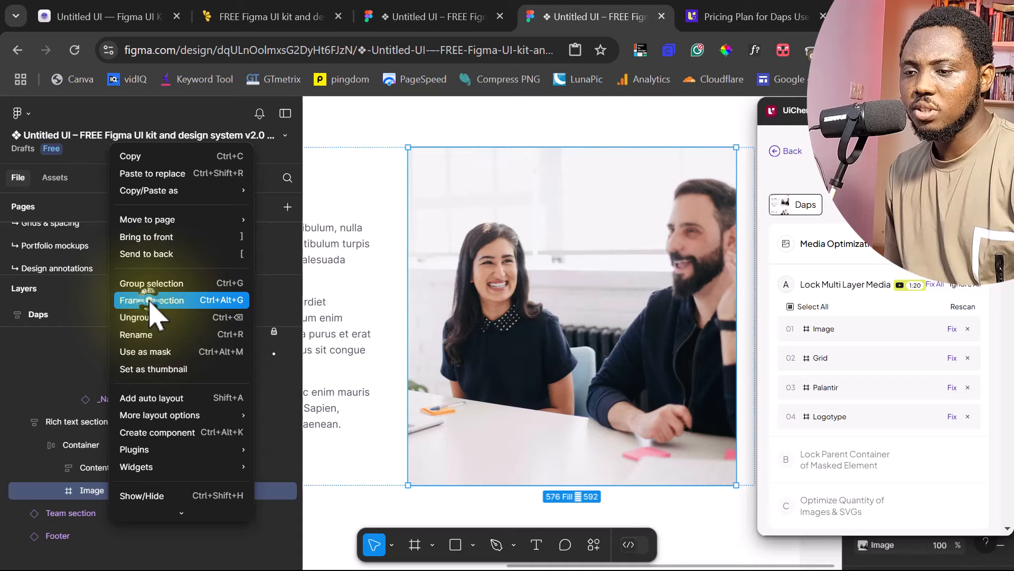
pyautogui.click(148, 300)
pyautogui.click(116, 515)
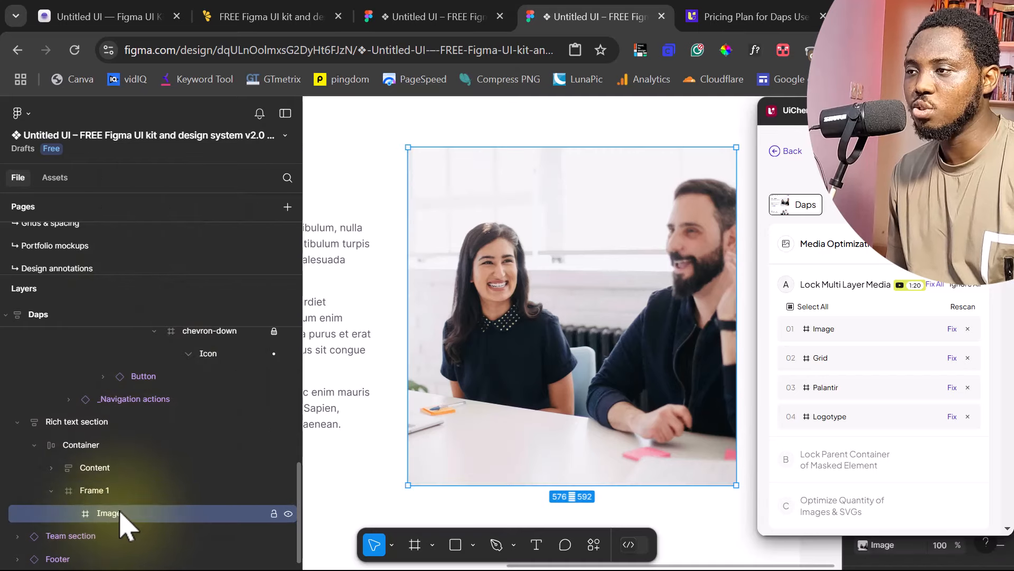
# - Copy the Image layer's picture fill onto its new parent frame and remove that frame's white FFFFFF fill
pyautogui.moveTo(850, 113); pyautogui.dragTo(633, 116)
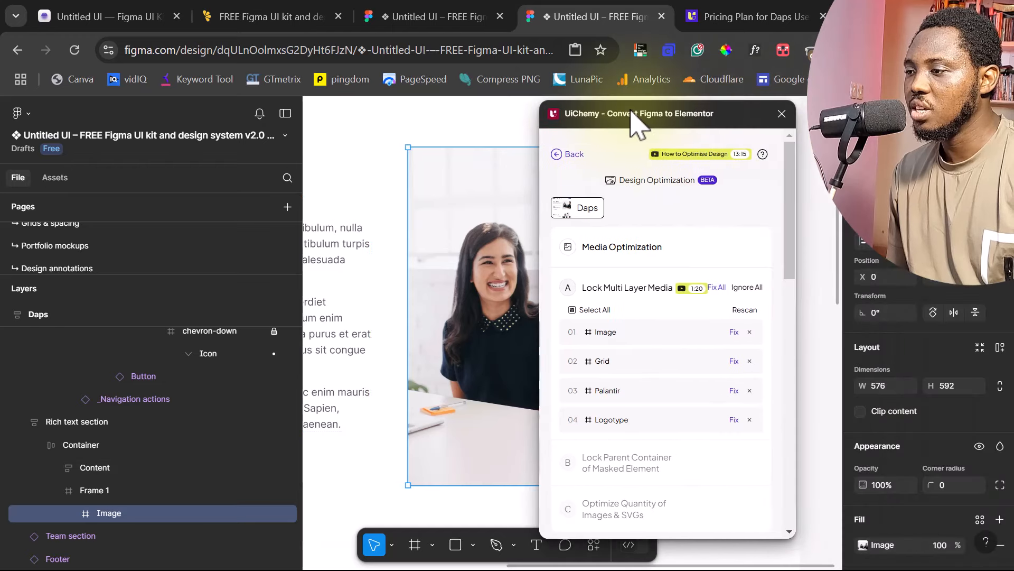
pyautogui.scroll(-3, 962, 340)
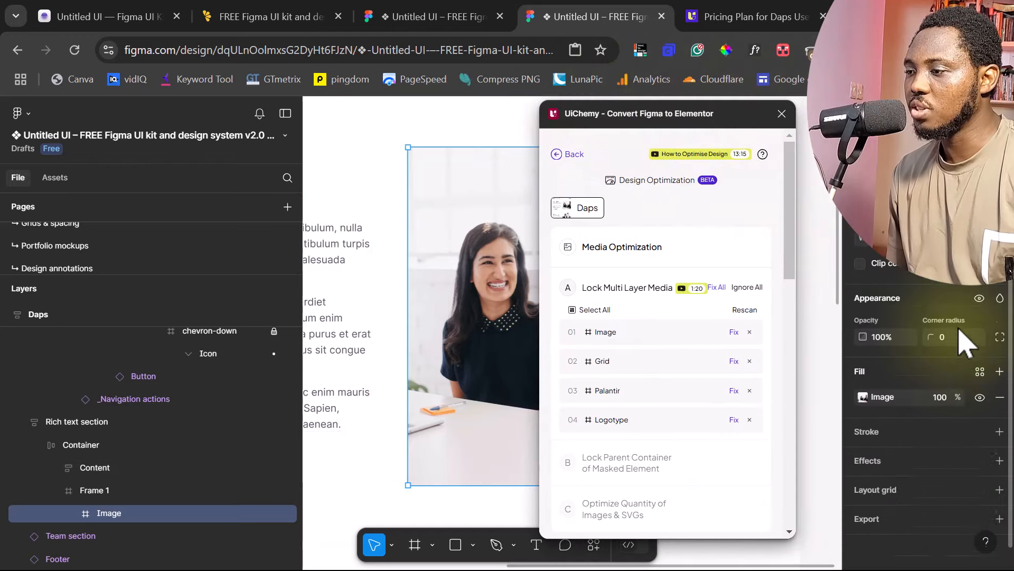
pyautogui.click(882, 396)
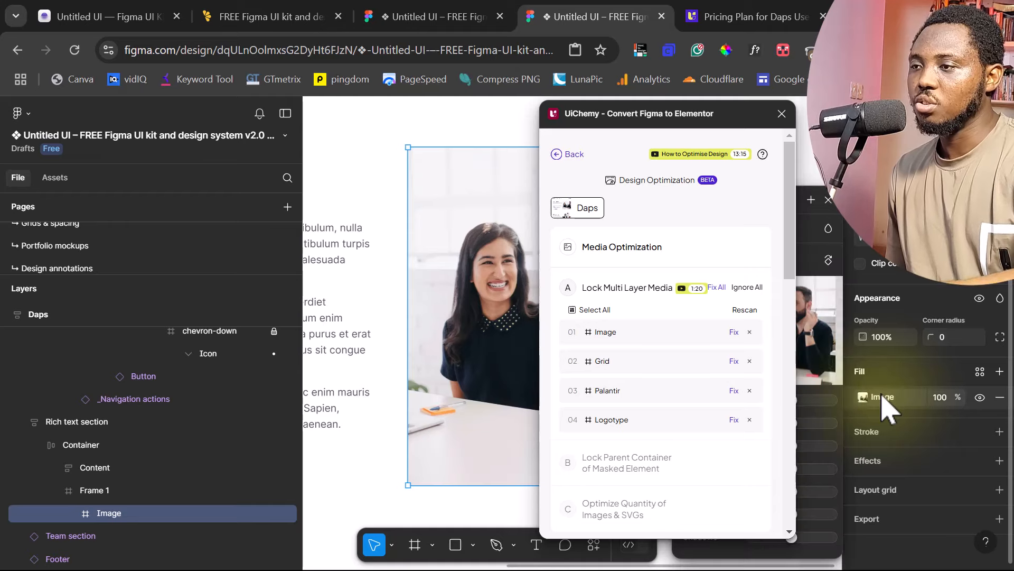
pyautogui.click(83, 490)
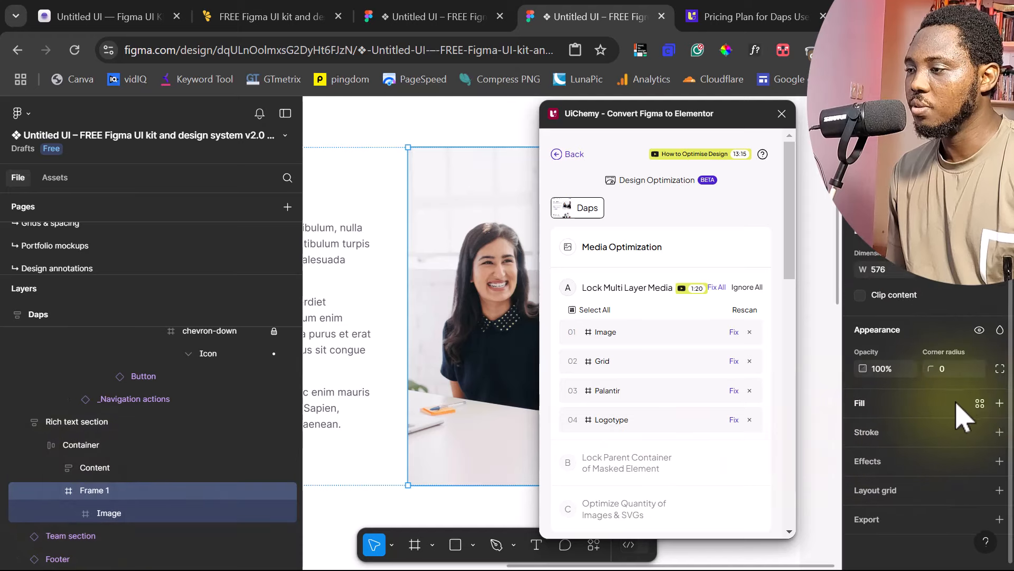
pyautogui.click(1000, 403)
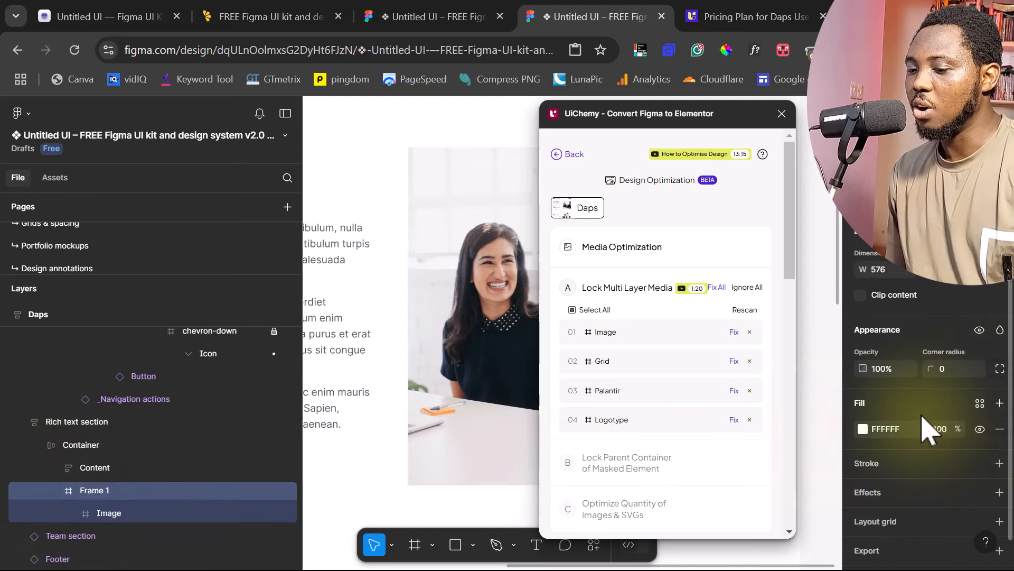
pyautogui.hotkey('ctrl', 'v')
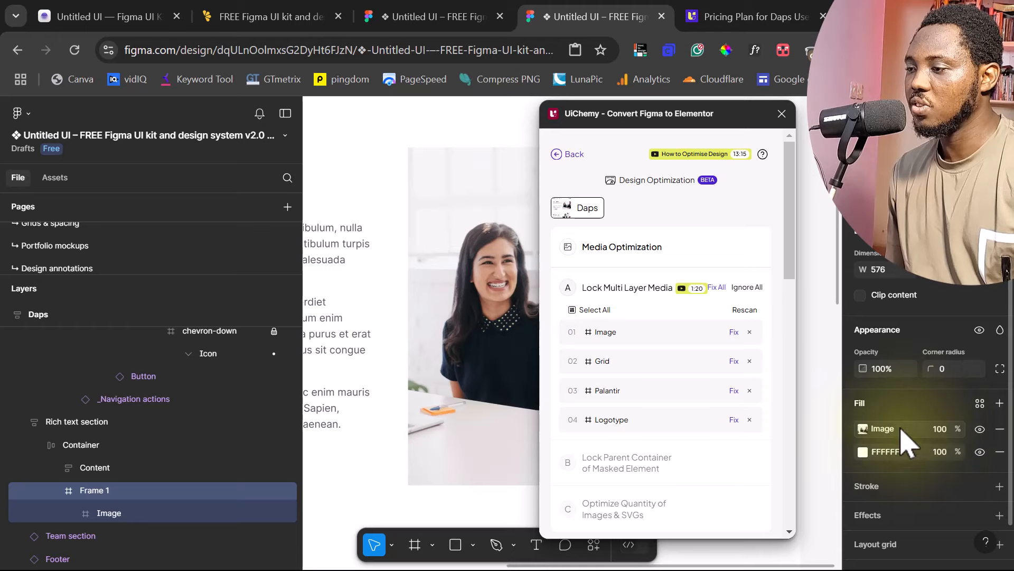
pyautogui.click(1000, 453)
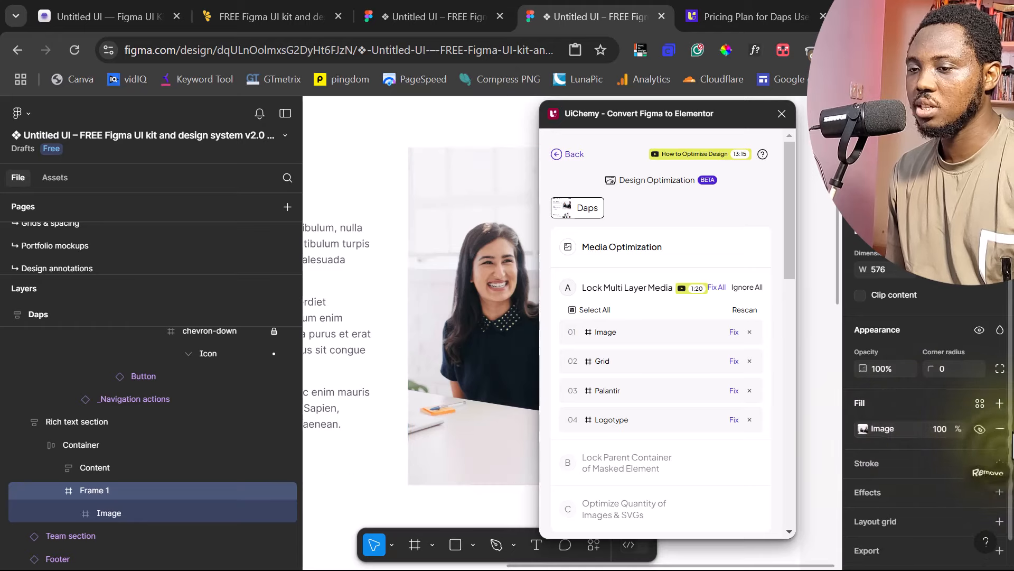
# - Delete the nested Image layer from the new frame and rescan the Lock Multi Layer Media list
pyautogui.click(111, 513)
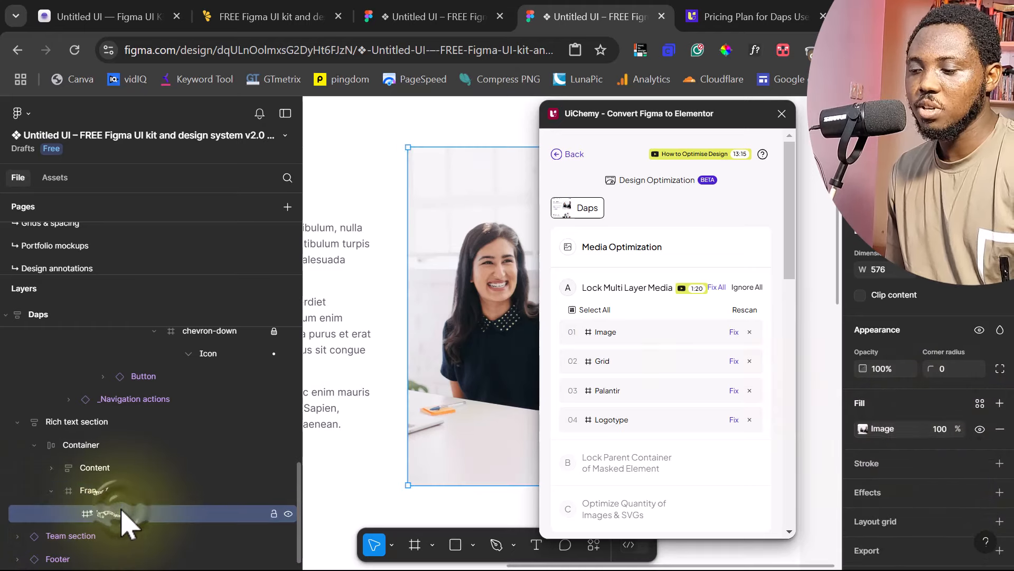
pyautogui.press('Delete')
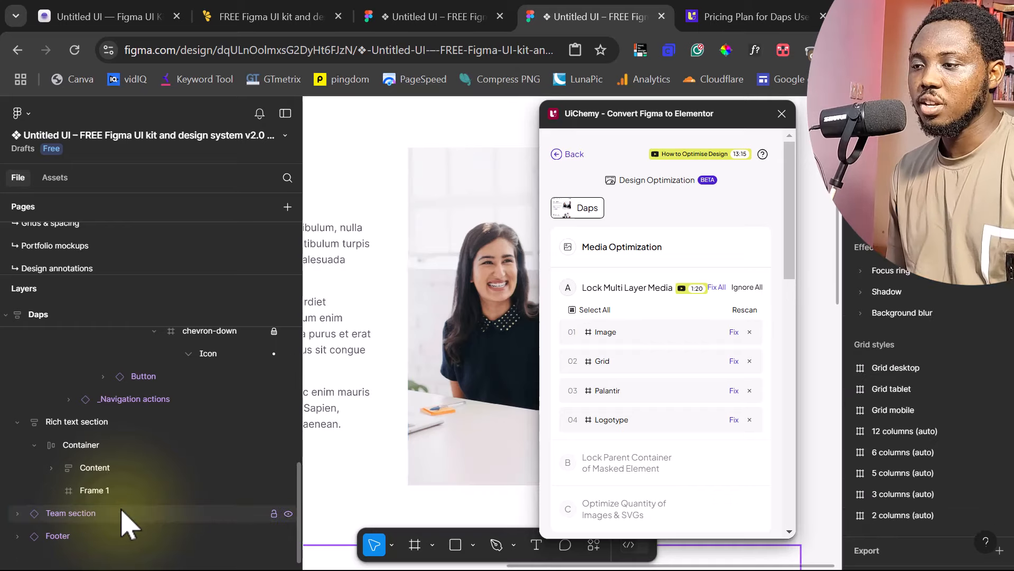
pyautogui.moveTo(612, 122); pyautogui.dragTo(772, 123)
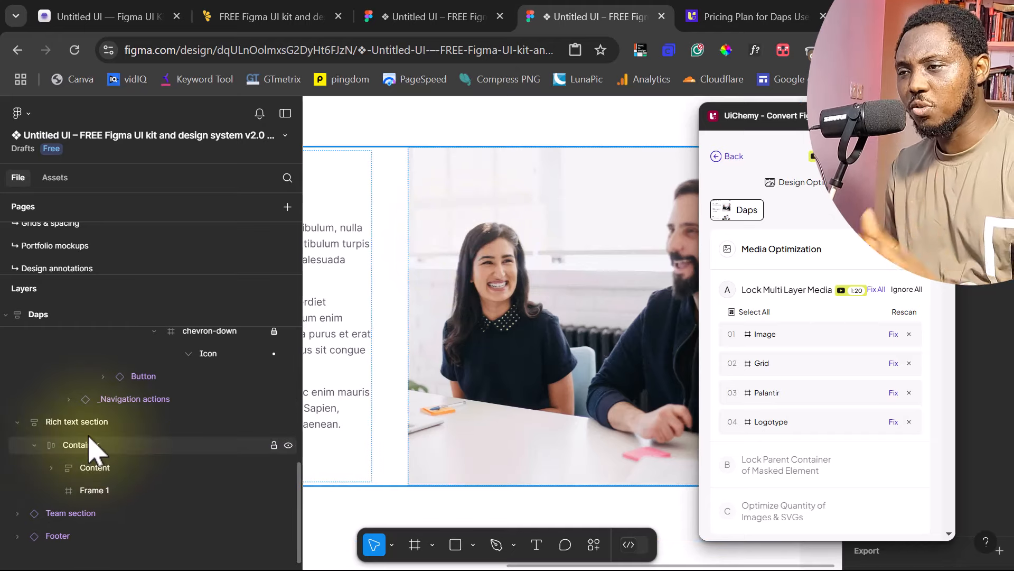
pyautogui.click(900, 313)
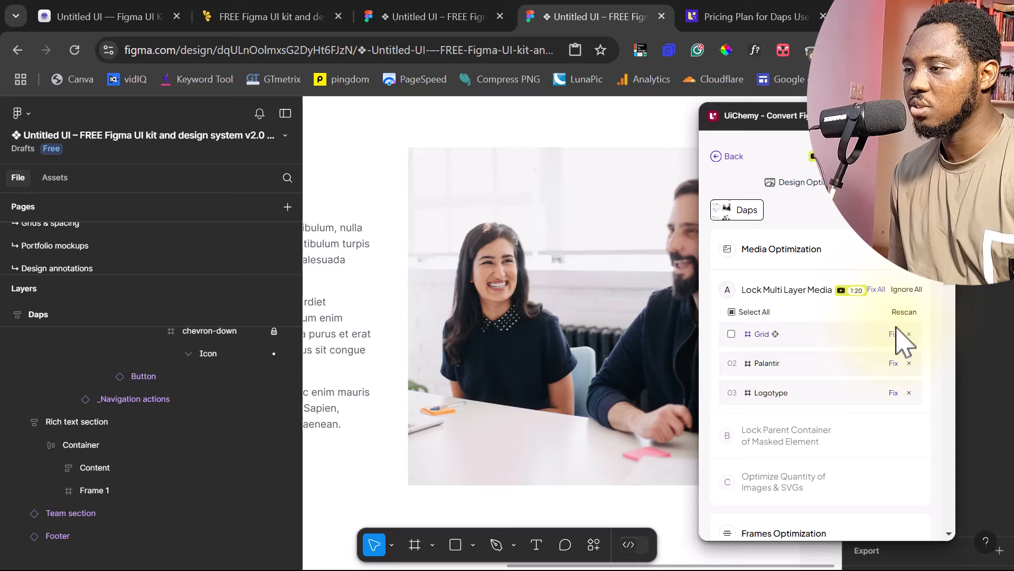
# - Locate the flagged Grid layer in the footer's logo and detach the Logomark instance that contains it
pyautogui.click(775, 335)
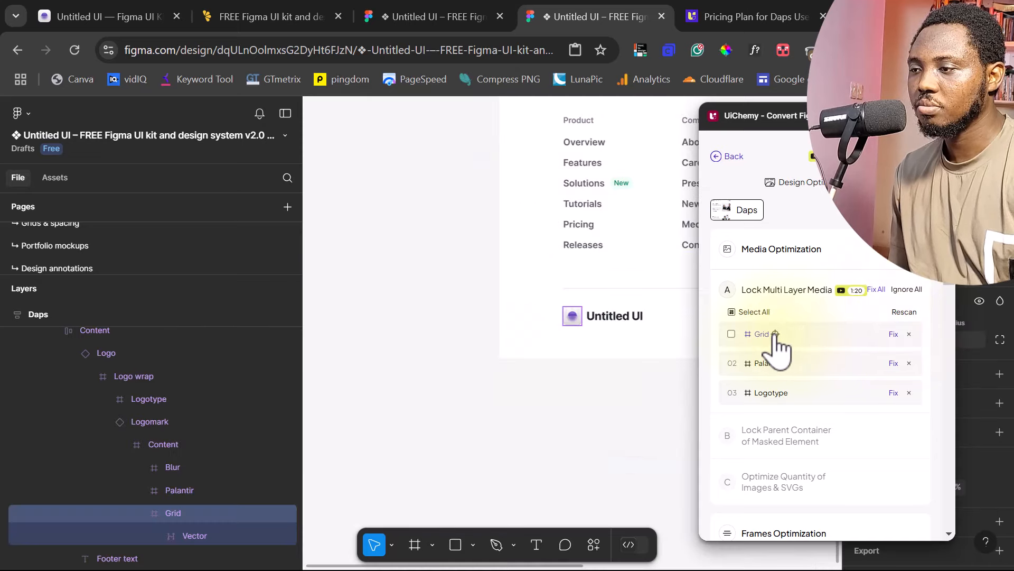
pyautogui.click(146, 423)
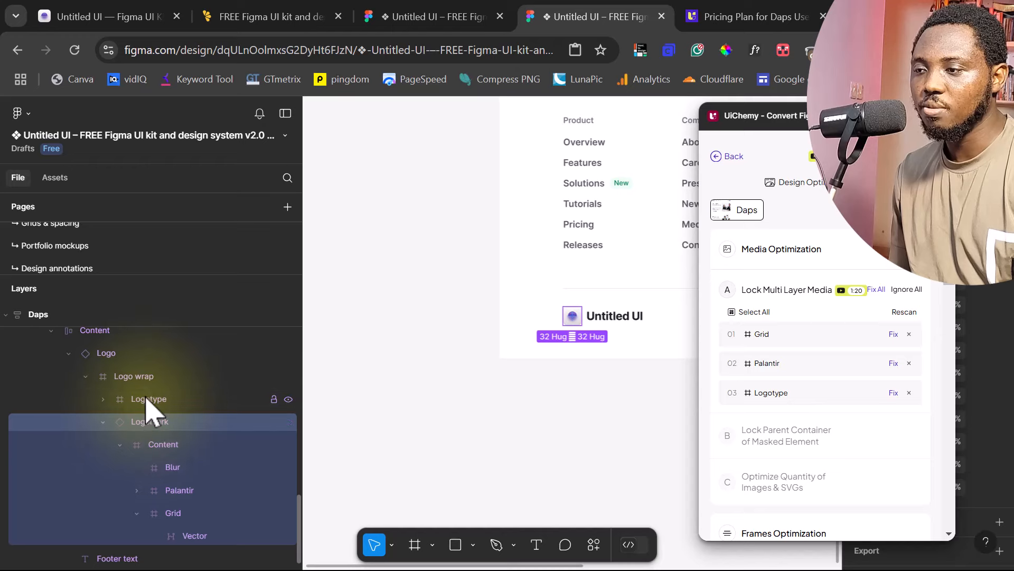
pyautogui.keyDown('shift'); pyautogui.click(147, 400); pyautogui.keyUp('shift')
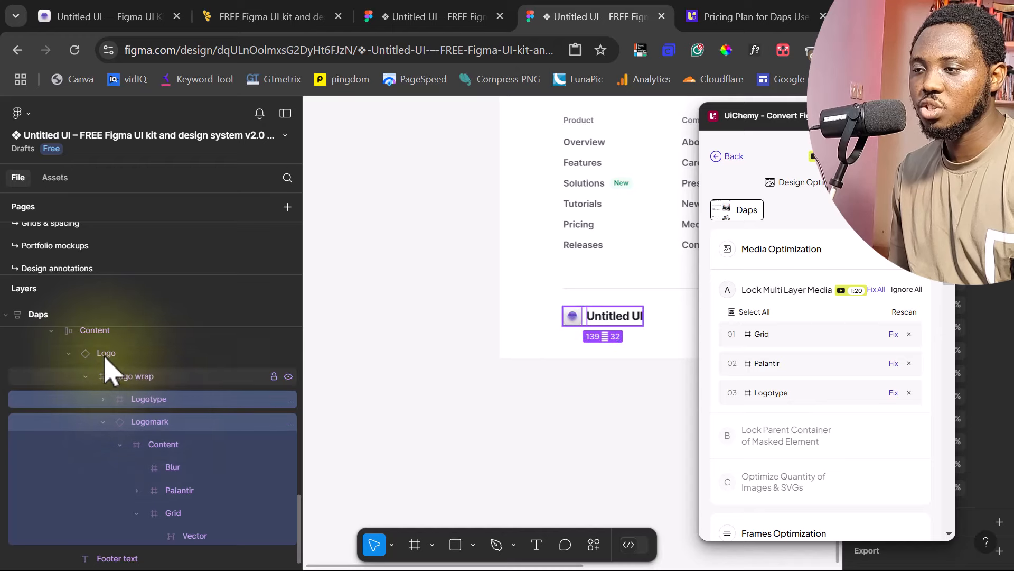
pyautogui.click(147, 423)
pyautogui.rightClick(148, 423)
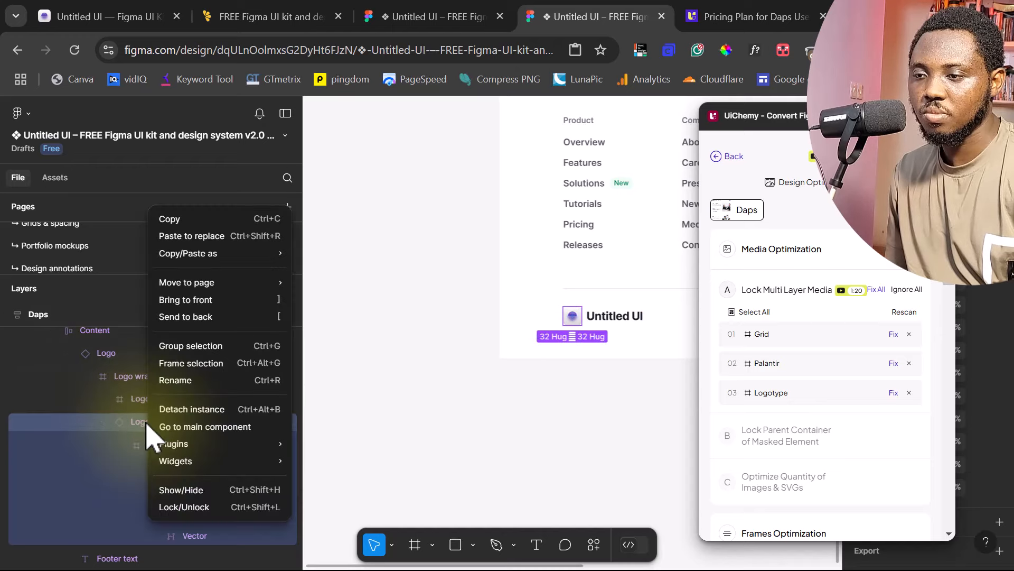
pyautogui.click(179, 410)
# - Copy the footer's Logo wrap frame as PNG and paste it to replace that frame
pyautogui.click(117, 376)
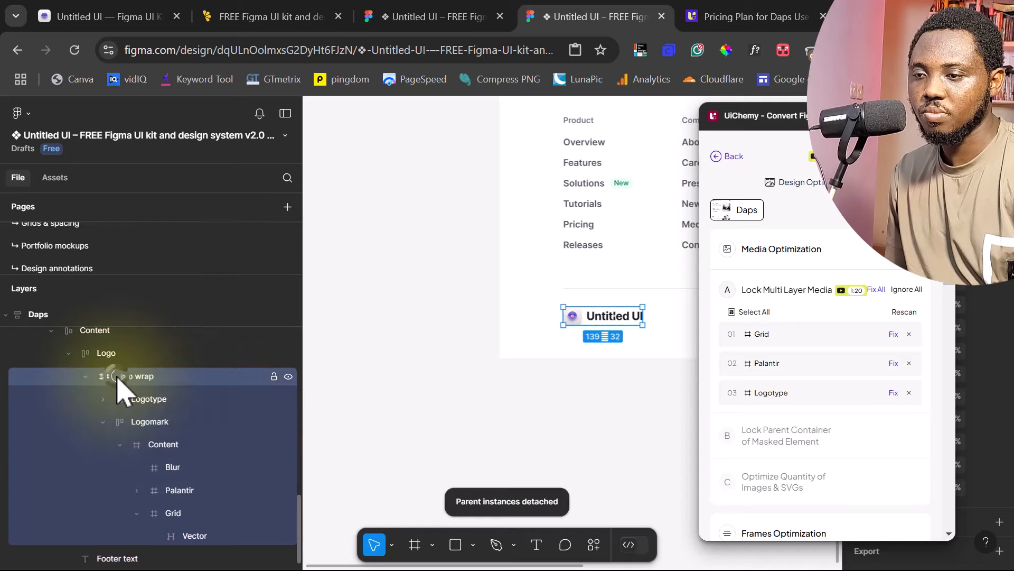
pyautogui.rightClick(121, 378)
pyautogui.moveTo(188, 193)
pyautogui.click(288, 223)
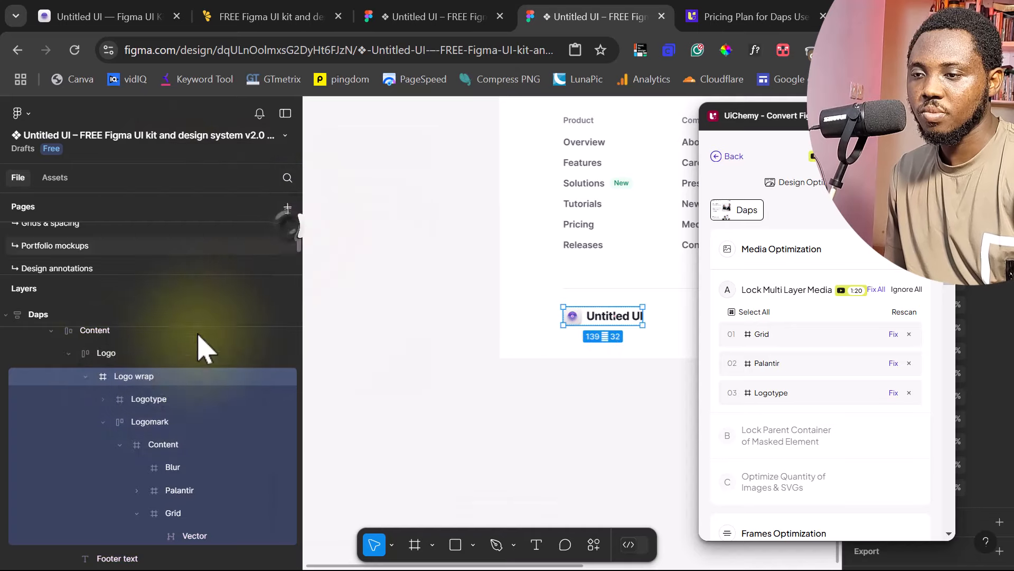
pyautogui.rightClick(172, 373)
pyautogui.click(219, 170)
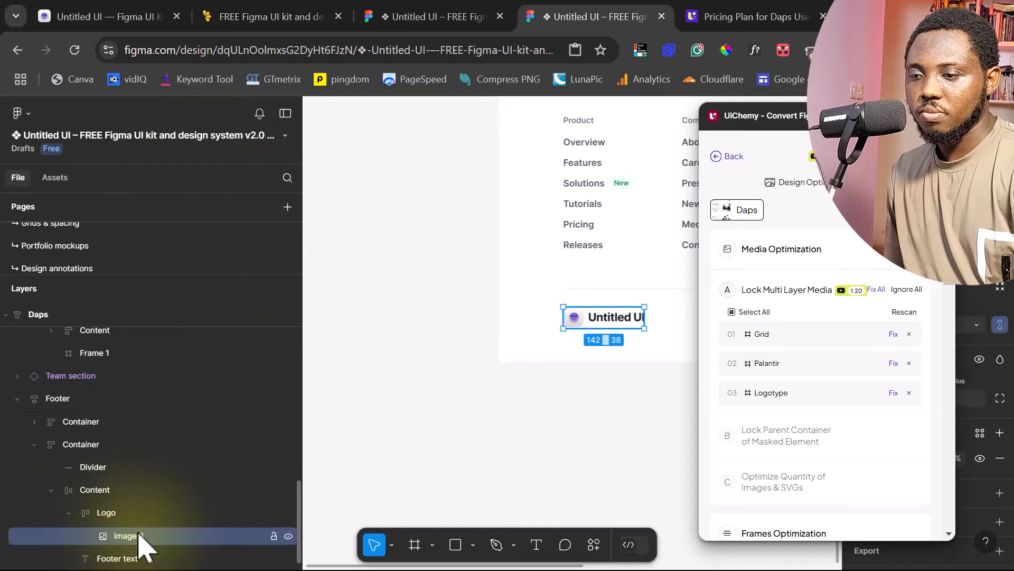
# - Ungroup the Logo frame around the footer's logo image and rescan the Lock Multi Layer Media list
pyautogui.click(118, 512)
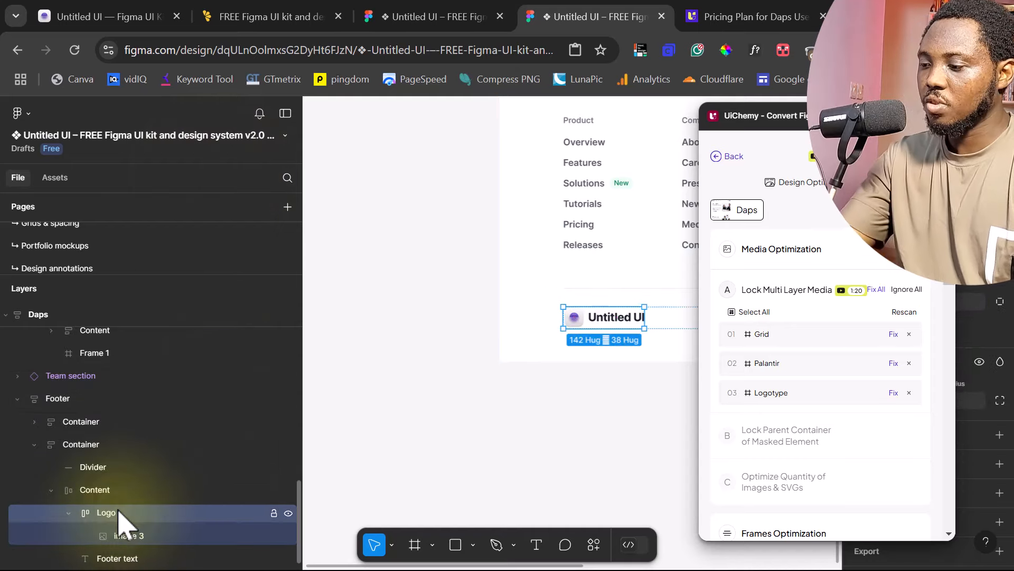
pyautogui.hotkey('ctrl', 'shift', 'g')
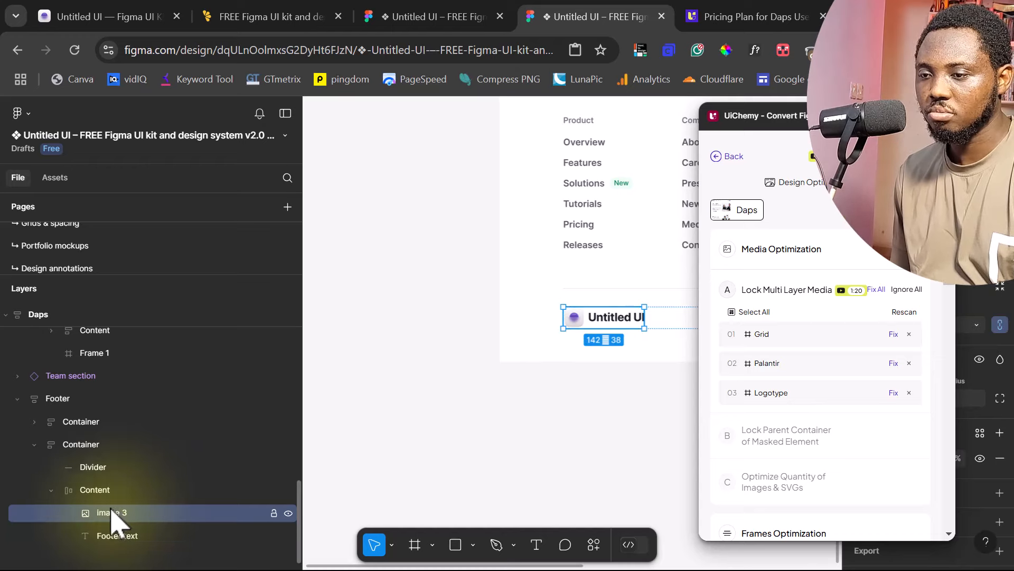
pyautogui.click(908, 312)
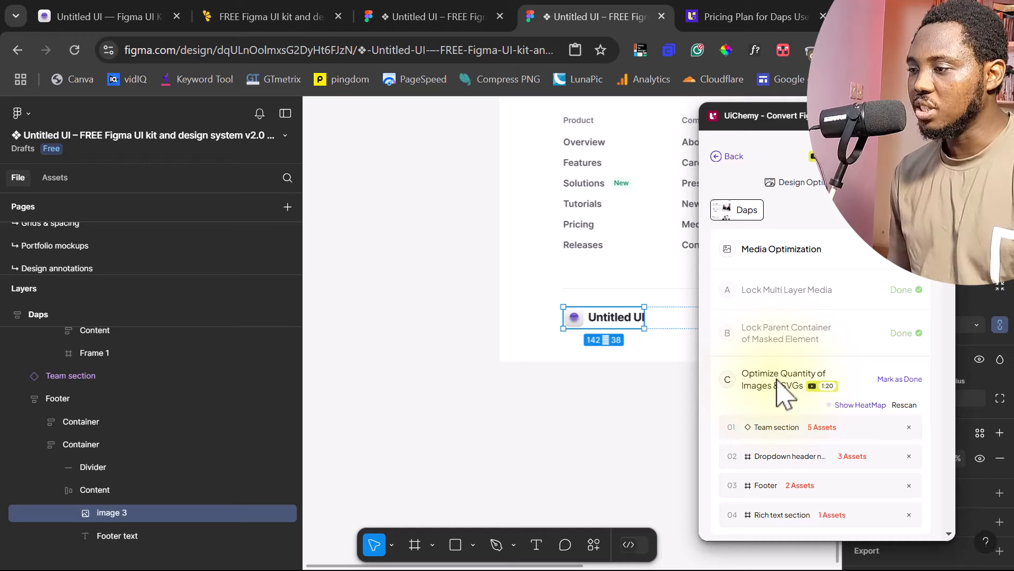
# - Review the heatmap of flagged assets across the Daps frame and mark Optimize Quantity of Images & SVGs as done
pyautogui.scroll(-2, 799, 400)
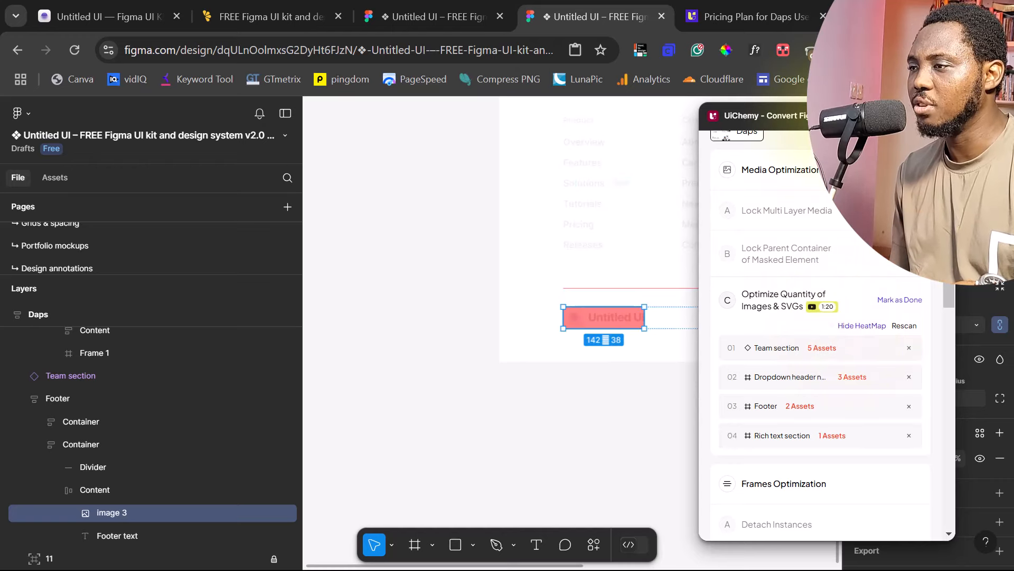
pyautogui.moveTo(816, 115); pyautogui.dragTo(875, 126)
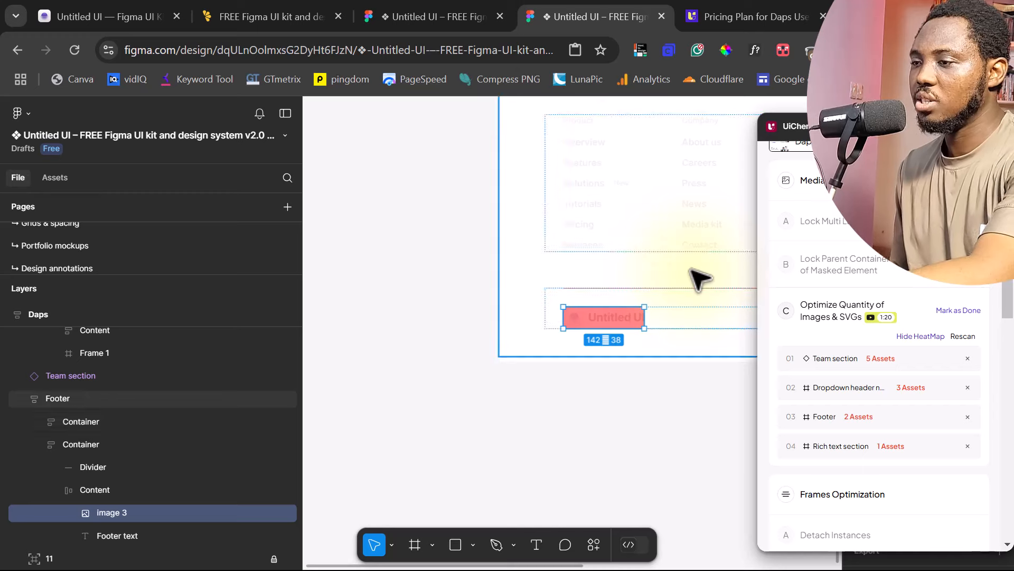
pyautogui.scroll(-3, 697, 275)
pyautogui.scroll(-3, 696, 275)
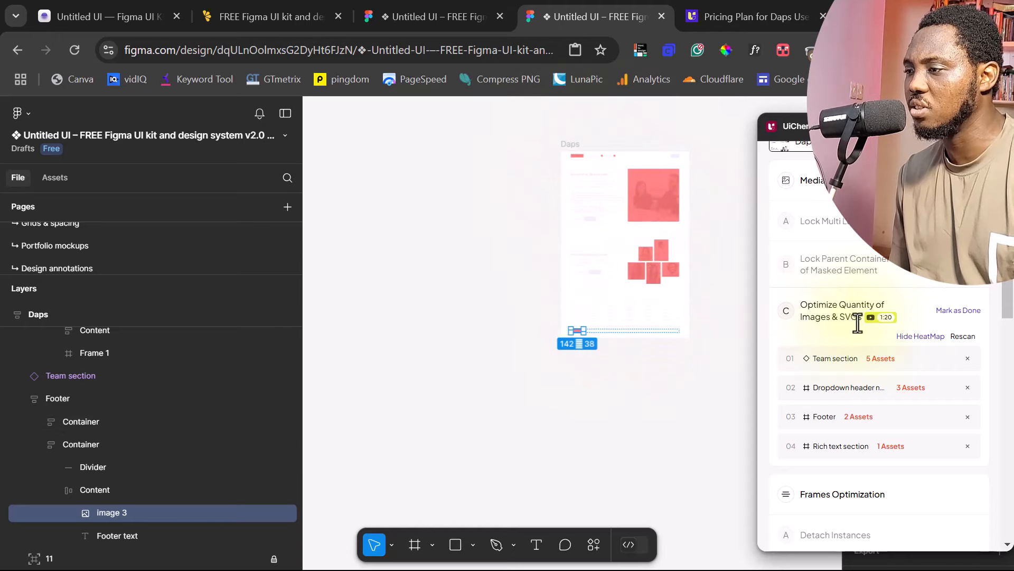
pyautogui.click(960, 311)
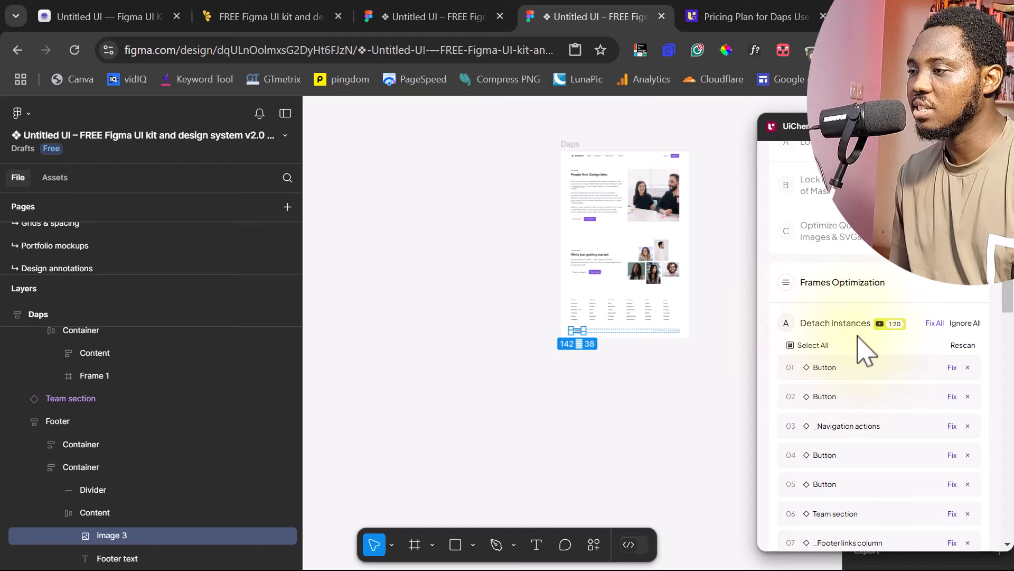
# - Review the Detach Instances list under Frames Optimization and fix all of its flagged instances at once
pyautogui.scroll(-3, 975, 370)
pyautogui.scroll(-3, 971, 371)
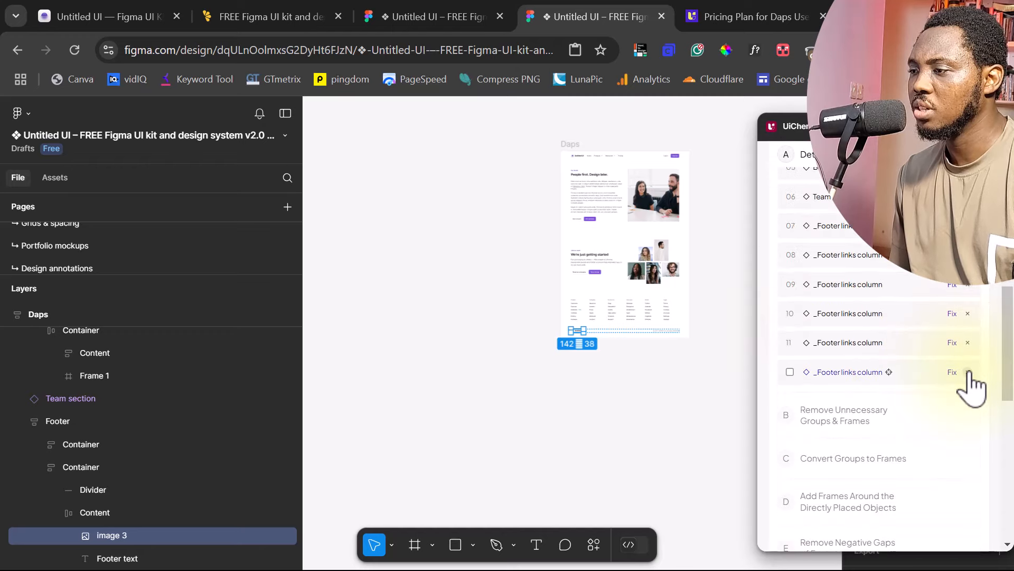
pyautogui.scroll(6, 971, 371)
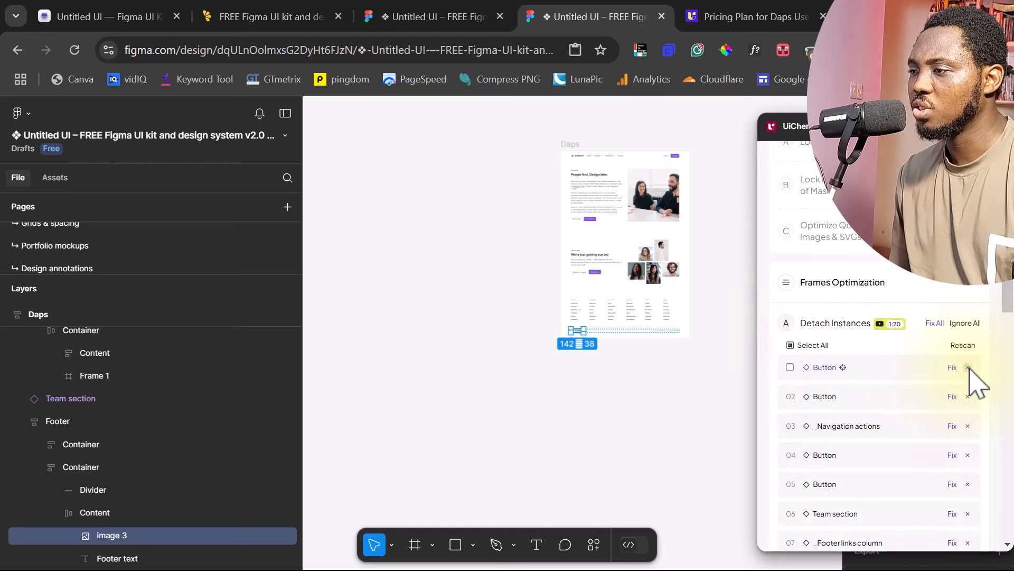
pyautogui.click(938, 323)
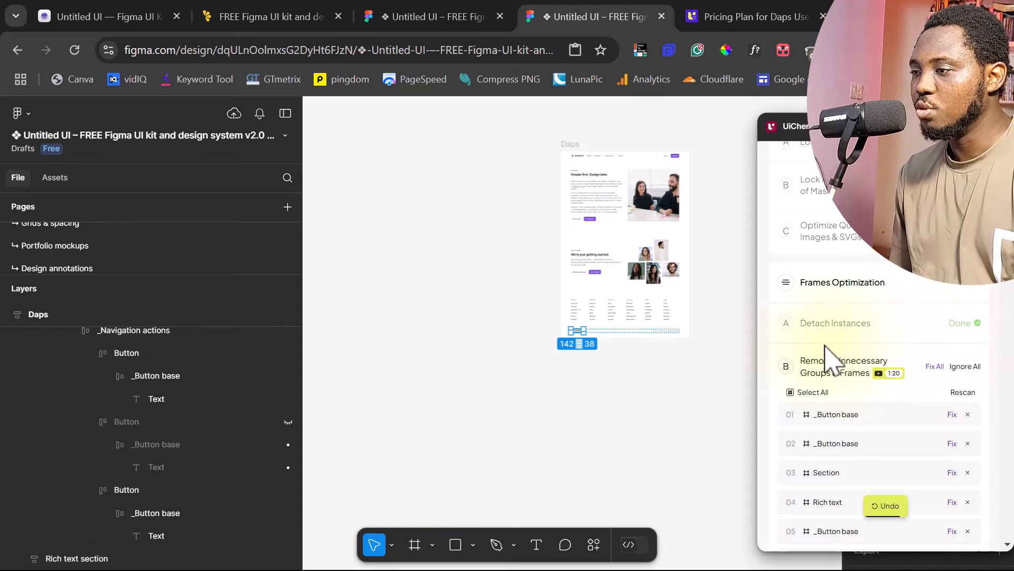
# - Fix all flagged unnecessary groups and frames, and fix the auto layout of the flagged Dropdown header navigation frame
pyautogui.scroll(-8, 932, 365)
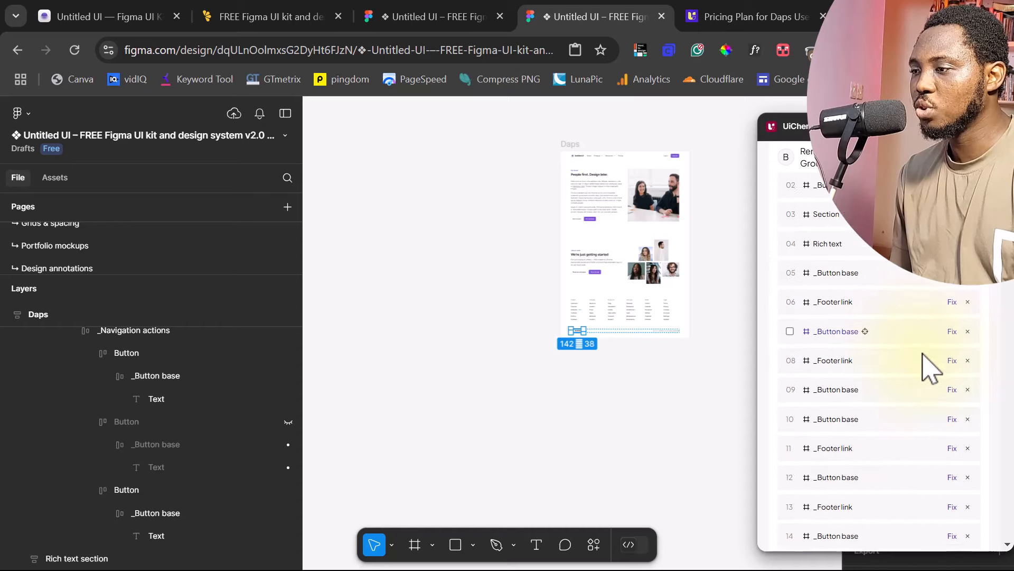
pyautogui.scroll(-15, 923, 362)
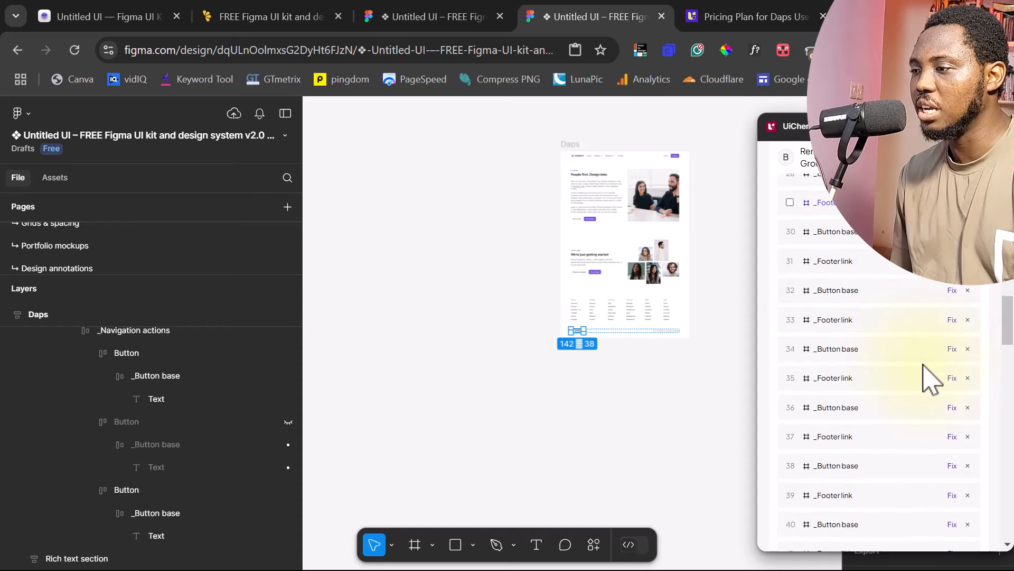
pyautogui.scroll(-20, 929, 378)
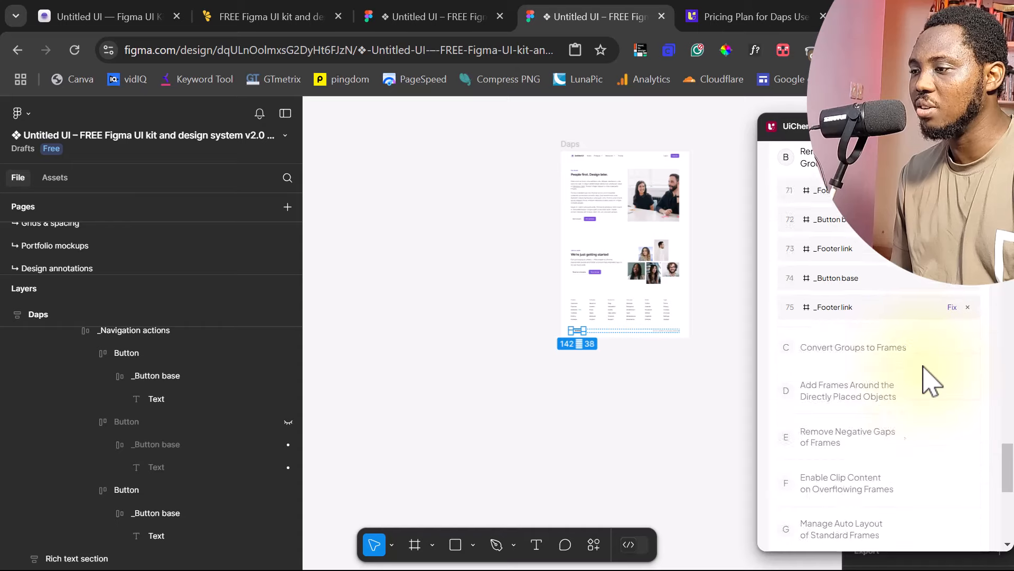
pyautogui.scroll(20, 930, 378)
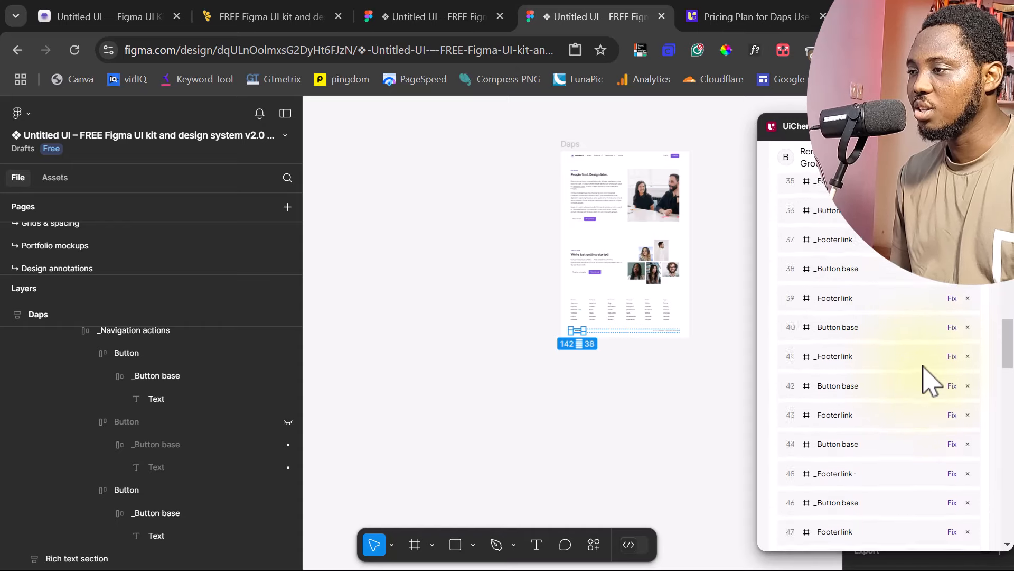
pyautogui.scroll(15, 930, 379)
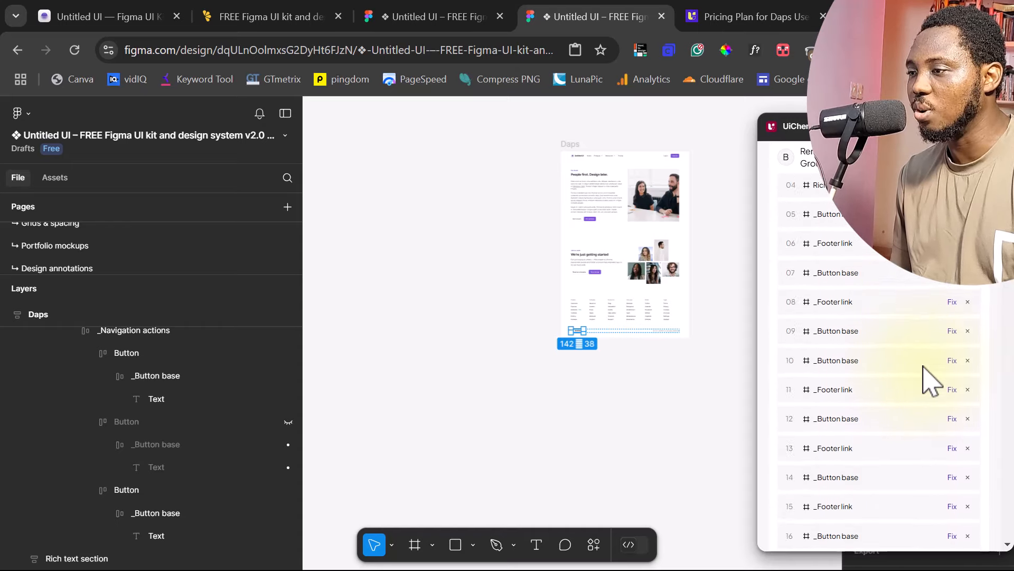
pyautogui.scroll(-1, 930, 379)
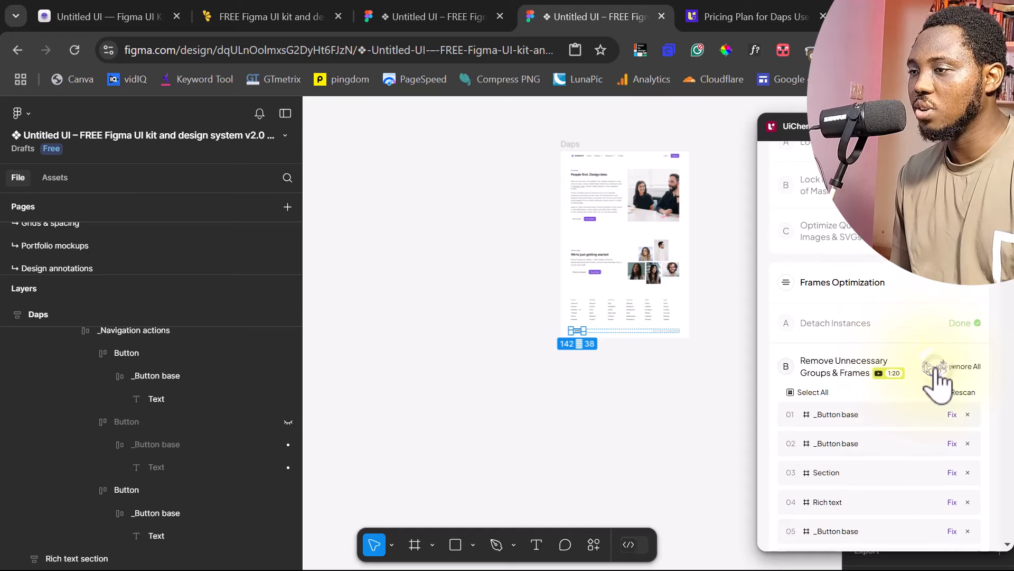
pyautogui.click(935, 366)
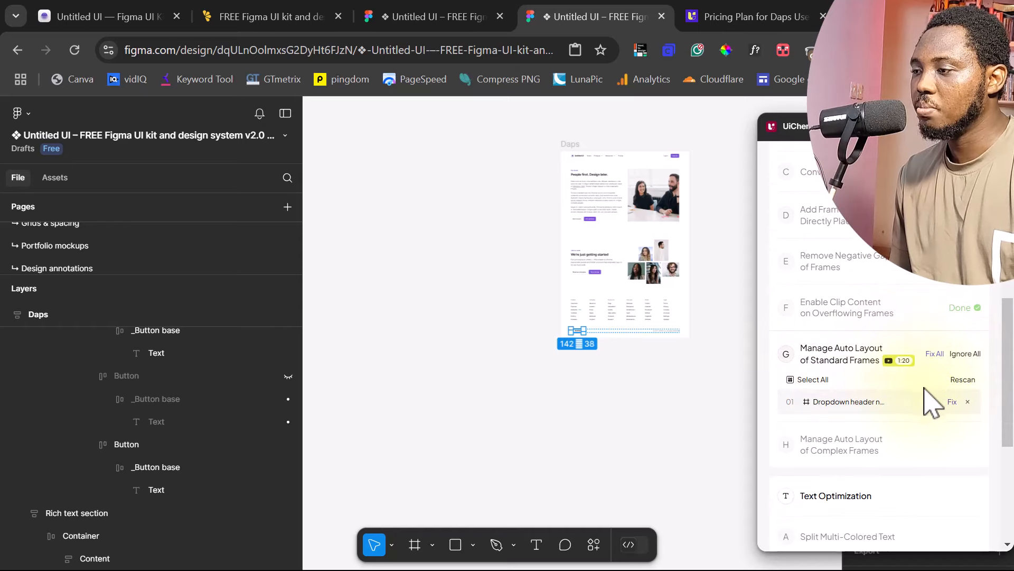
pyautogui.click(893, 402)
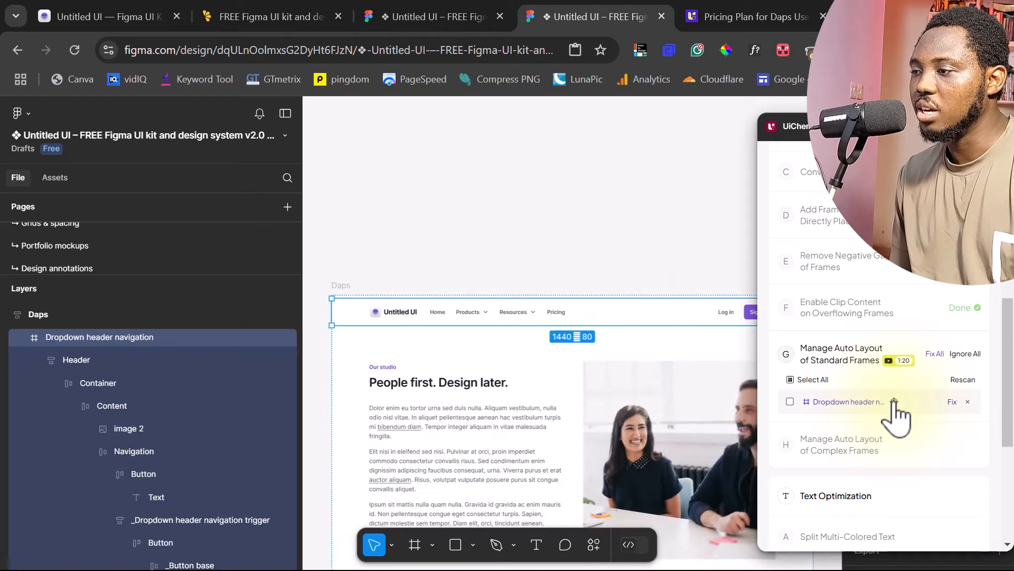
pyautogui.click(952, 402)
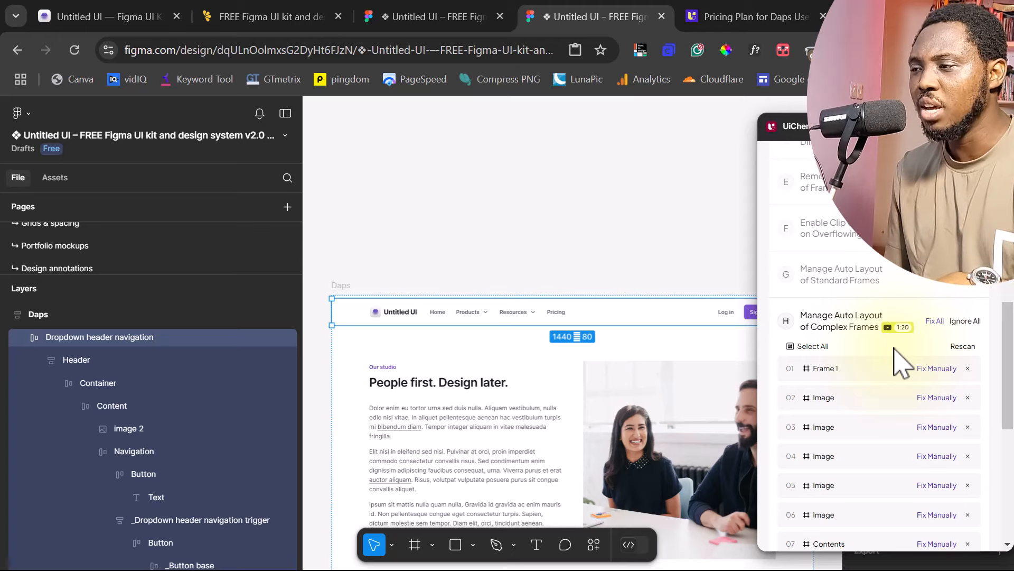
# - Locate the flagged Frame 1 in the Rich text section from the complex frames list and apply suggested auto layout to it
pyautogui.scroll(-3, 903, 370)
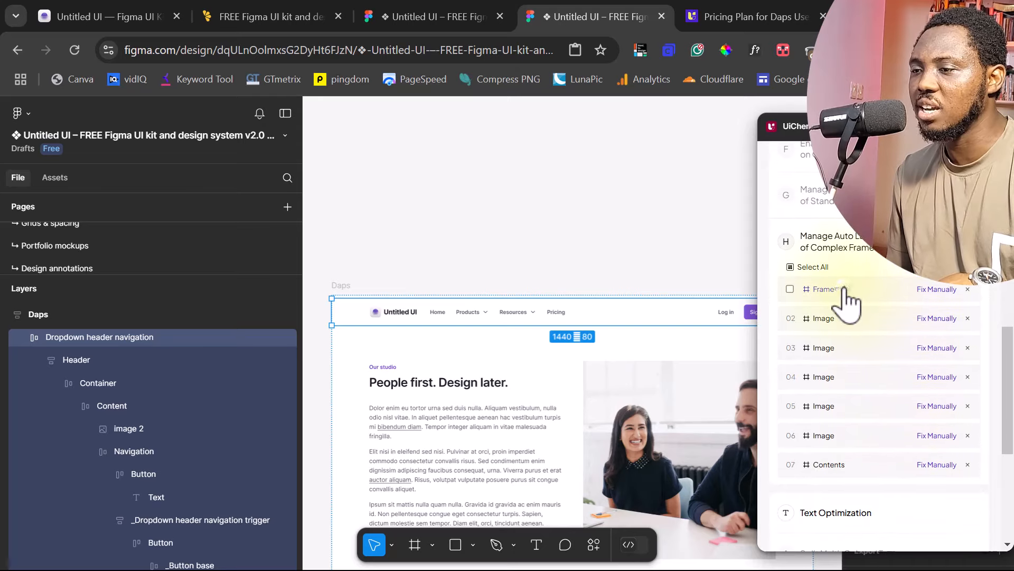
pyautogui.click(840, 290)
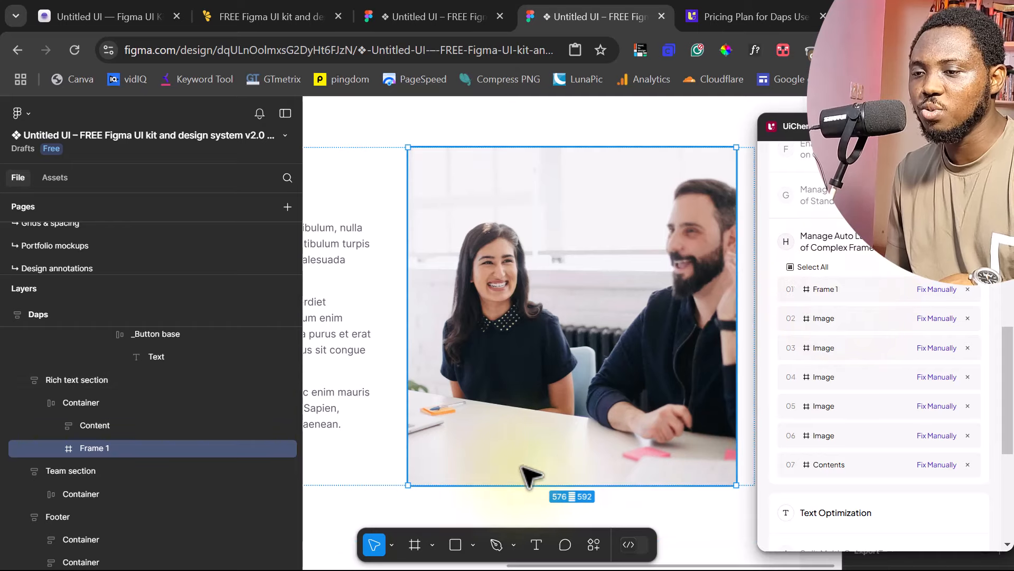
pyautogui.rightClick(106, 449)
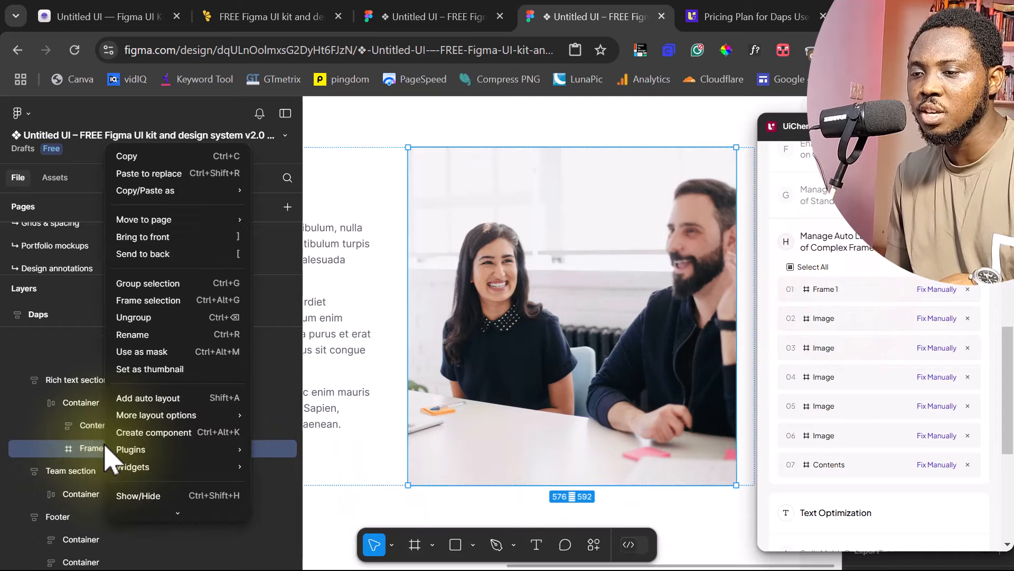
pyautogui.moveTo(216, 415)
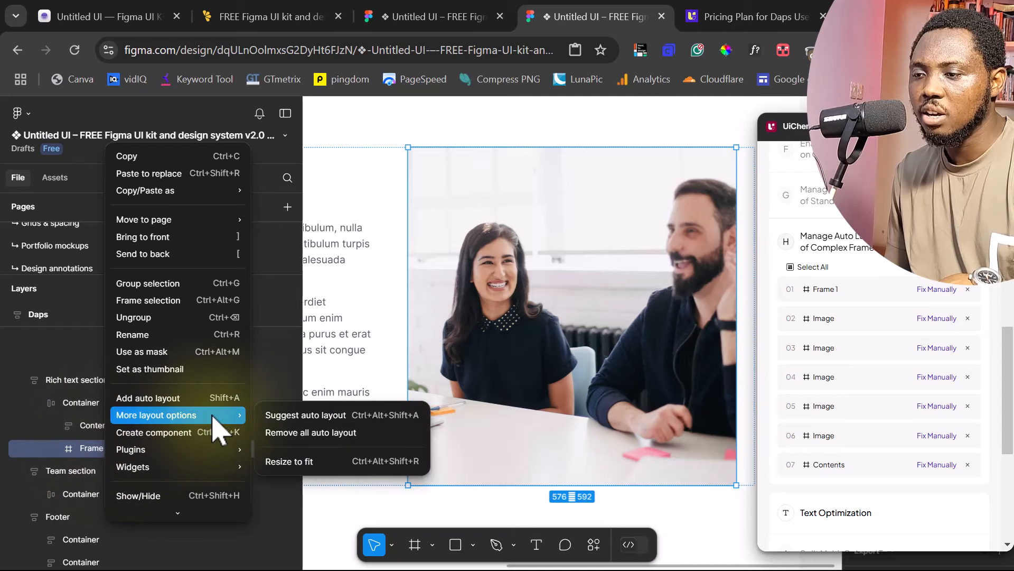
pyautogui.click(292, 415)
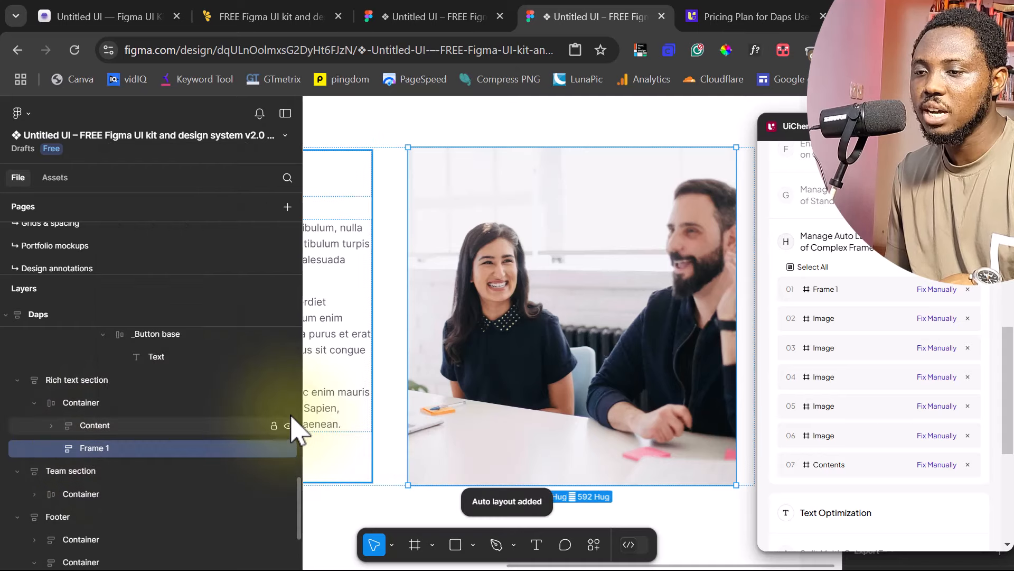
# - Apply suggested auto layout to the last two Image frames inside the Team section's Contents frame
pyautogui.click(845, 330)
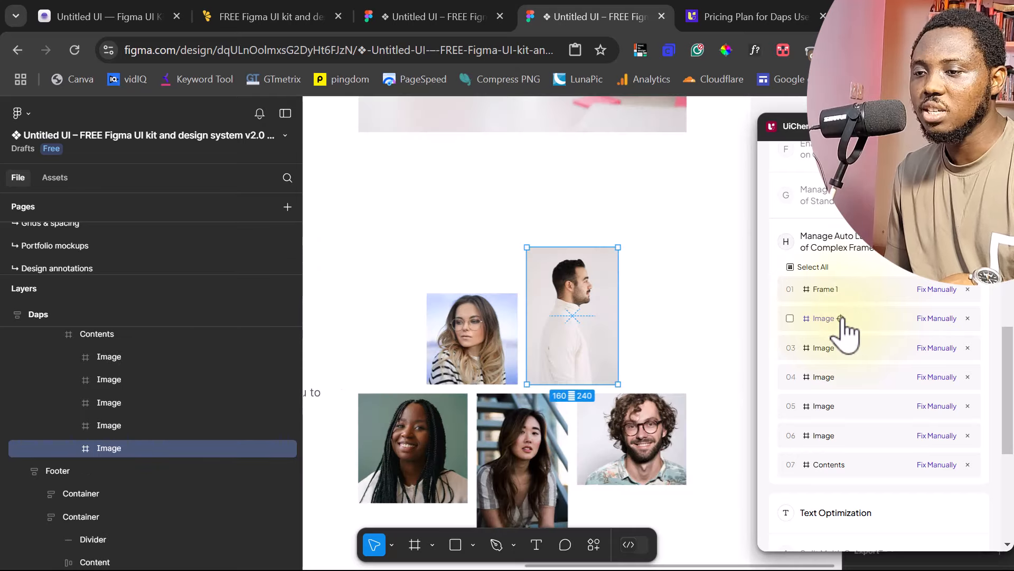
pyautogui.rightClick(121, 449)
pyautogui.moveTo(134, 449)
pyautogui.moveTo(201, 416)
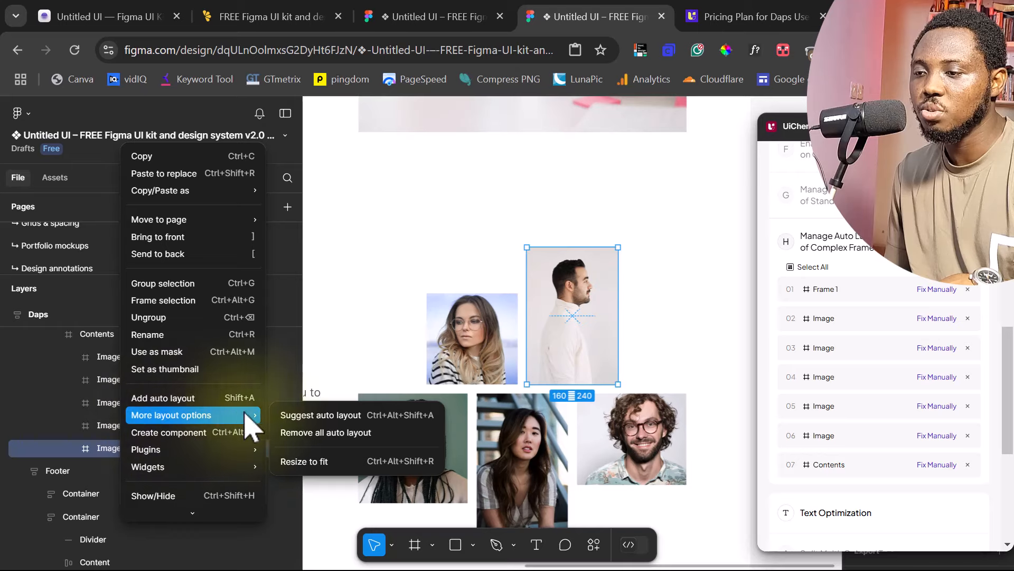
pyautogui.click(304, 416)
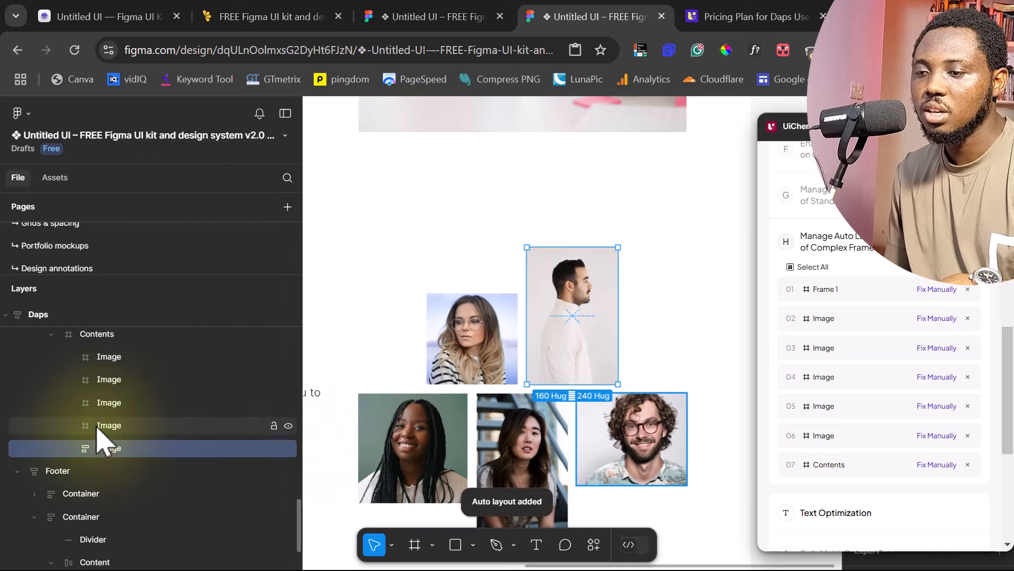
pyautogui.click(125, 427)
pyautogui.rightClick(121, 429)
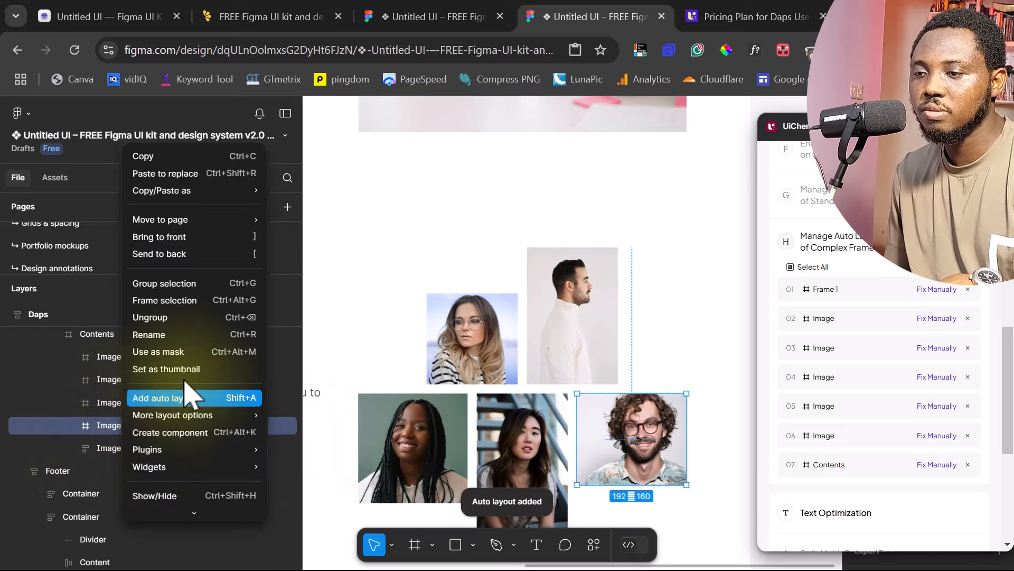
pyautogui.click(312, 415)
# - Apply suggested auto layout to the remaining three Image frames in the Team section's Contents frame
pyautogui.click(134, 403)
pyautogui.rightClick(134, 403)
pyautogui.moveTo(201, 416)
pyautogui.click(327, 415)
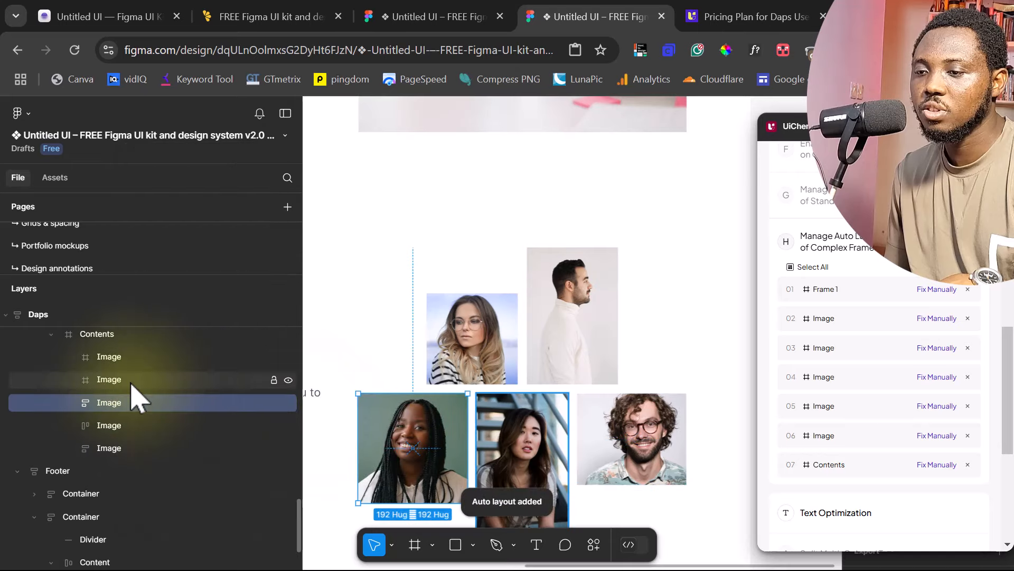
pyautogui.click(132, 379)
pyautogui.rightClick(132, 379)
pyautogui.click(306, 416)
pyautogui.click(117, 356)
pyautogui.rightClick(116, 357)
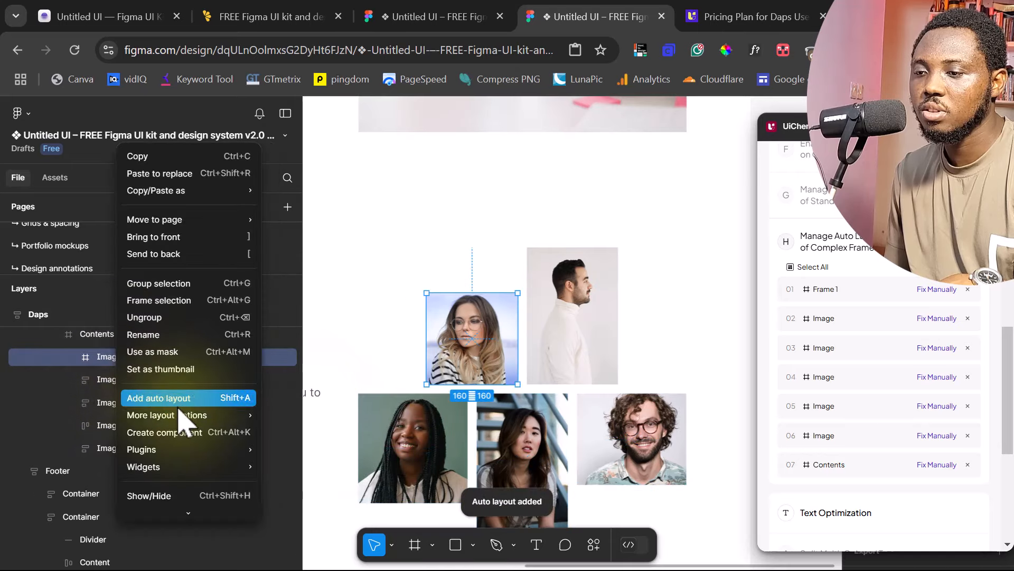
pyautogui.click(299, 415)
# - Apply suggested auto layout to the Team section's Contents frame and dismiss the flagged entries for complex frames
pyautogui.scroll(3, 175, 428)
pyautogui.scroll(-4, 174, 428)
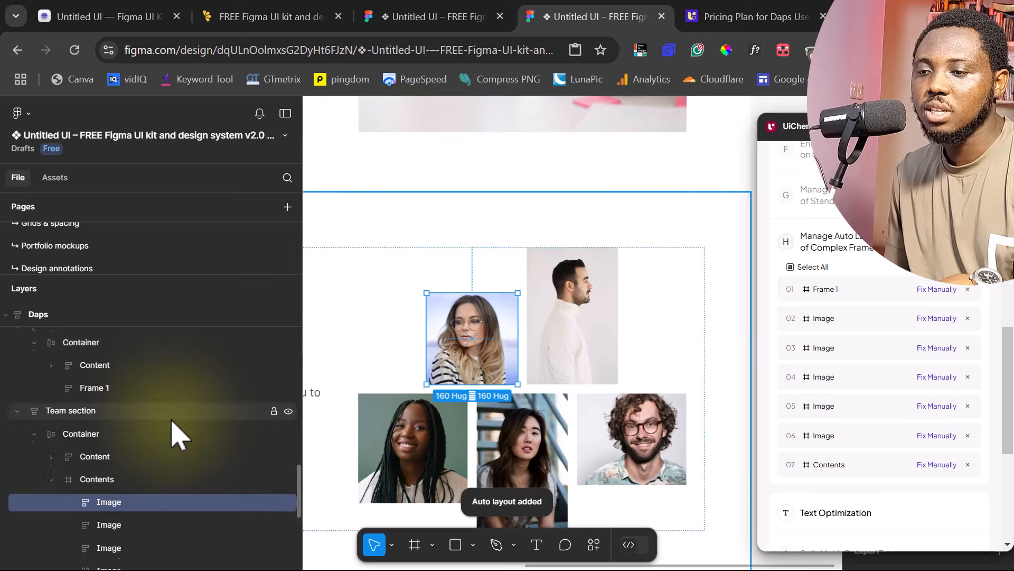
pyautogui.click(95, 414)
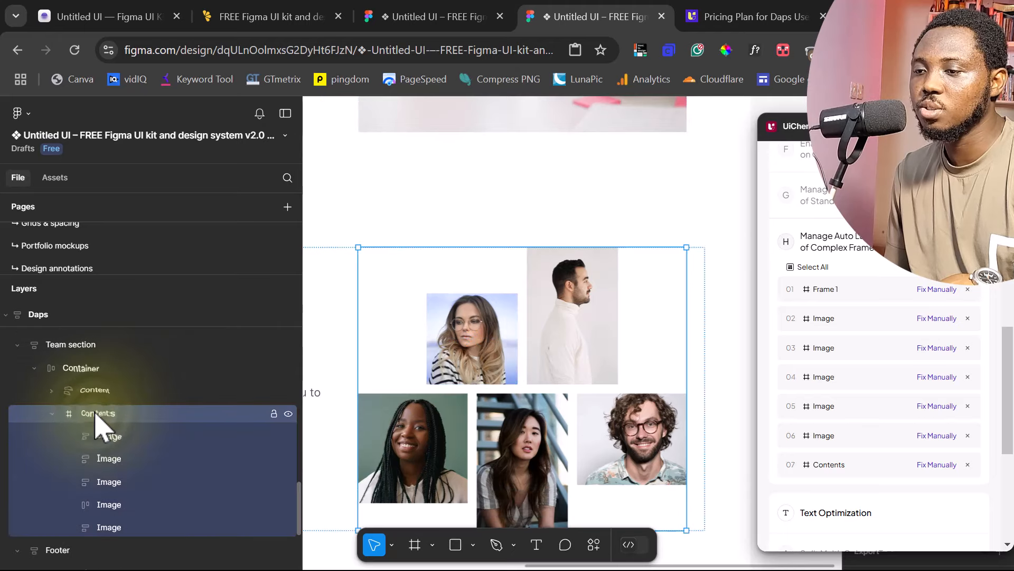
pyautogui.rightClick(96, 415)
pyautogui.moveTo(198, 416)
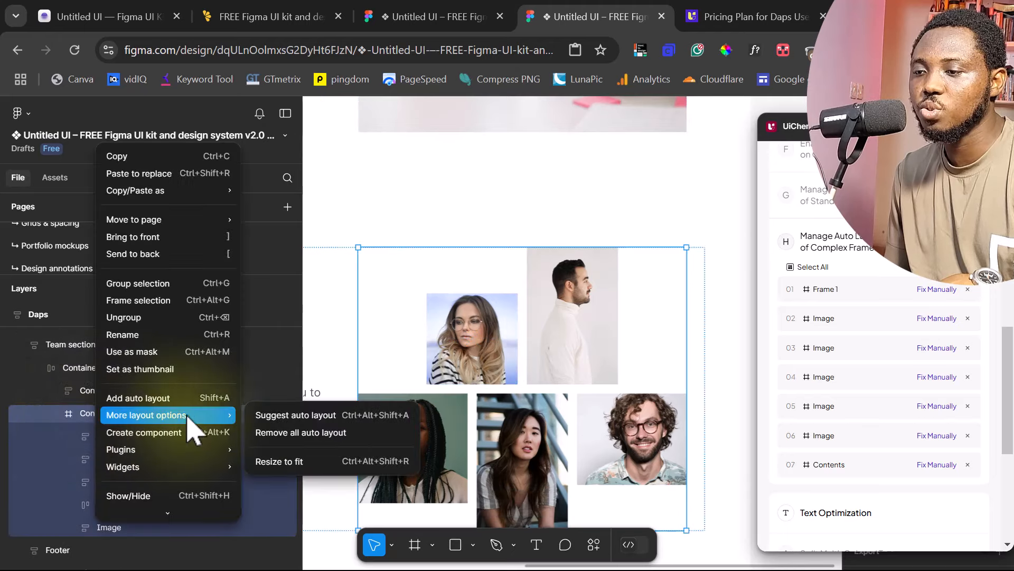
pyautogui.click(284, 416)
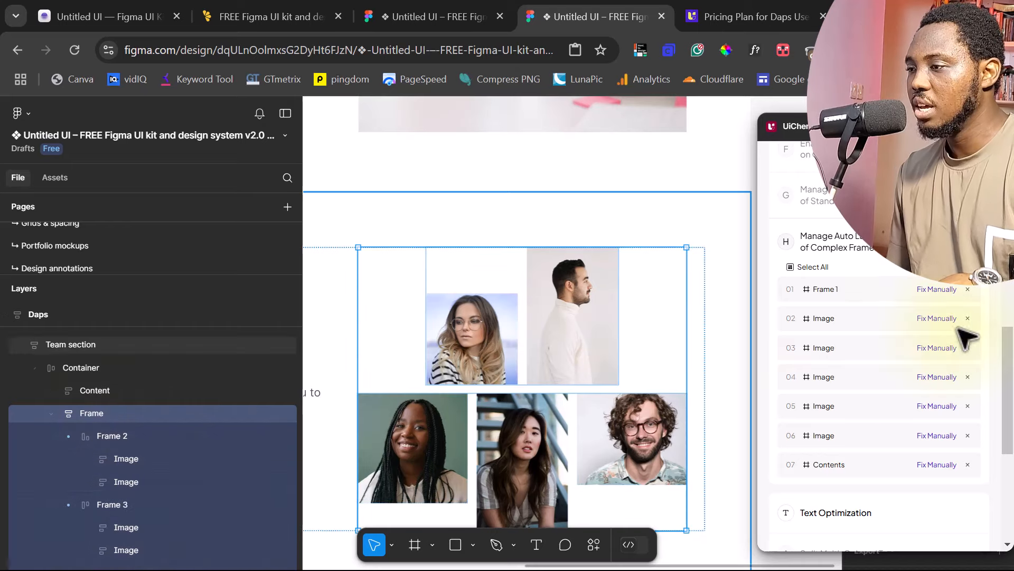
pyautogui.click(967, 289)
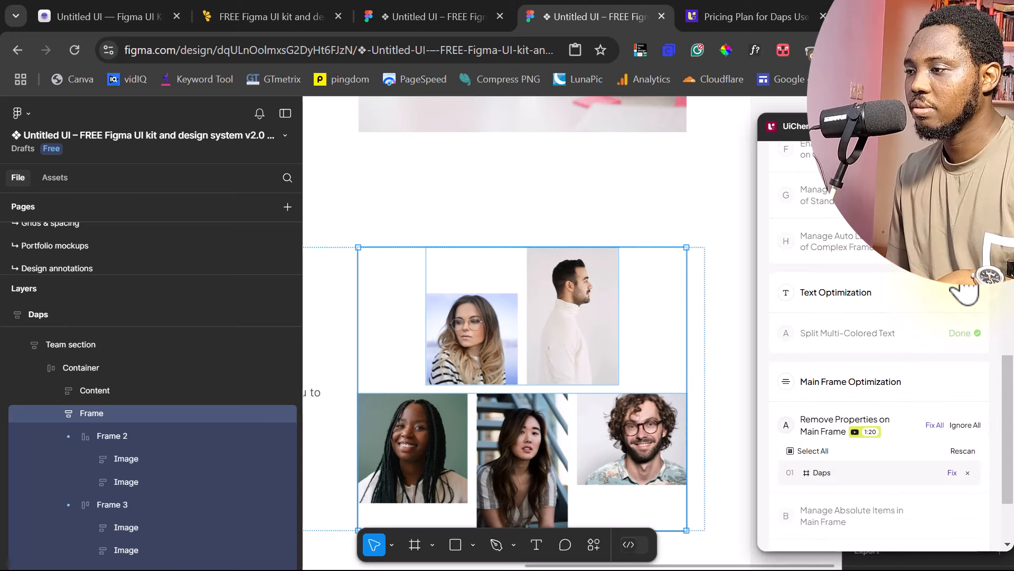
# - Fix the flagged properties on the Daps main frame and save the optimizations, returning to the conversion options
pyautogui.scroll(-2, 930, 354)
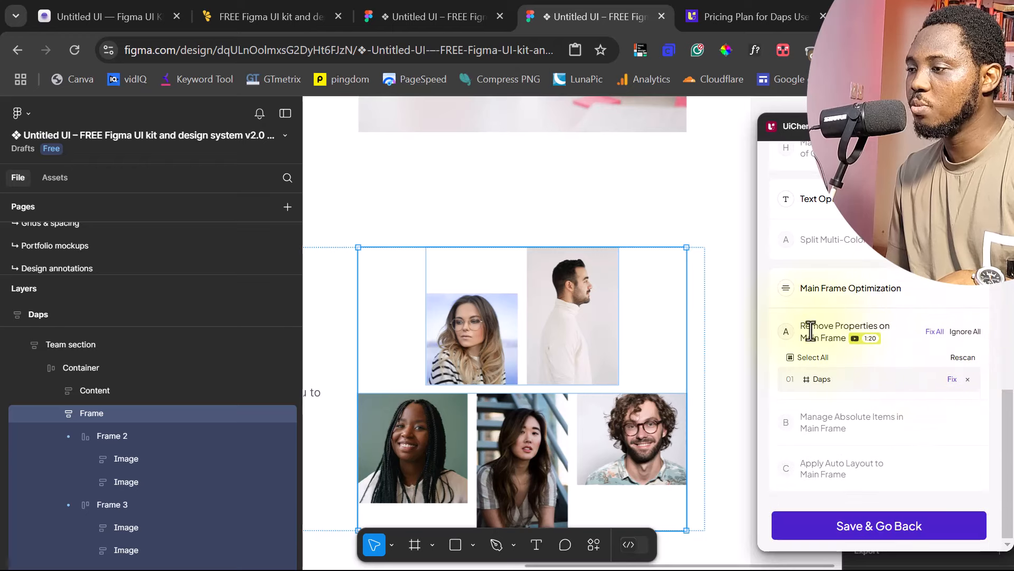
pyautogui.click(953, 379)
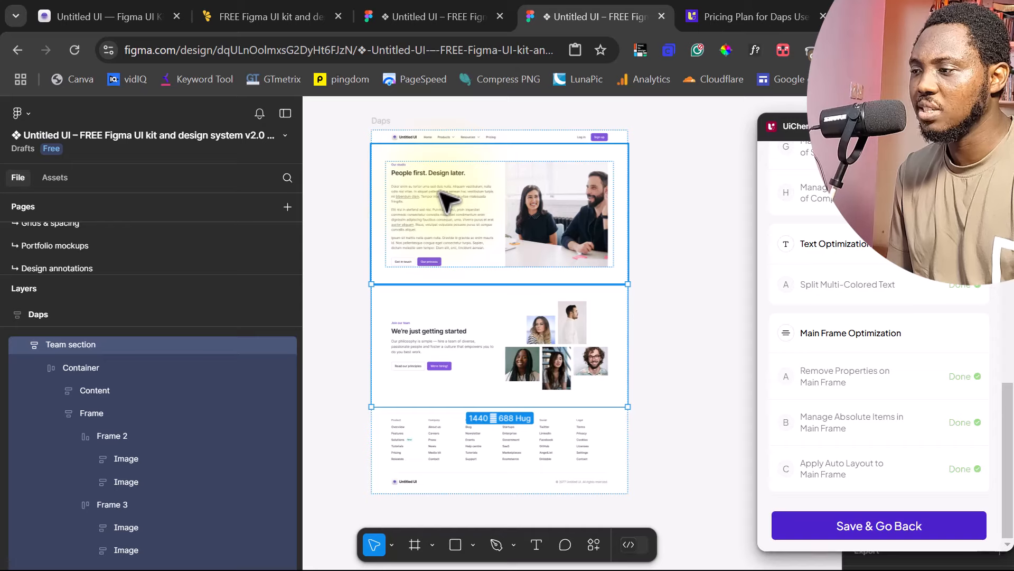
pyautogui.click(875, 529)
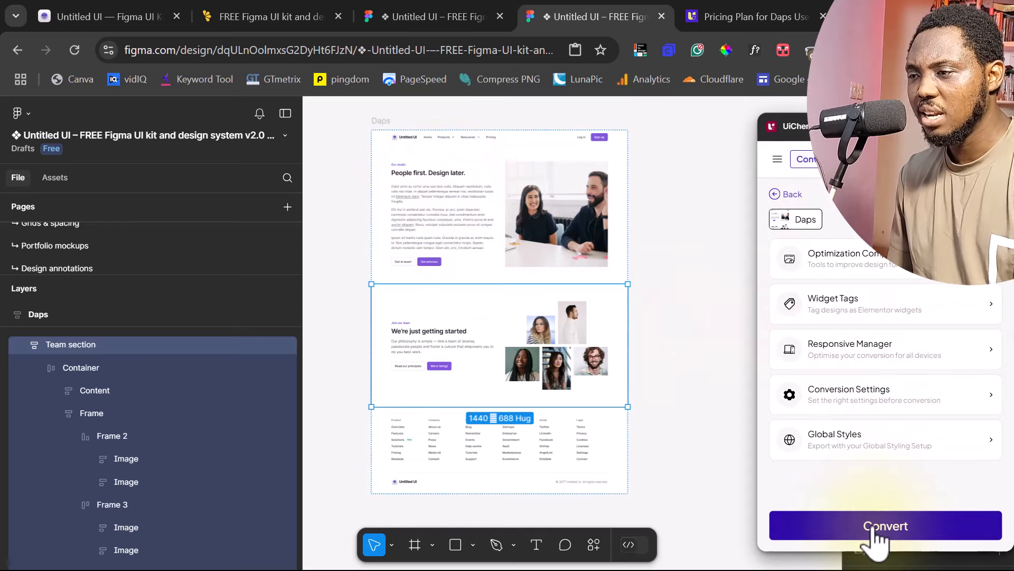
# - Tag the header's Sign up button frame as an Elementor Button widget with # as its link and save the tag
pyautogui.click(845, 305)
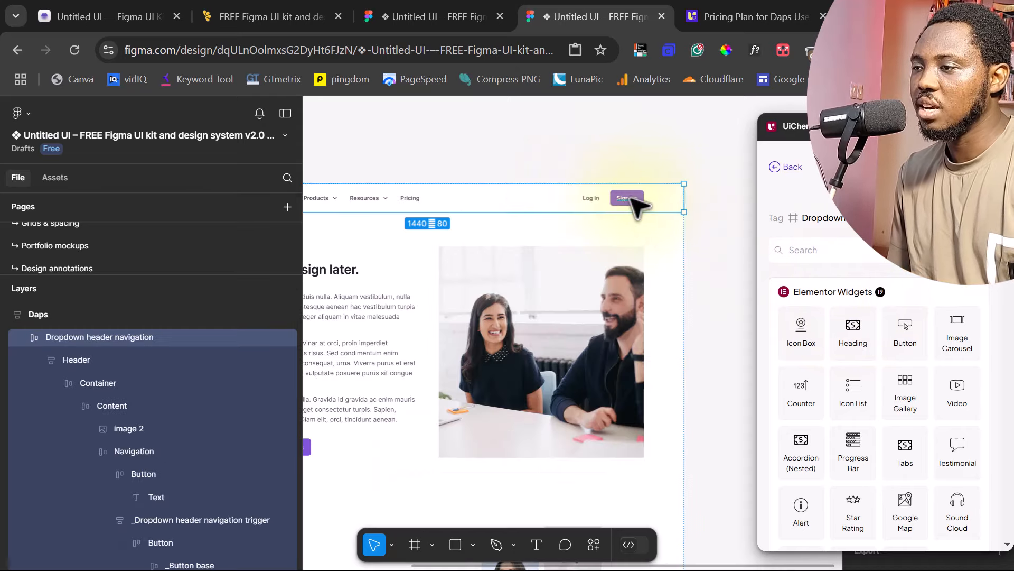
pyautogui.doubleClick(629, 200)
pyautogui.doubleClick(627, 200)
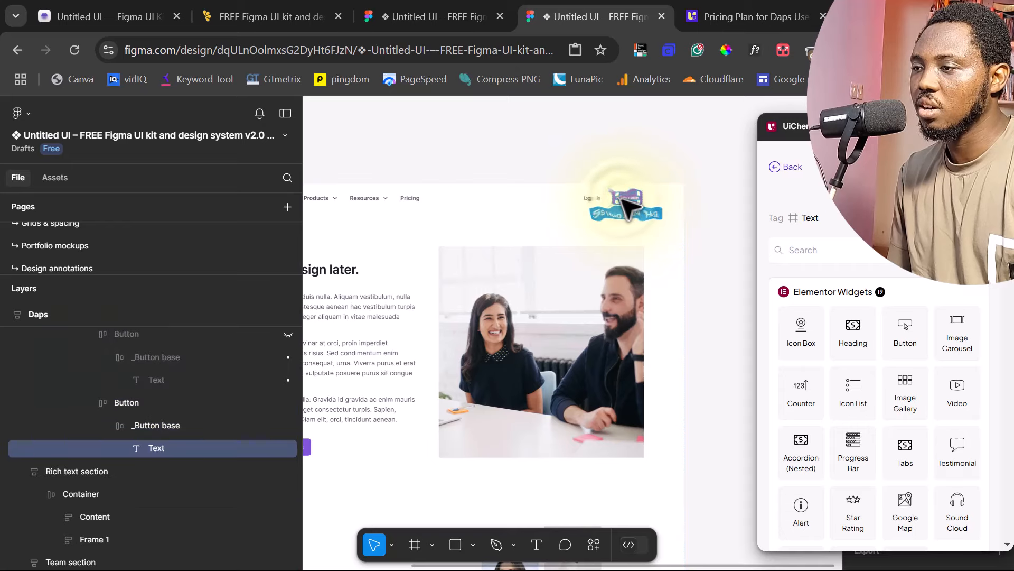
pyautogui.click(125, 408)
pyautogui.scroll(2, 133, 465)
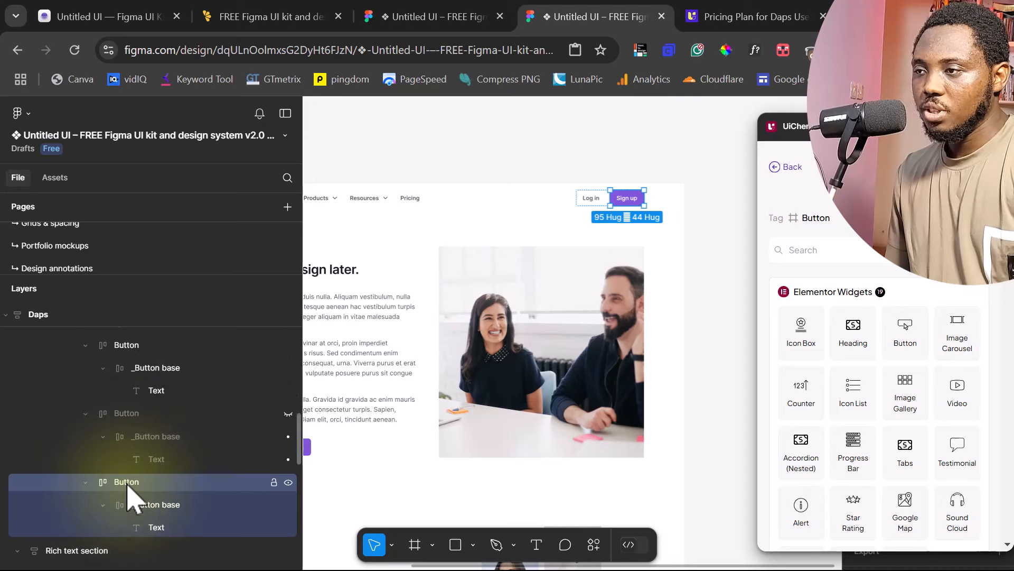
pyautogui.click(905, 326)
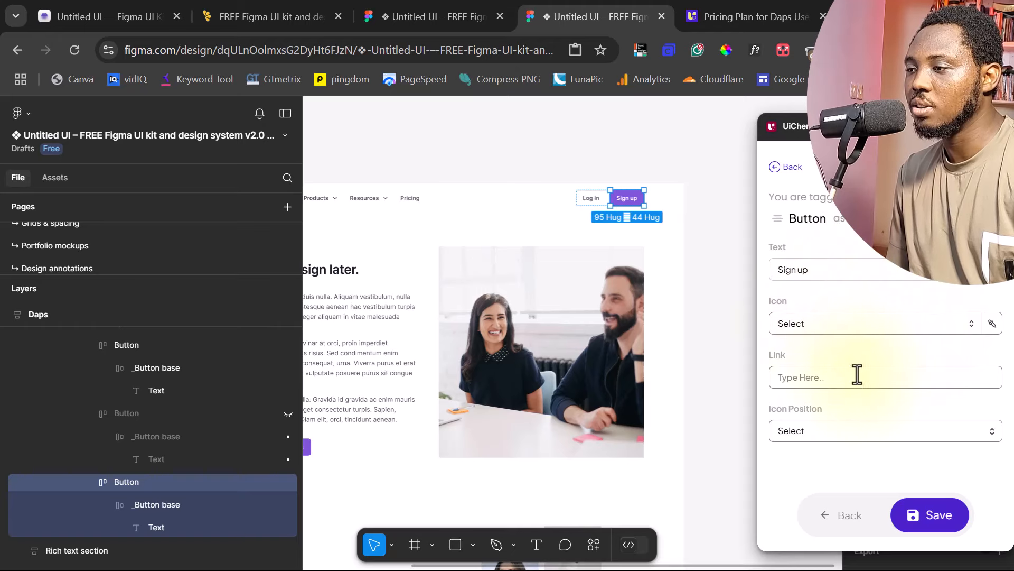
pyautogui.click(808, 376)
pyautogui.write('#')
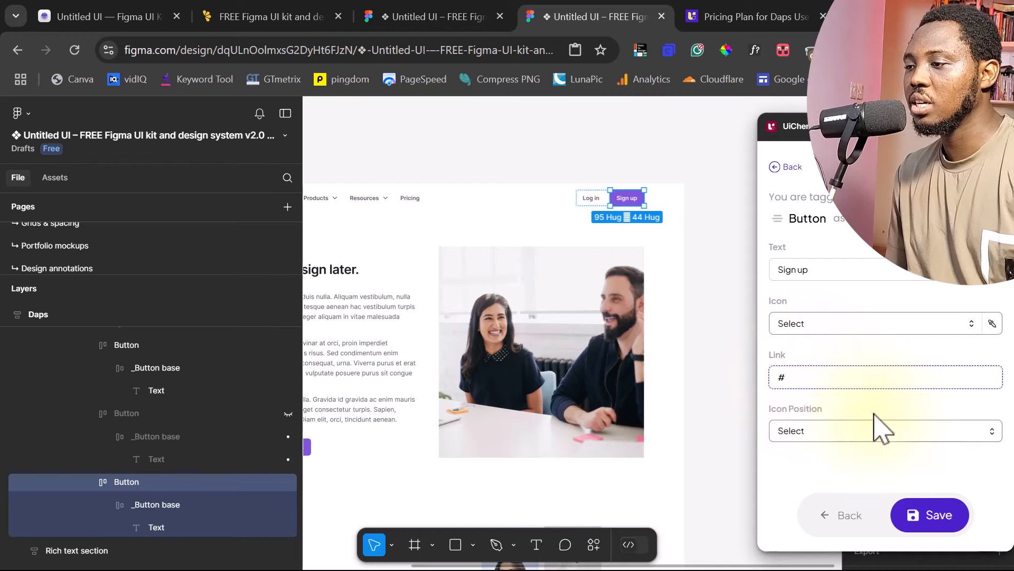
pyautogui.click(934, 515)
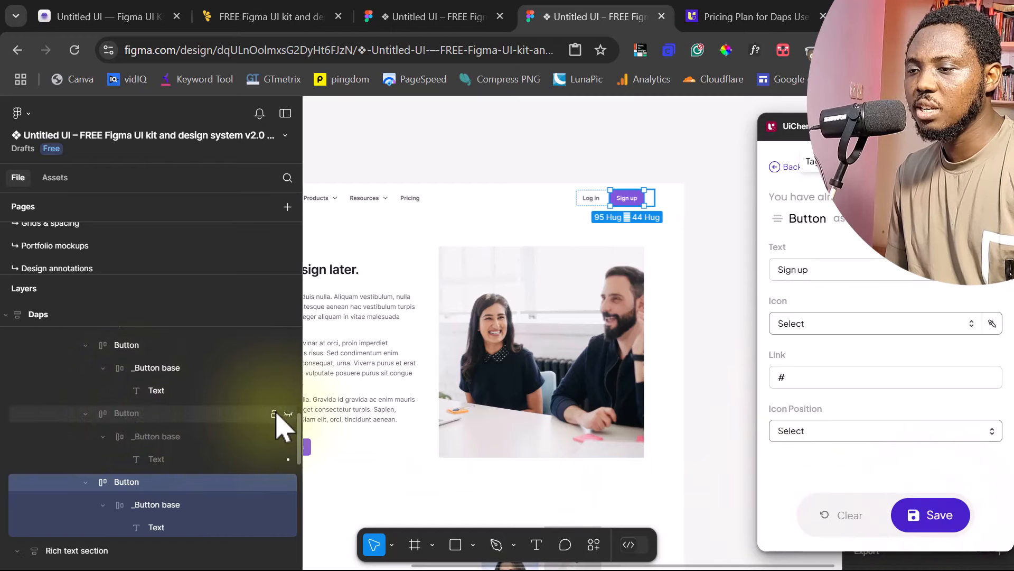
# - Tag the Log in button frame in the header's navigation actions as a Button widget with link # and save it
pyautogui.click(289, 413)
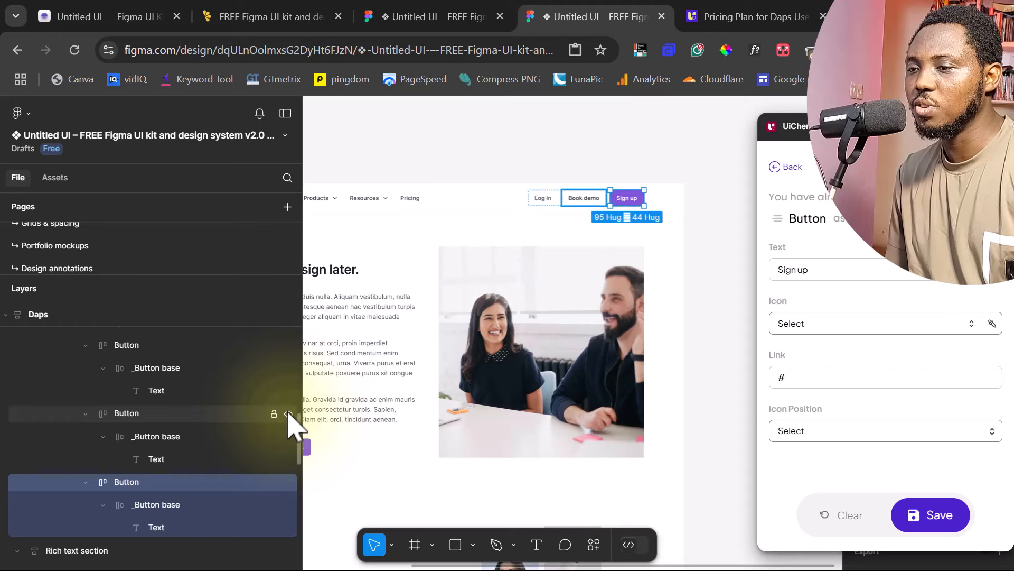
pyautogui.click(289, 414)
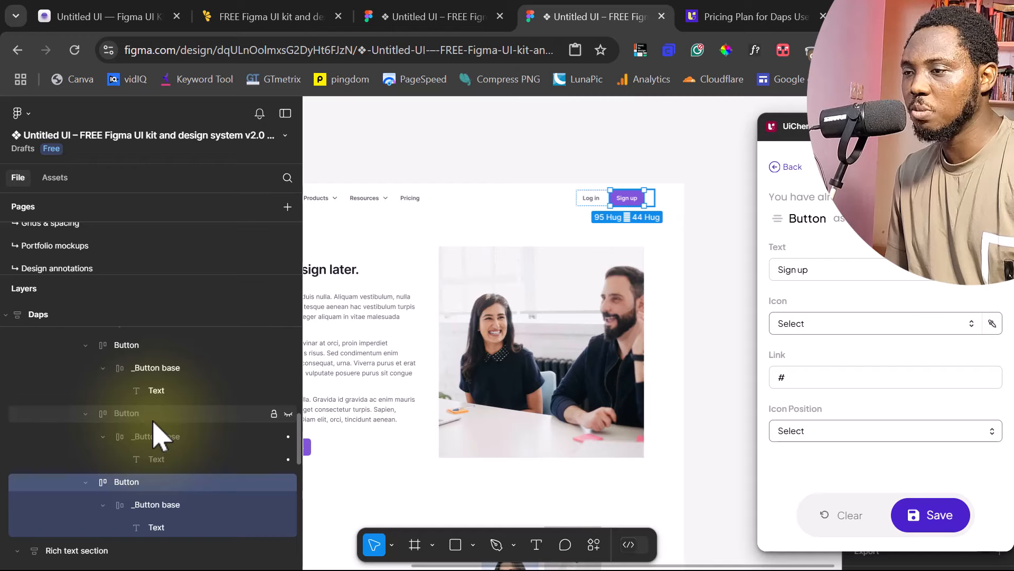
pyautogui.scroll(3, 153, 423)
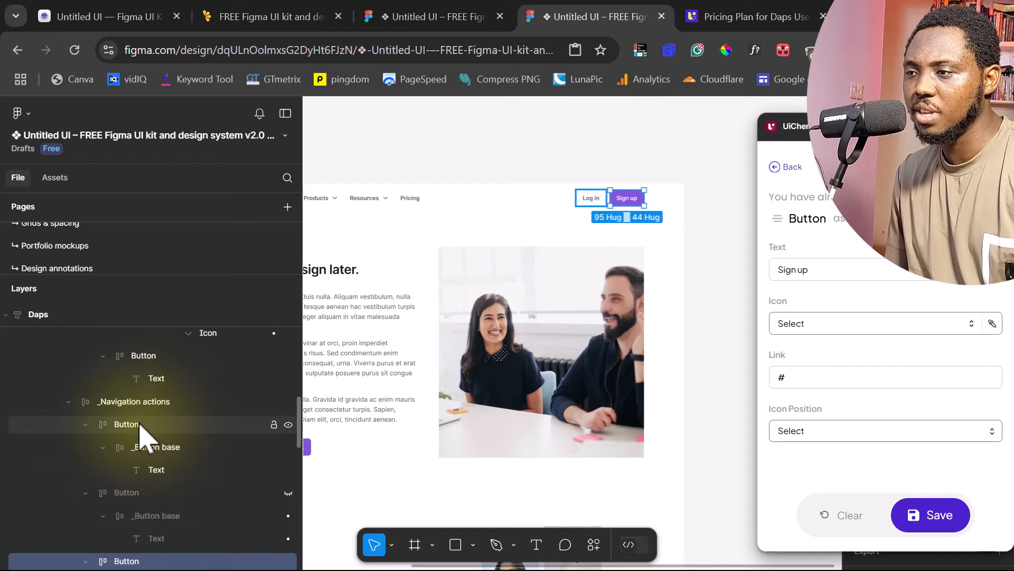
pyautogui.click(140, 426)
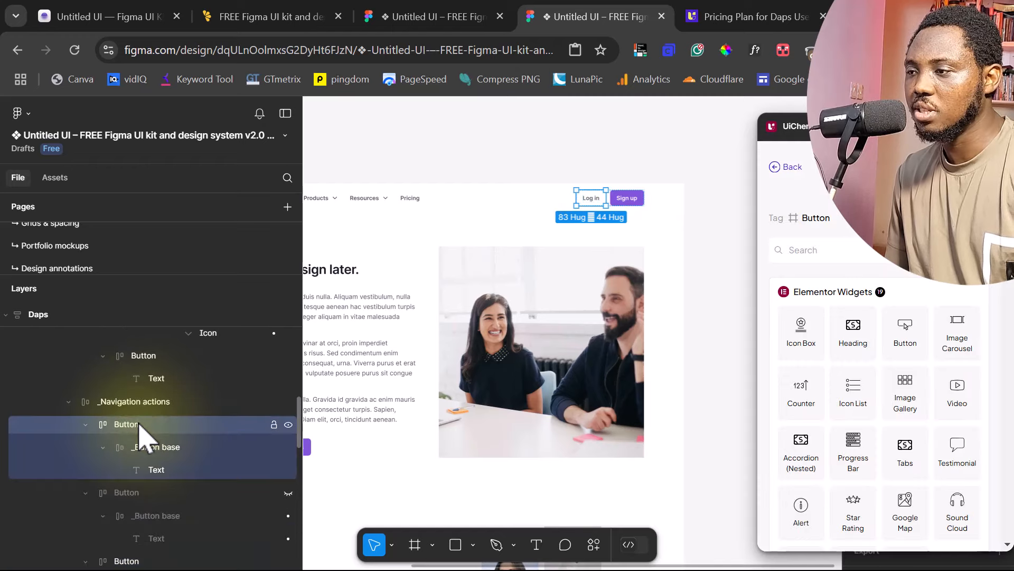
pyautogui.click(907, 341)
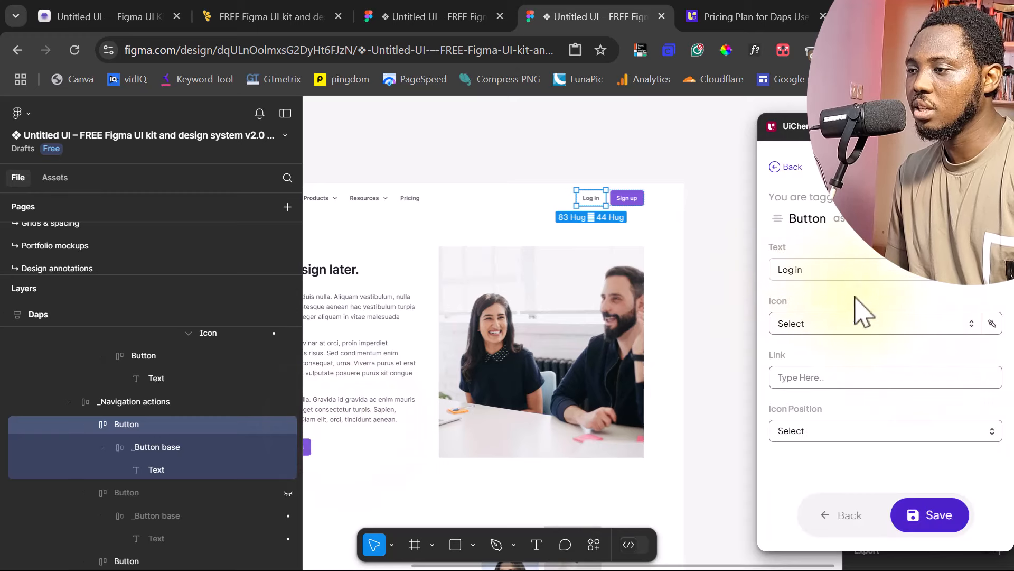
pyautogui.click(804, 378)
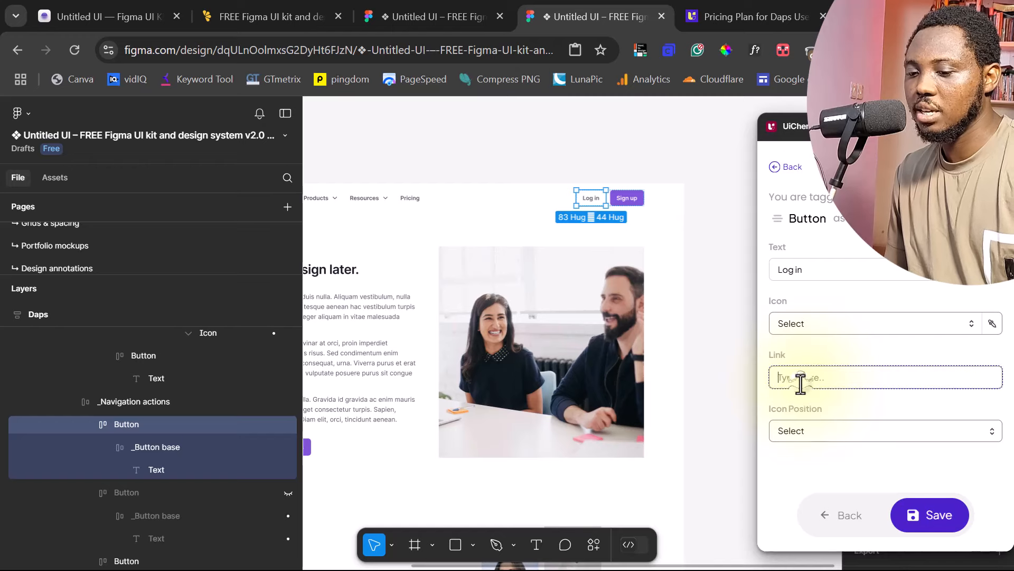
pyautogui.write('#')
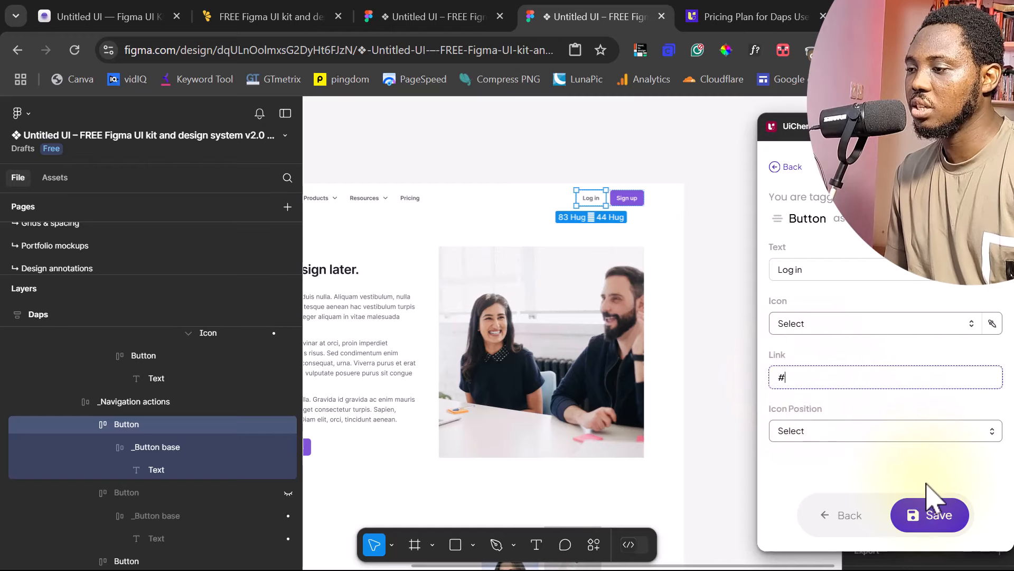
pyautogui.click(930, 515)
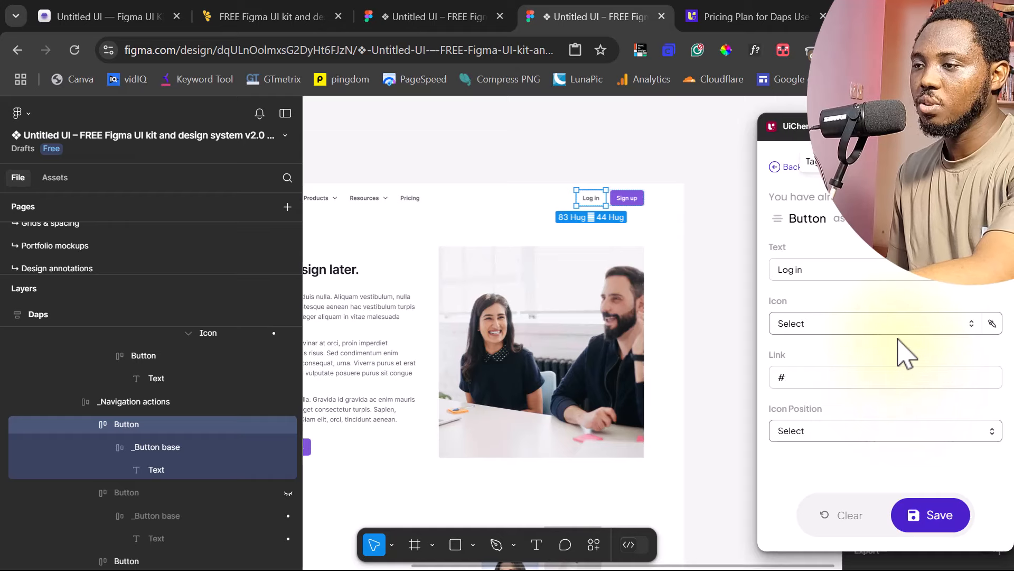
# - Tag the Our process button frame in the Rich text section as a Button widget, link it to # and save
pyautogui.click(433, 448)
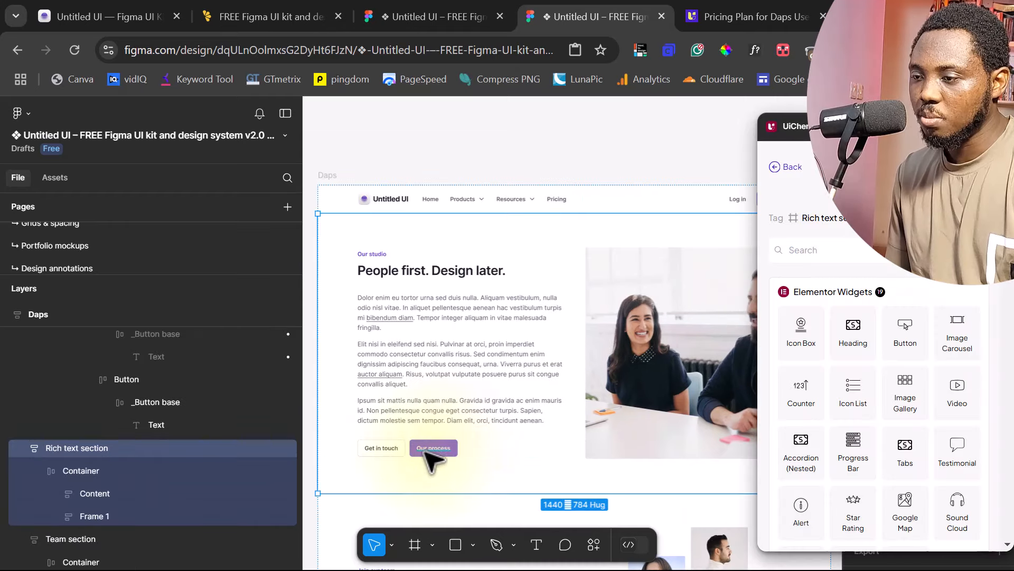
pyautogui.doubleClick(433, 449)
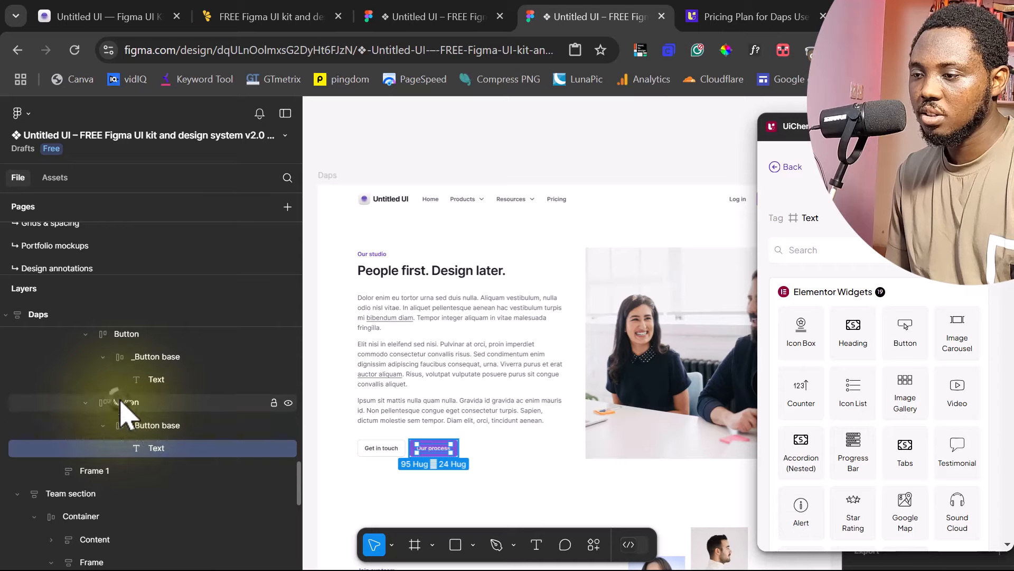
pyautogui.click(121, 401)
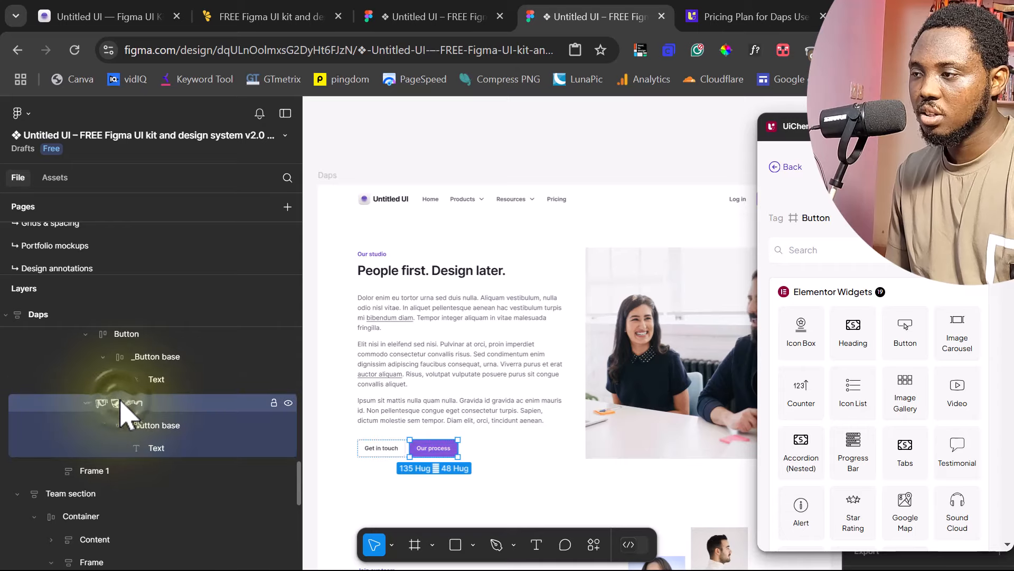
pyautogui.click(905, 338)
pyautogui.click(819, 377)
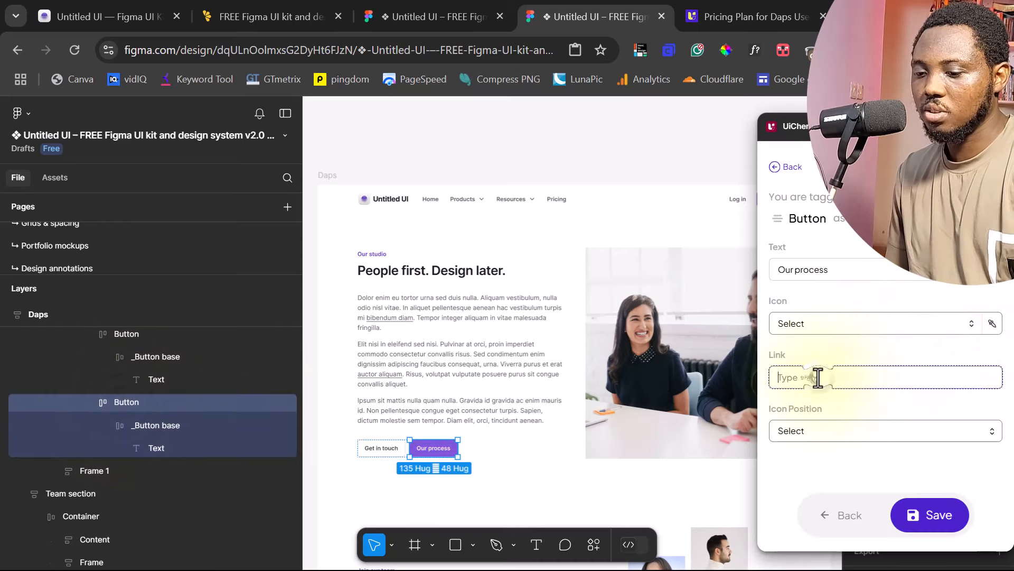
pyautogui.write('#')
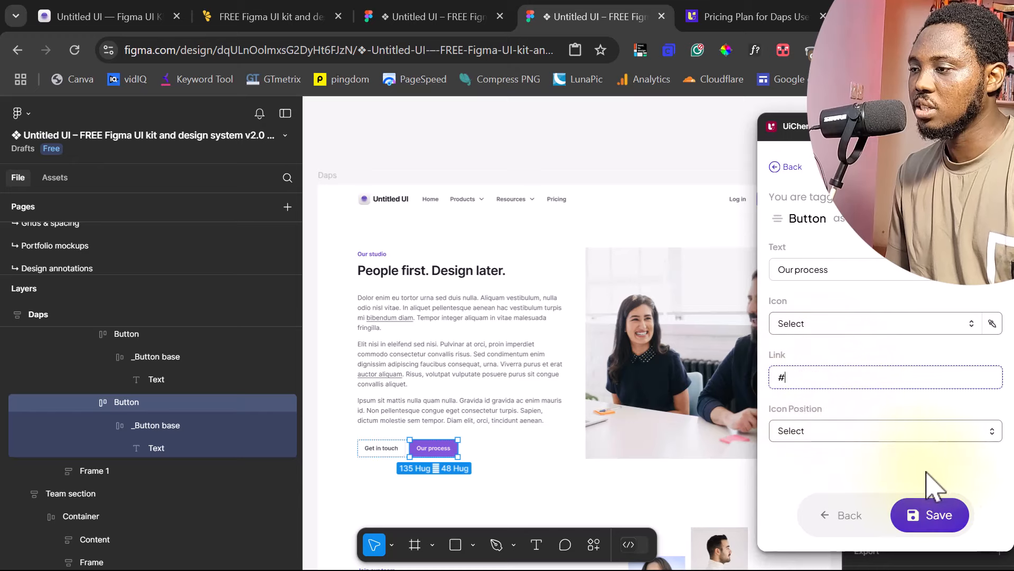
pyautogui.click(933, 517)
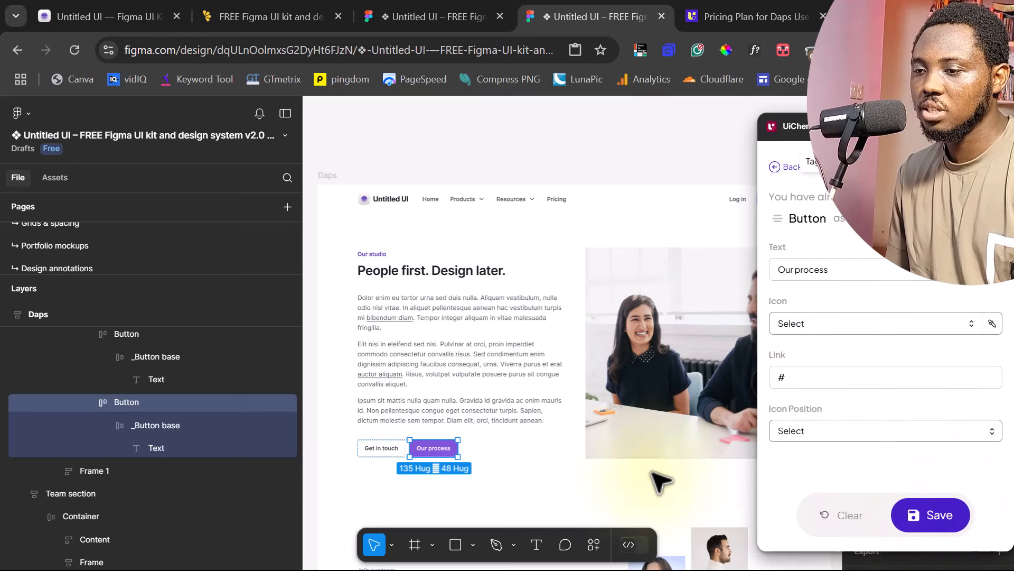
# - Tag the Get in touch button frame beside Our process as a Button widget with link # and save the tag
pyautogui.click(124, 333)
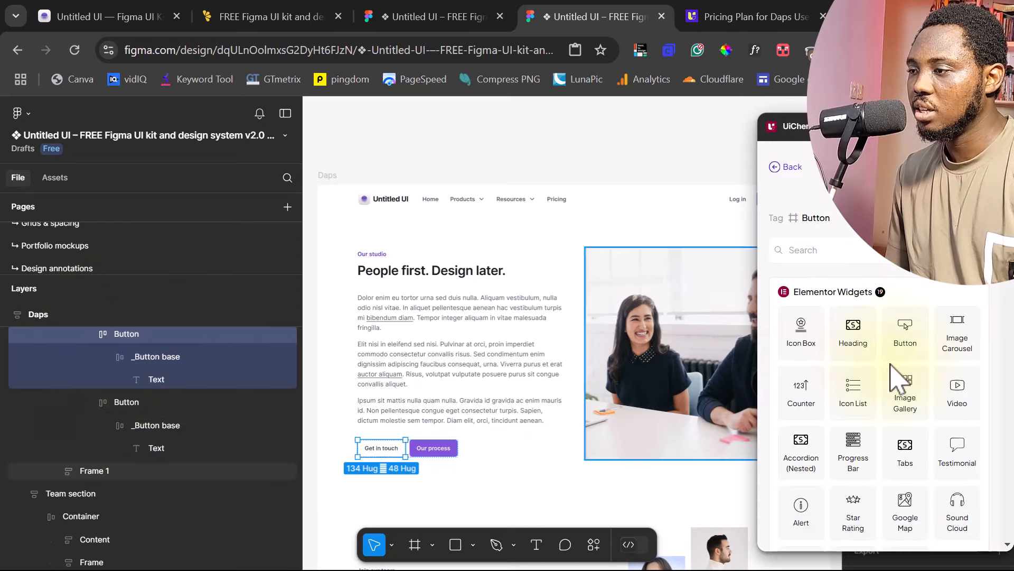
pyautogui.click(910, 338)
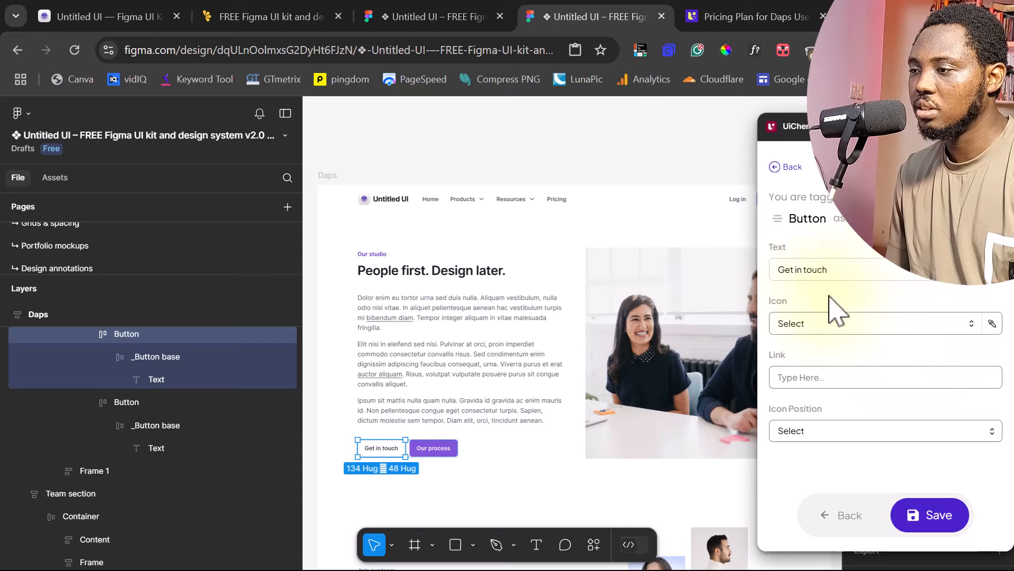
pyautogui.click(794, 378)
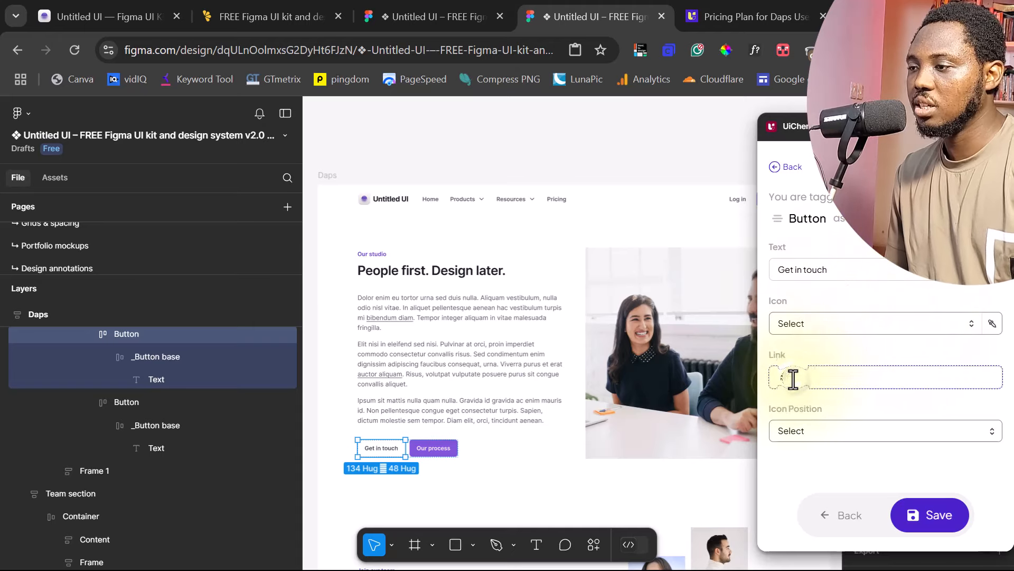
pyautogui.write('#')
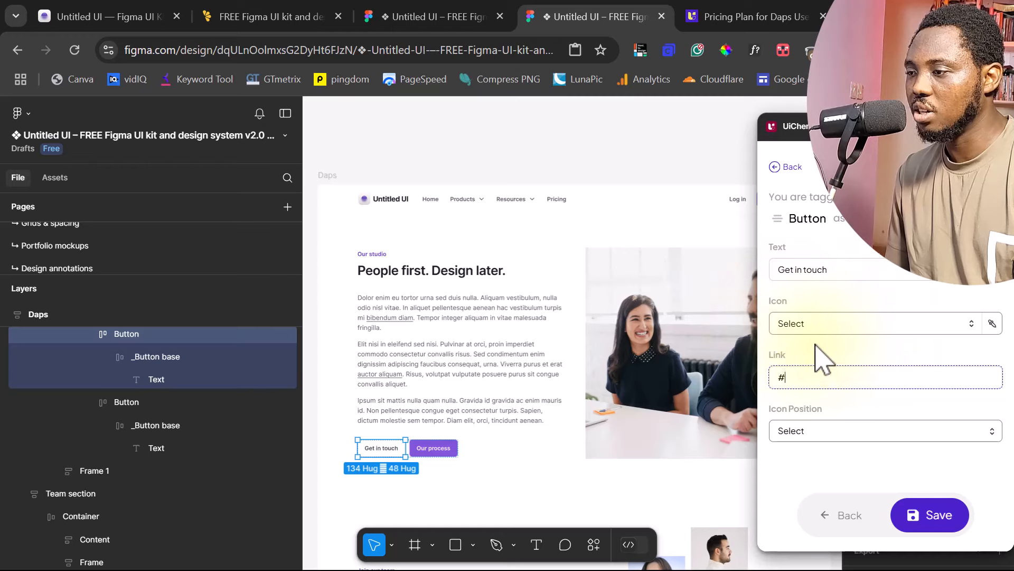
pyautogui.click(934, 517)
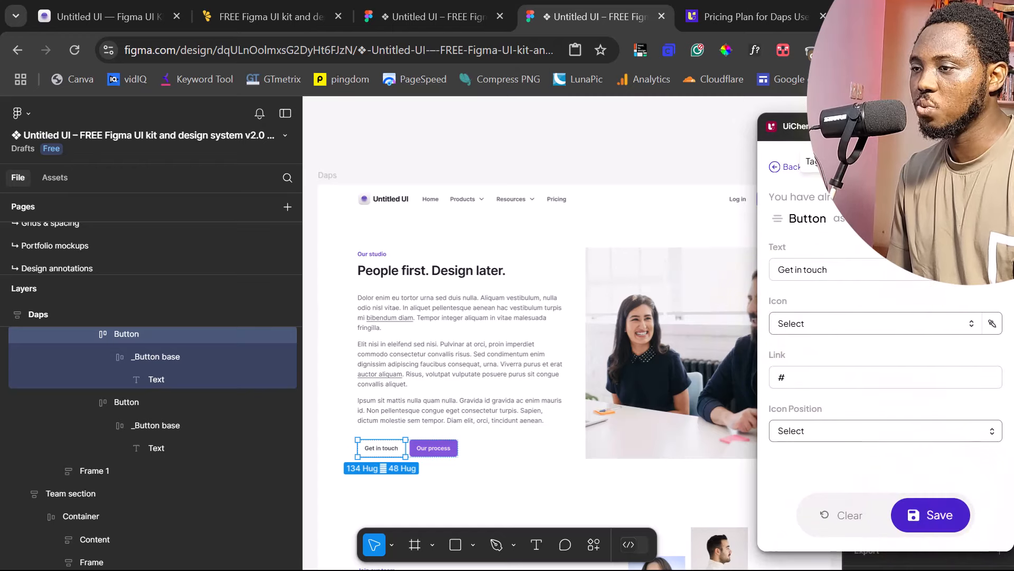
# - Make the Get in touch button's white fill visible and set its opacity to 0%
pyautogui.moveTo(861, 117); pyautogui.dragTo(645, 209)
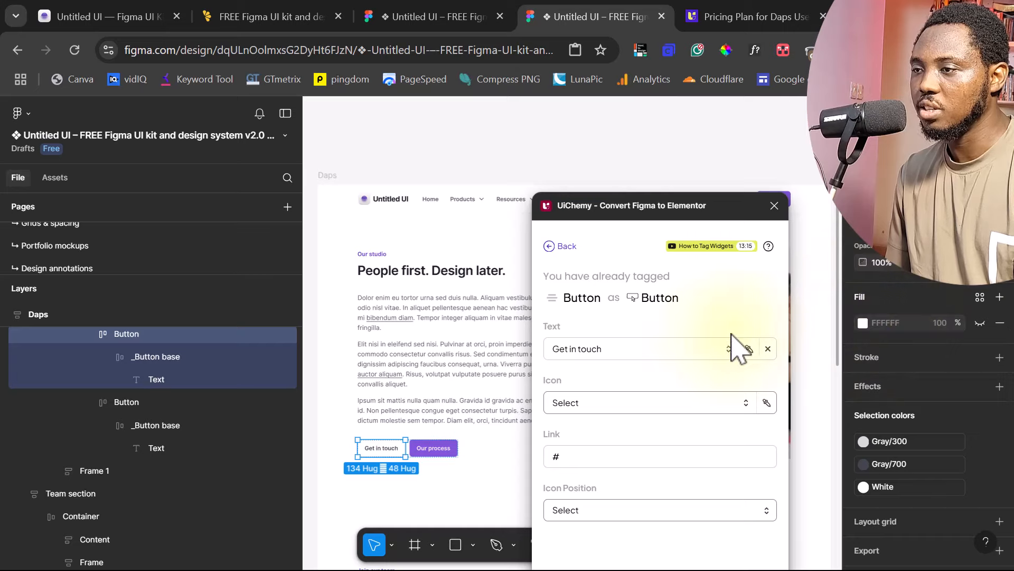
pyautogui.moveTo(646, 205); pyautogui.dragTo(661, 298)
pyautogui.click(940, 426)
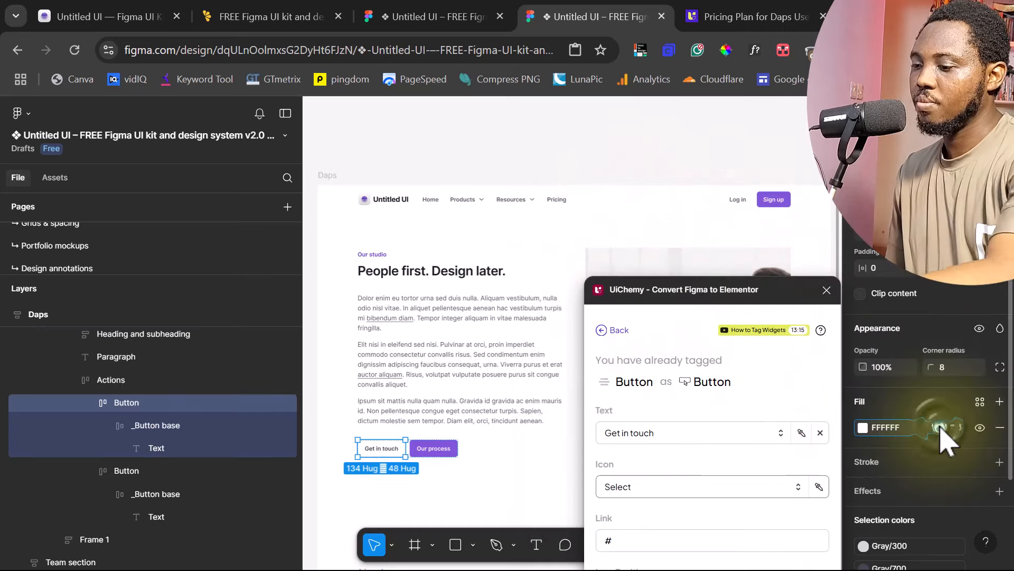
pyautogui.write('0')
pyautogui.press('Return')
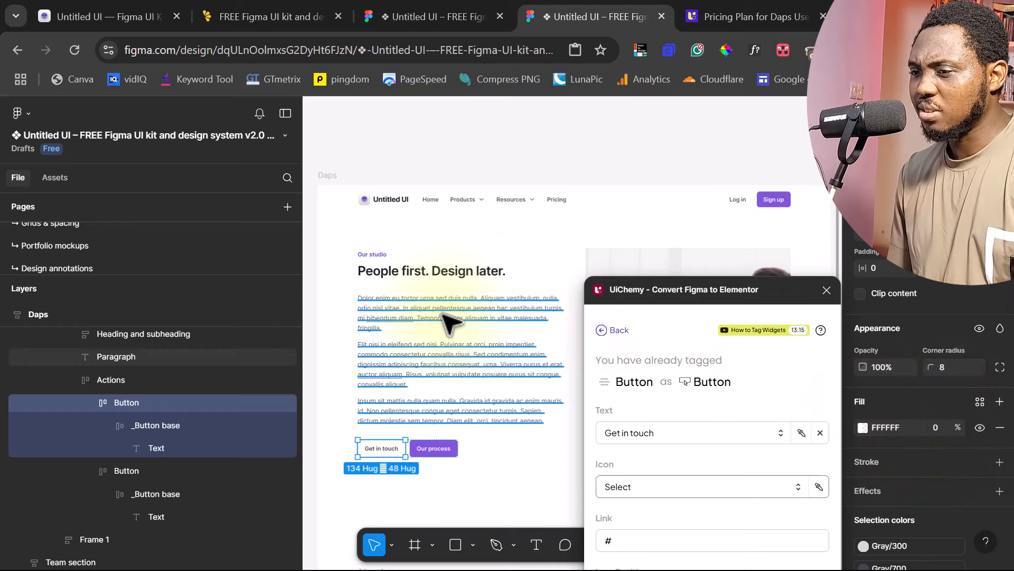
pyautogui.moveTo(680, 292); pyautogui.dragTo(801, 202)
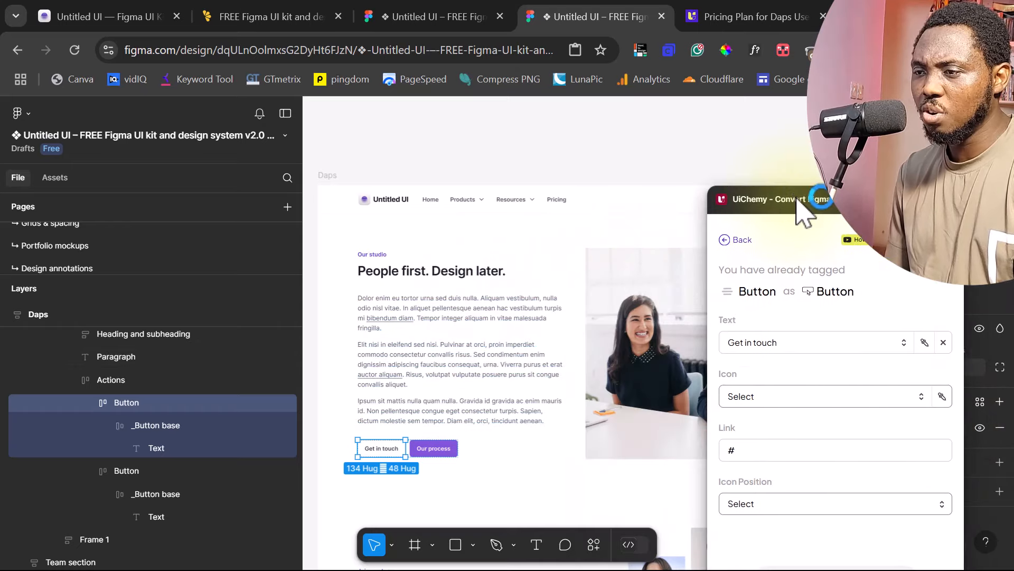
# - Tag the Read our principles button frame in the Join our team section as a Button widget with link # and save it
pyautogui.click(392, 272)
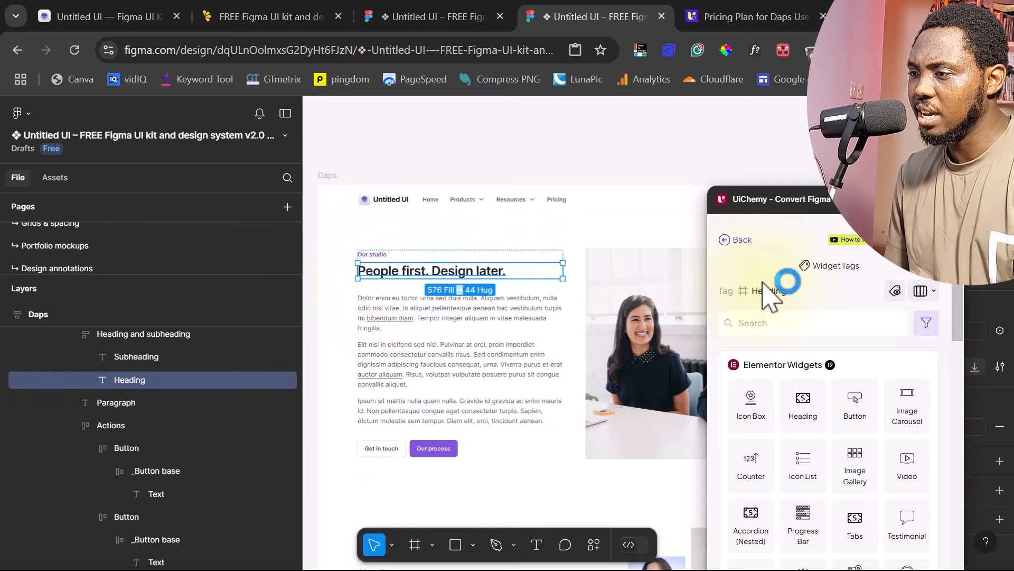
pyautogui.scroll(-3, 449, 287)
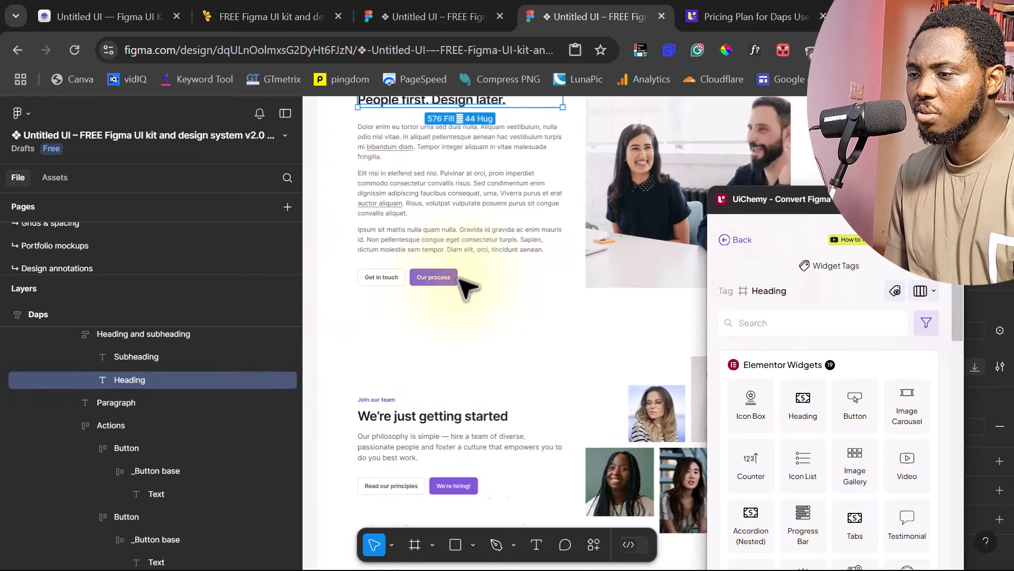
pyautogui.scroll(-2, 475, 286)
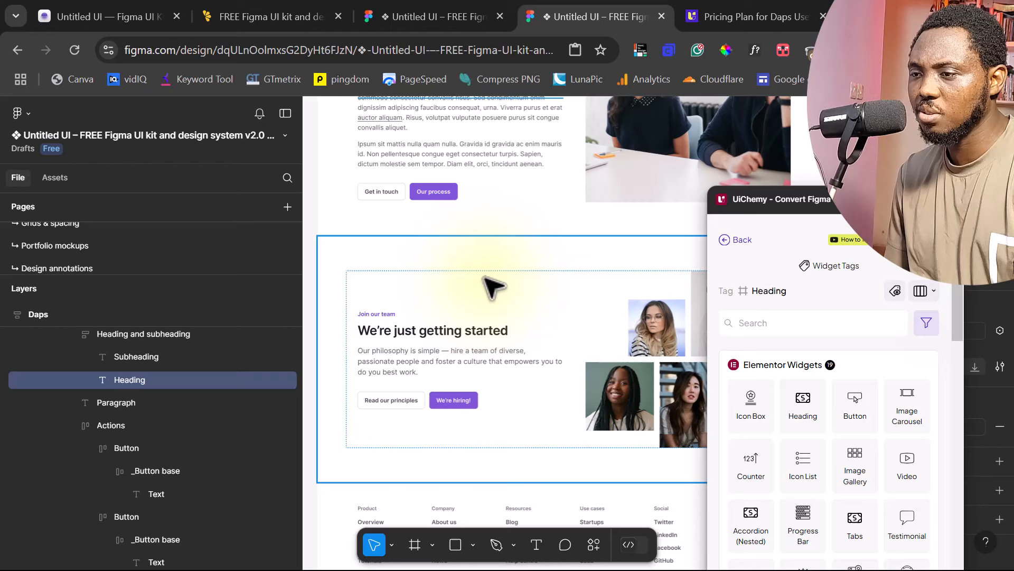
pyautogui.click(397, 405)
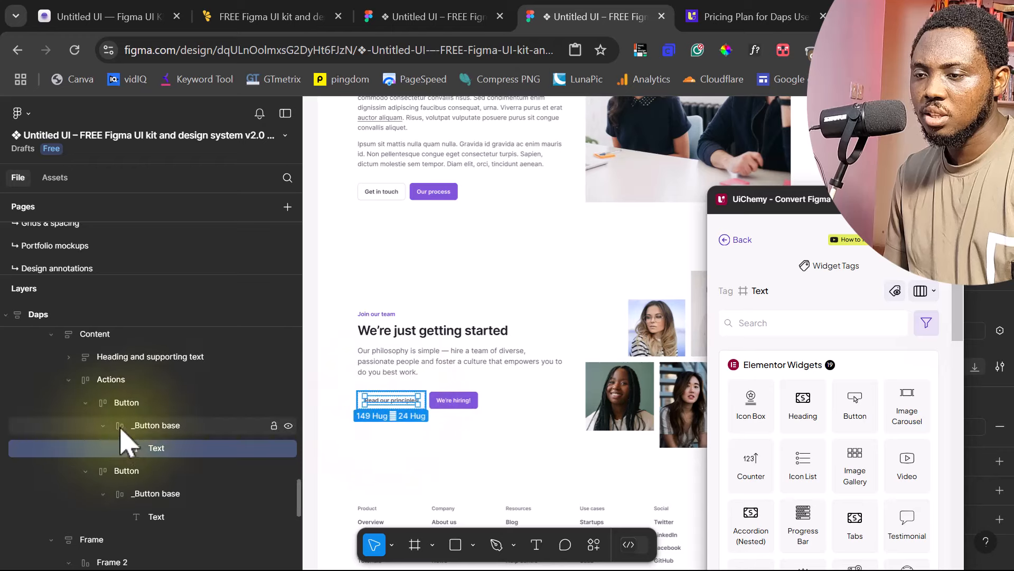
pyautogui.click(116, 402)
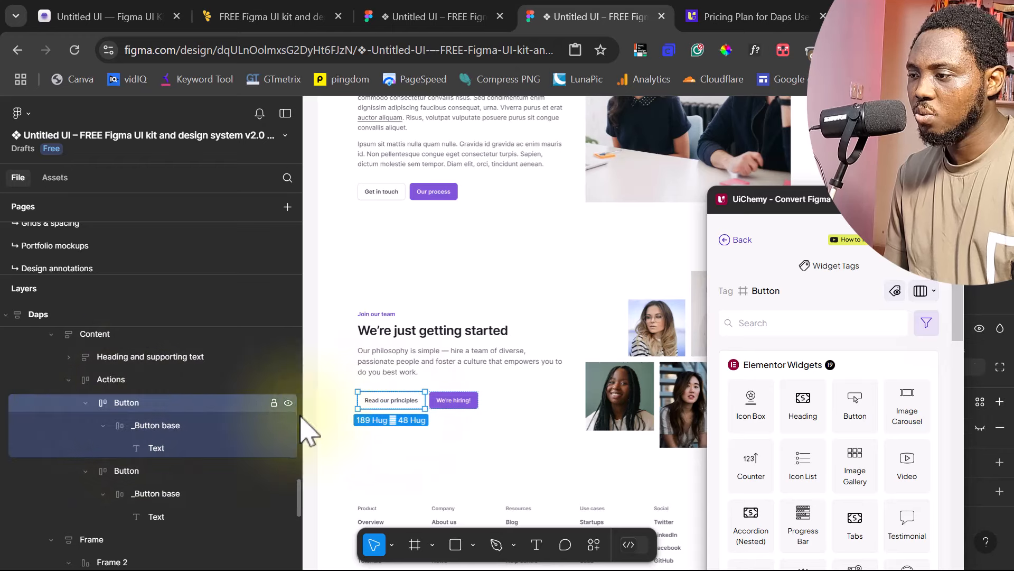
pyautogui.click(861, 411)
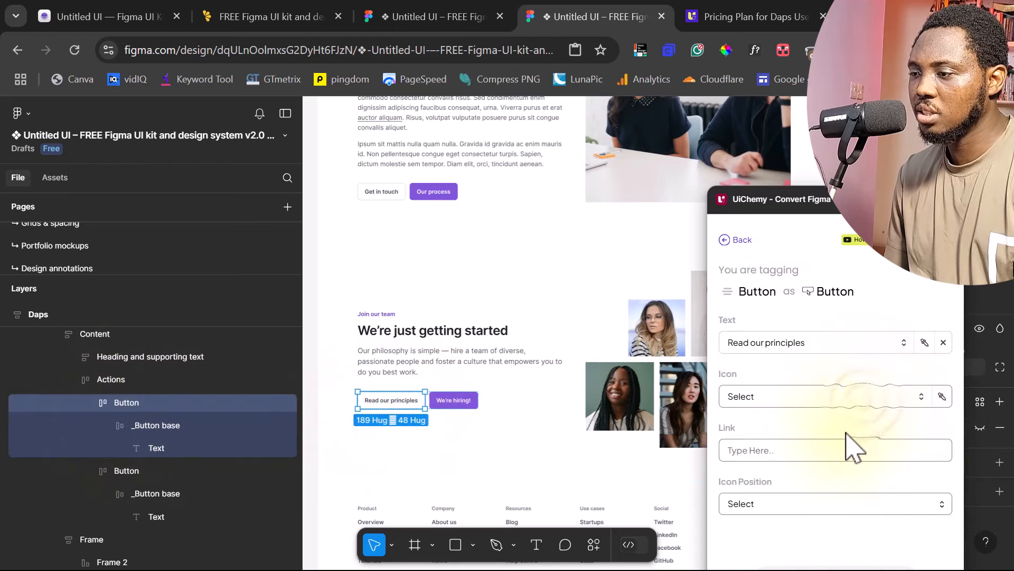
pyautogui.click(765, 451)
pyautogui.write('#')
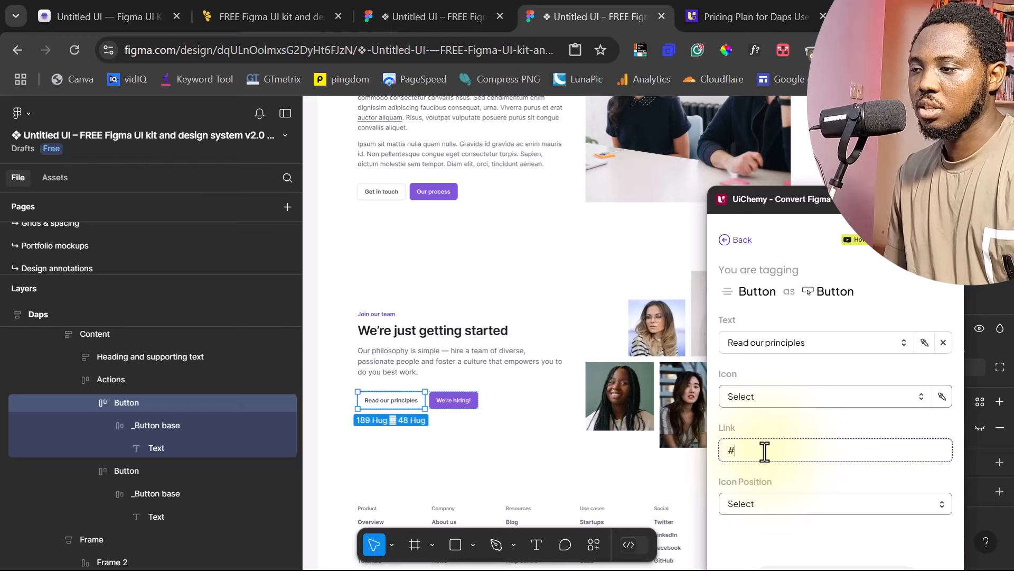
pyautogui.moveTo(800, 205); pyautogui.dragTo(798, 135)
pyautogui.click(876, 519)
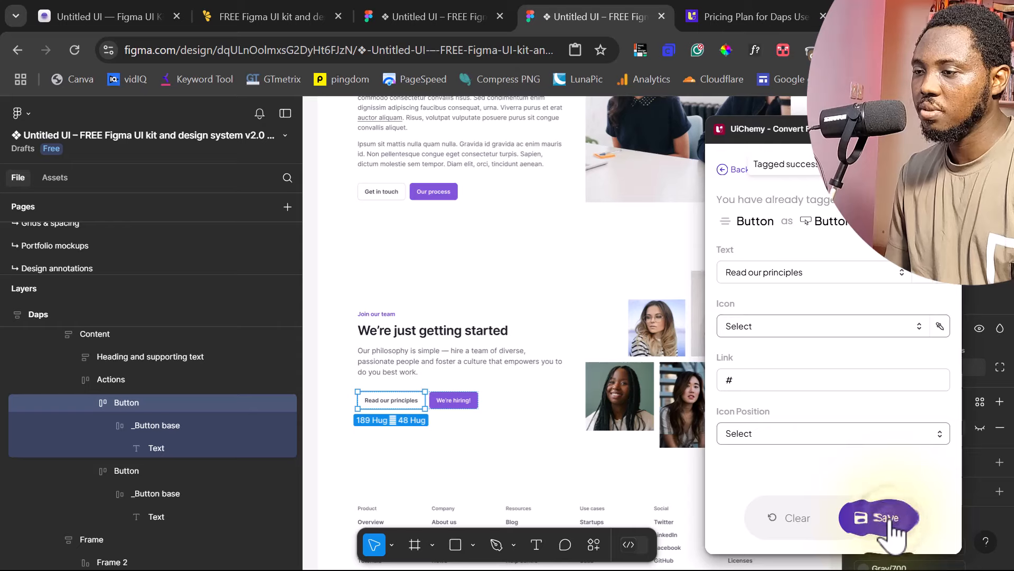
# - Tag the We're hiring! button frame beside Read our principles as a Button widget, link it to # and save
pyautogui.click(126, 471)
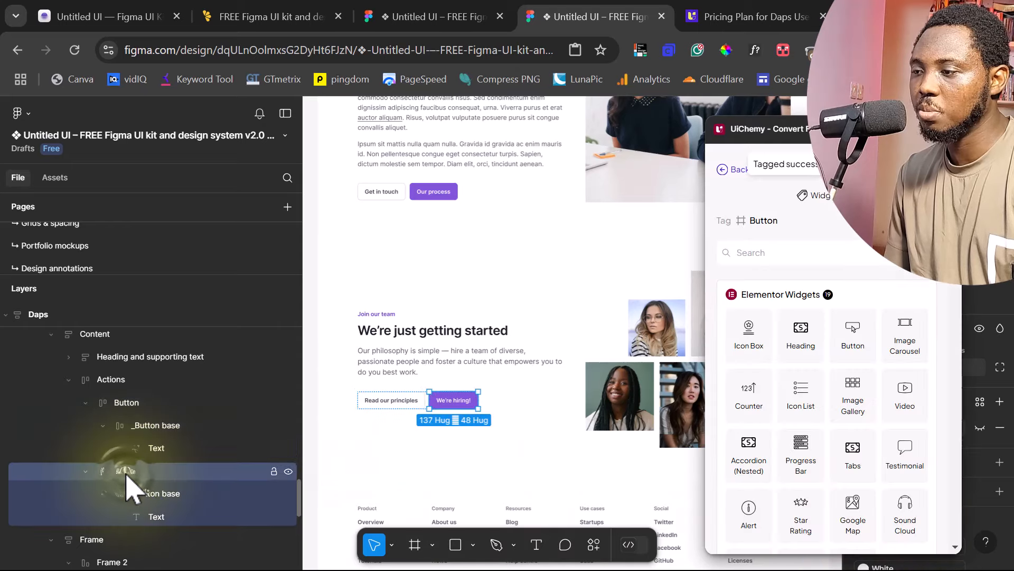
pyautogui.click(853, 335)
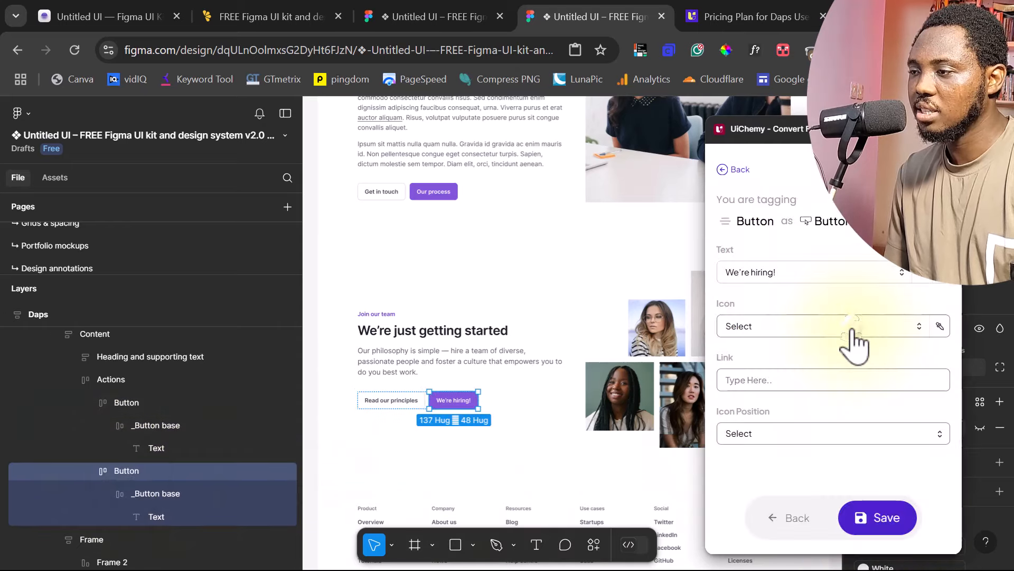
pyautogui.click(747, 379)
pyautogui.write('#')
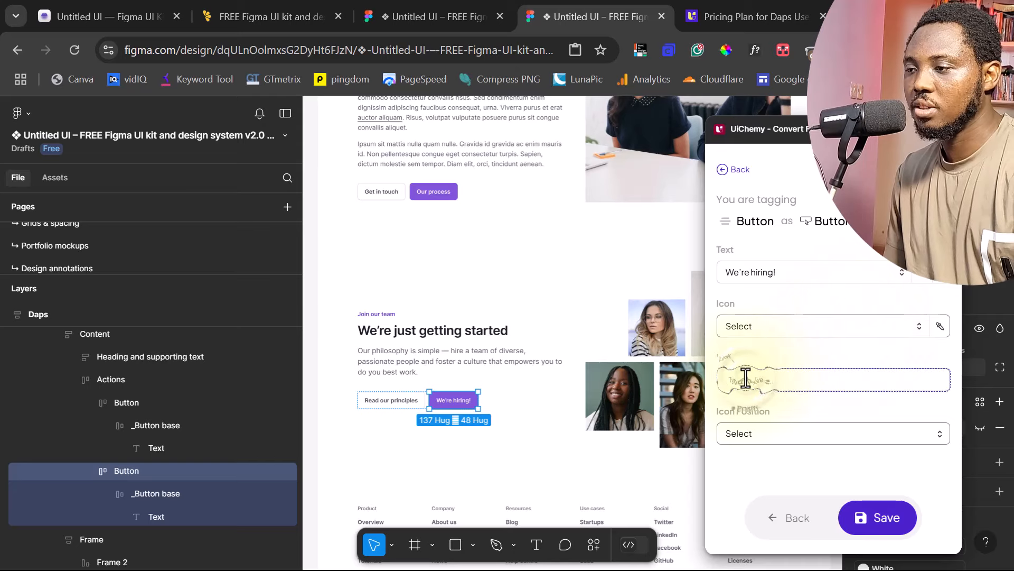
pyautogui.click(878, 516)
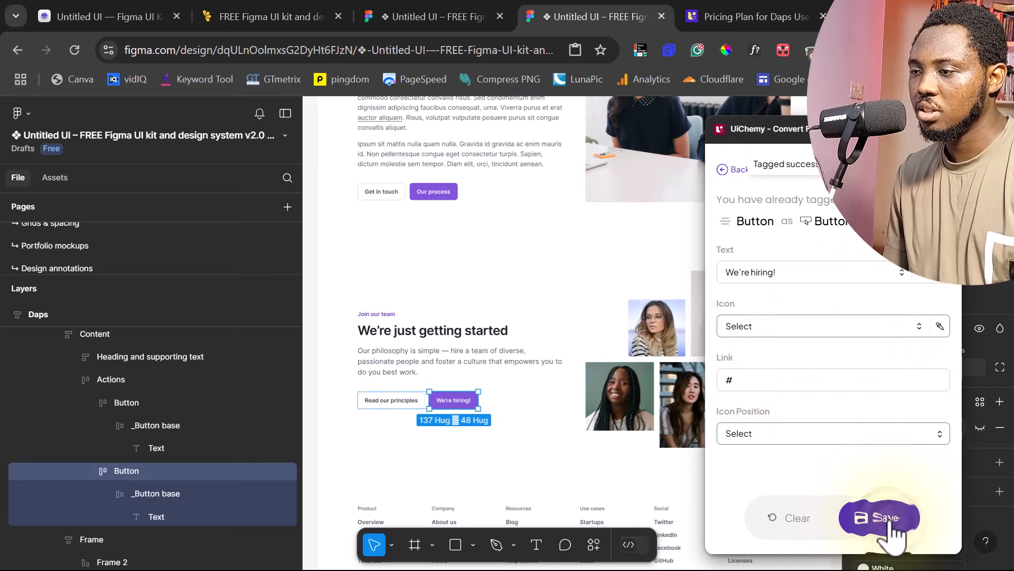
pyautogui.scroll(-3, 475, 369)
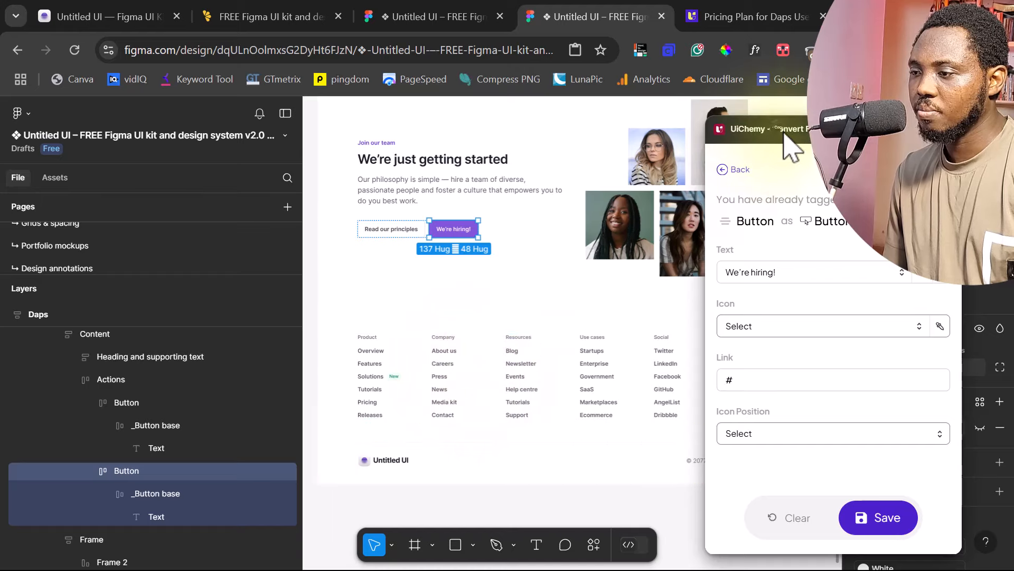
pyautogui.moveTo(784, 133); pyautogui.dragTo(796, 283)
pyautogui.scroll(8, 476, 299)
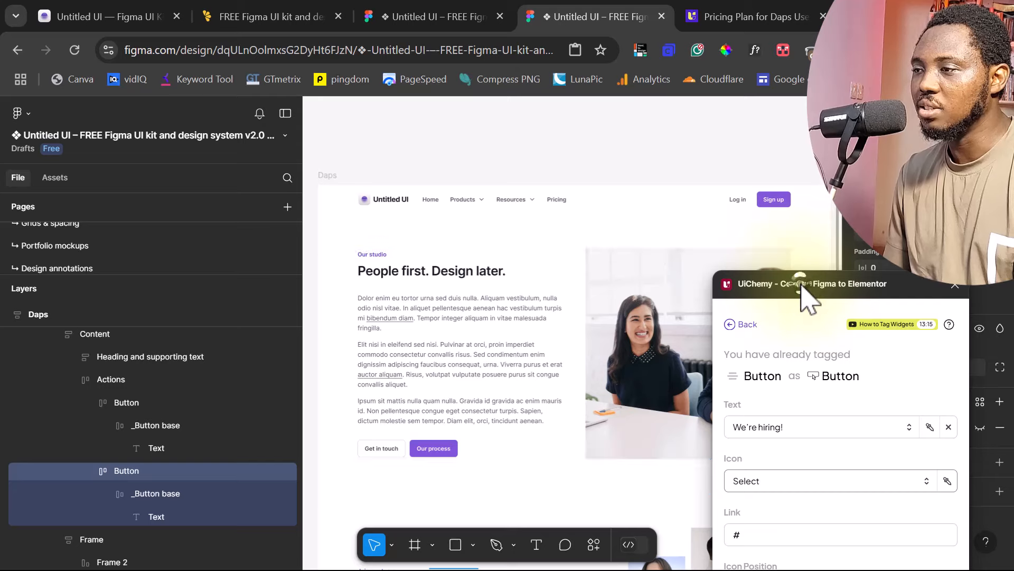
pyautogui.moveTo(780, 283); pyautogui.dragTo(717, 133)
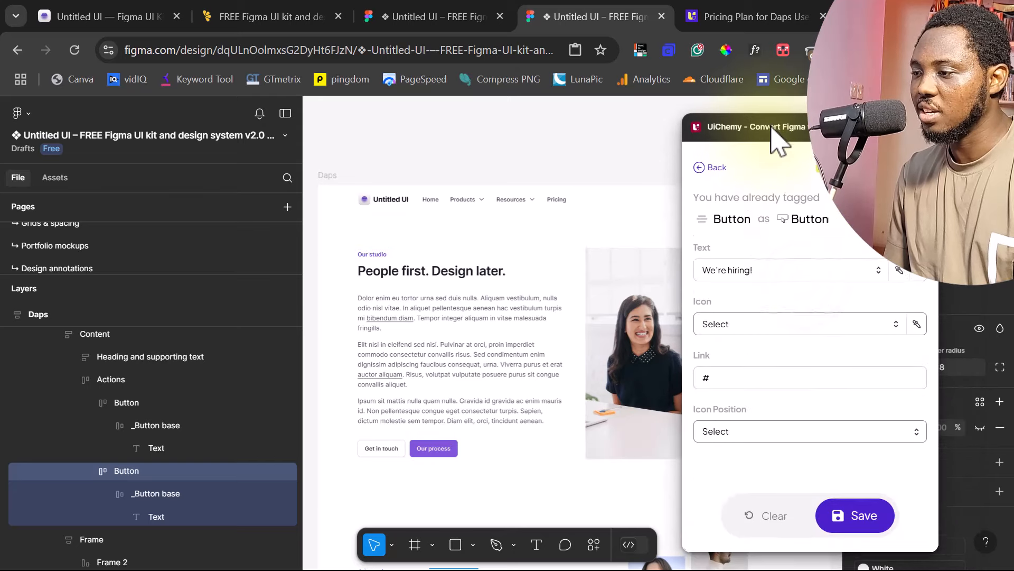
pyautogui.click(851, 515)
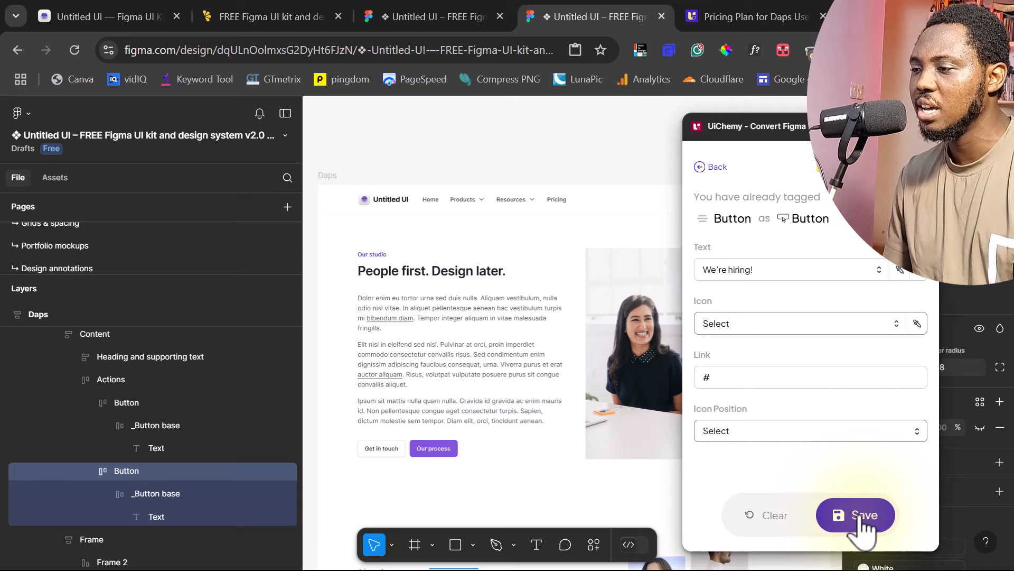
# - Leave widget tagging, view the site's global colors and typography in Global Styles, and return to the conversion overview
pyautogui.click(706, 166)
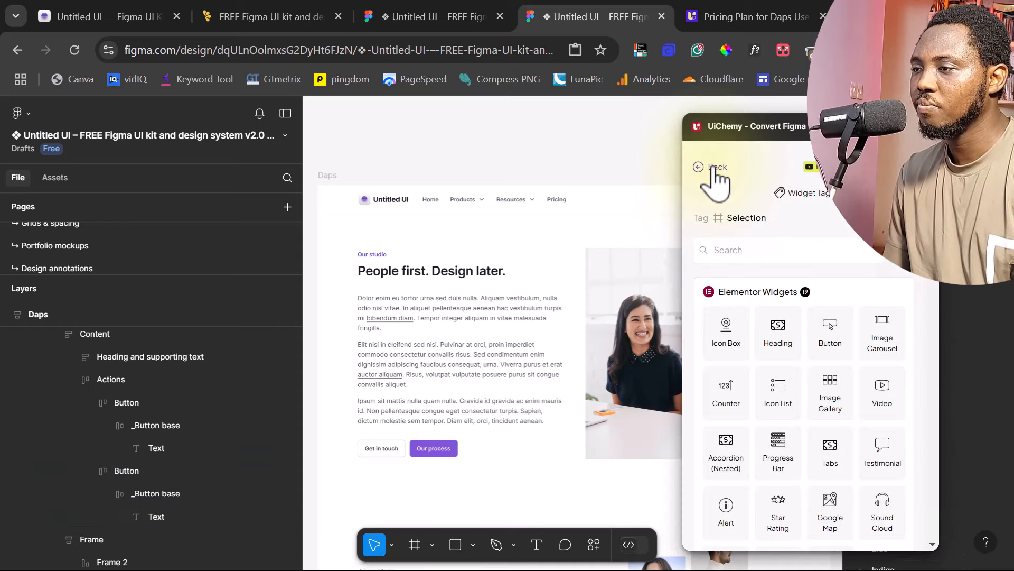
pyautogui.click(713, 168)
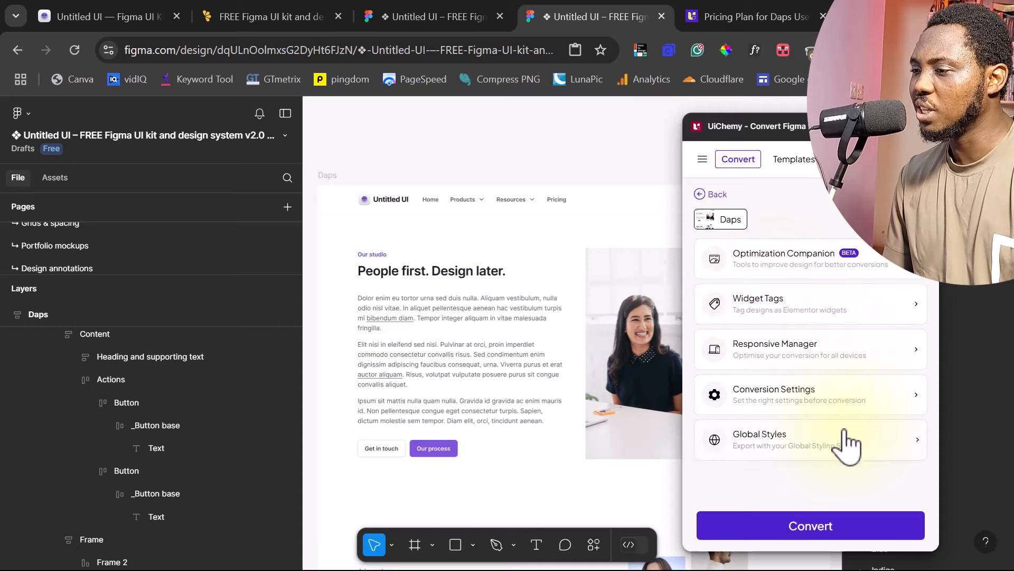
pyautogui.click(811, 452)
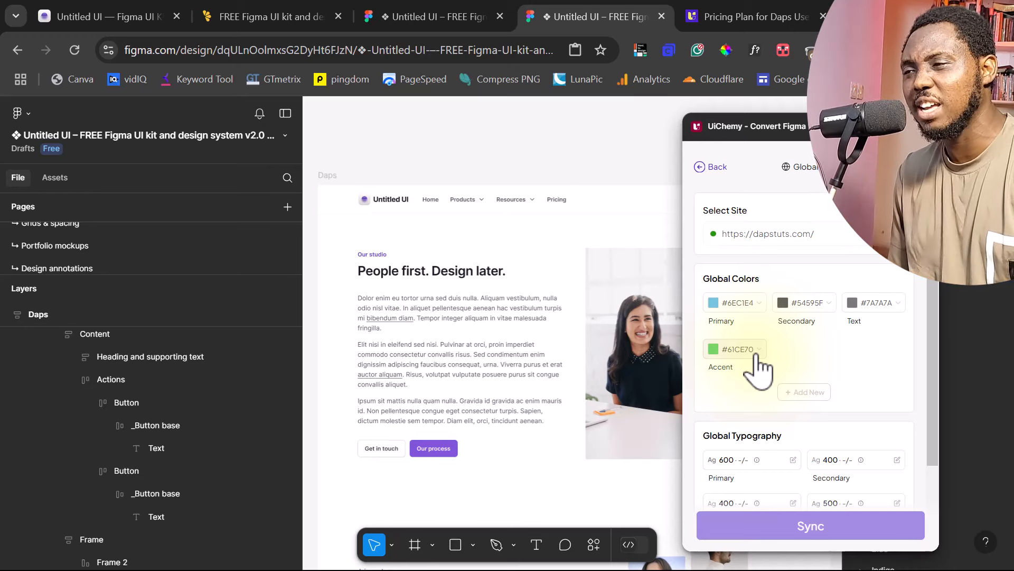
pyautogui.click(700, 167)
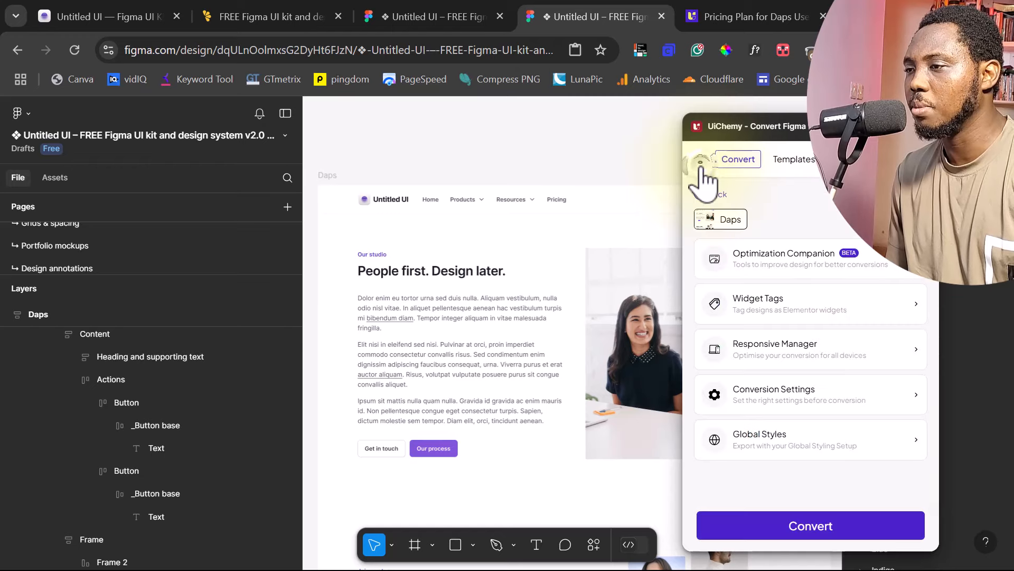
pyautogui.click(799, 511)
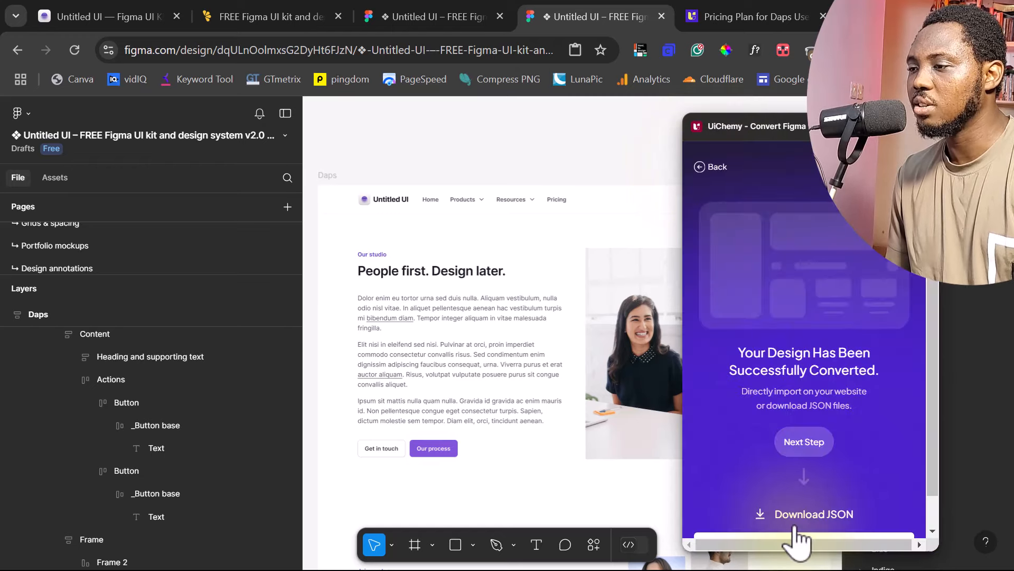
pyautogui.scroll(-1, 851, 380)
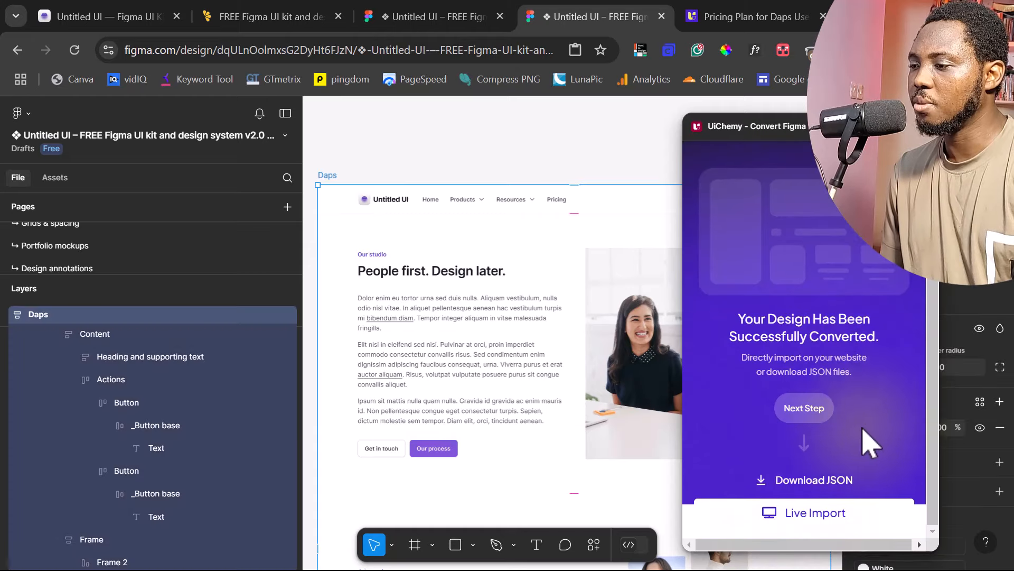
pyautogui.click(811, 513)
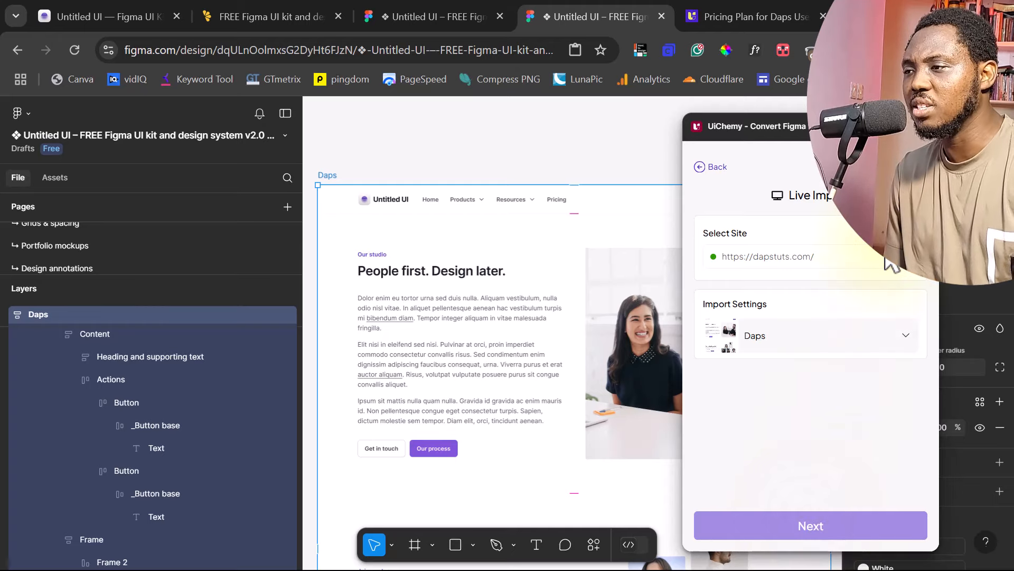
pyautogui.click(804, 258)
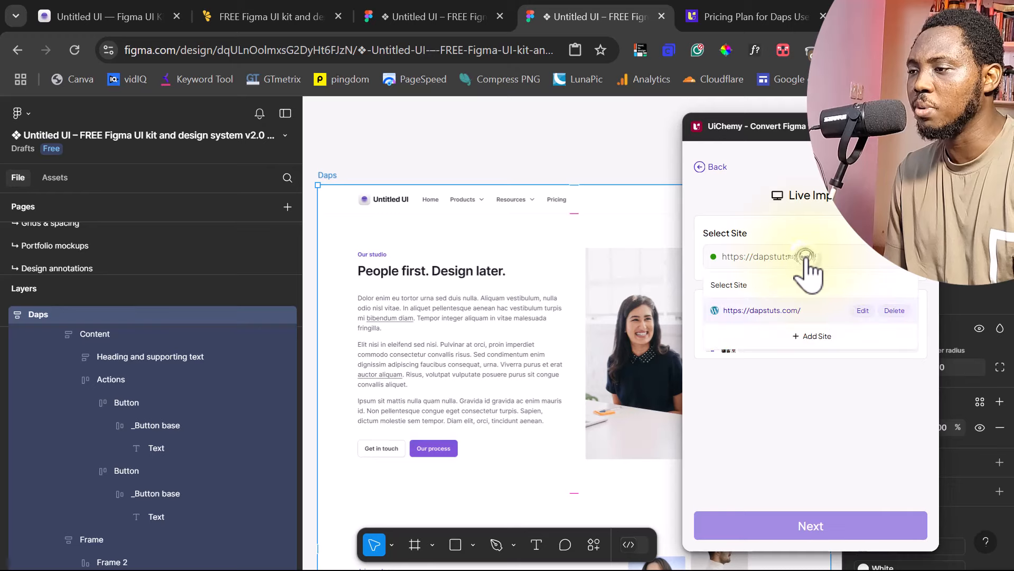
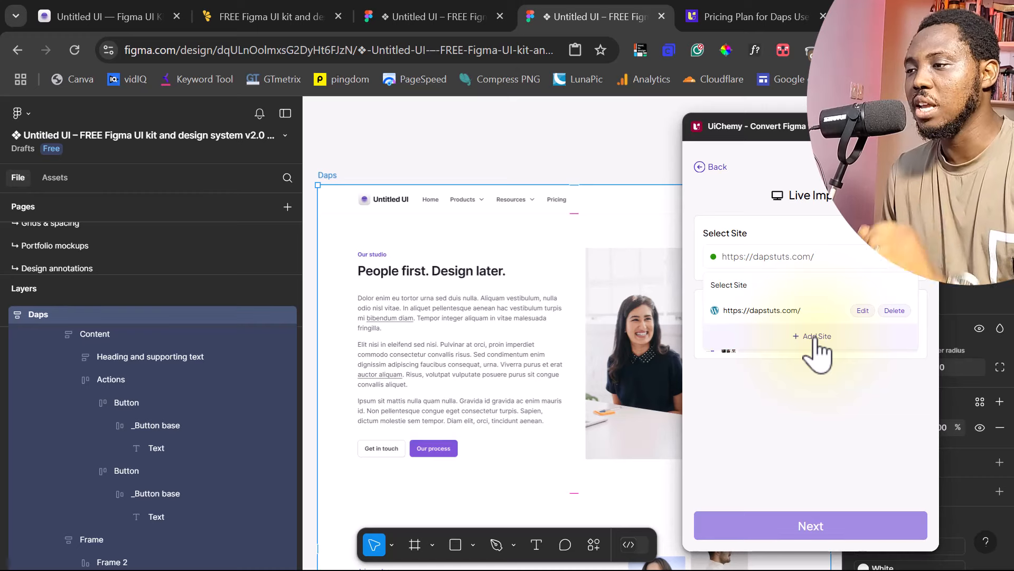
pyautogui.click(854, 378)
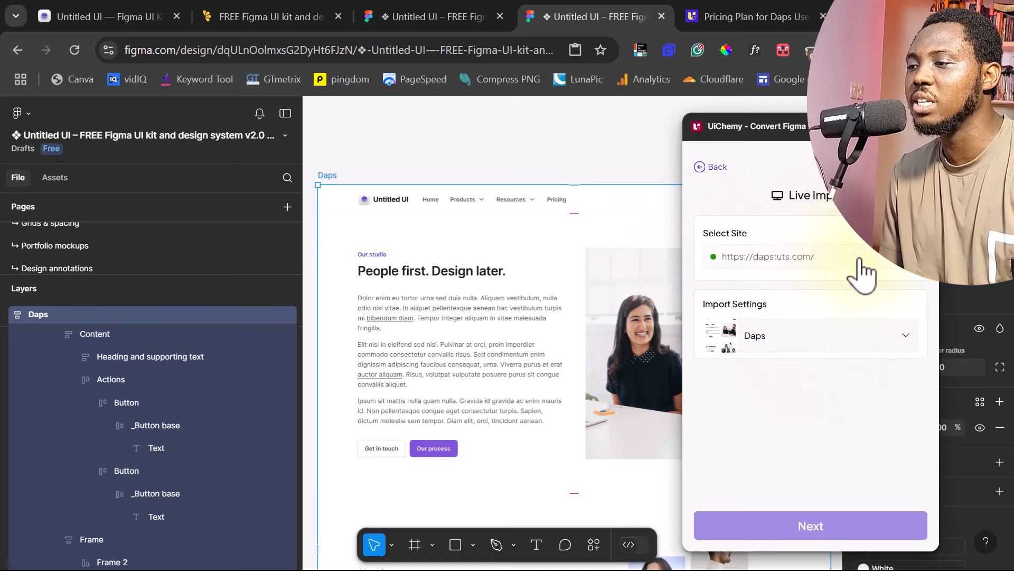
# - Set the Daps import method to New with Page as the export target, and proceed with the live import
pyautogui.click(903, 341)
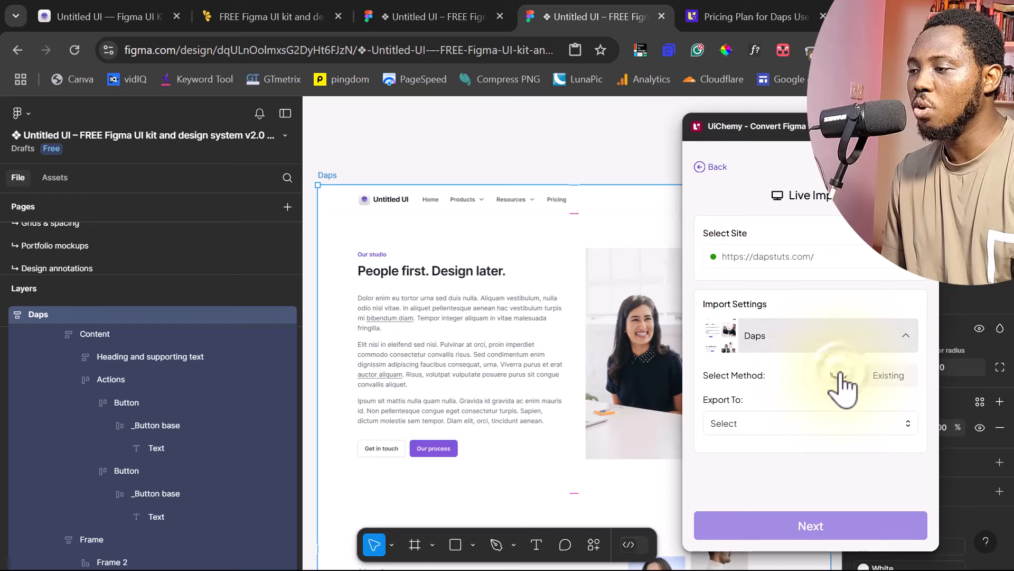
pyautogui.click(892, 376)
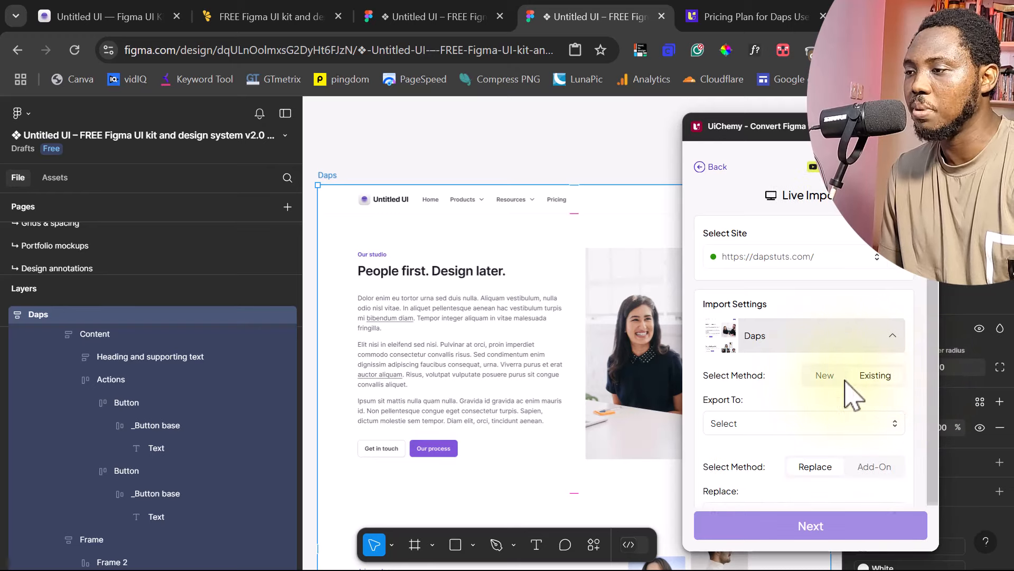
pyautogui.click(827, 375)
pyautogui.click(846, 423)
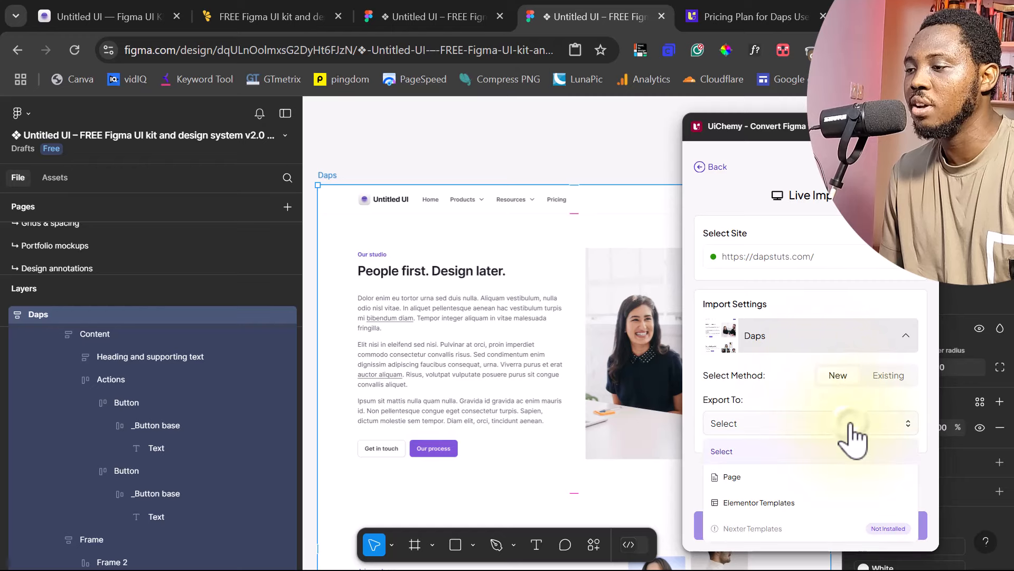
pyautogui.click(761, 475)
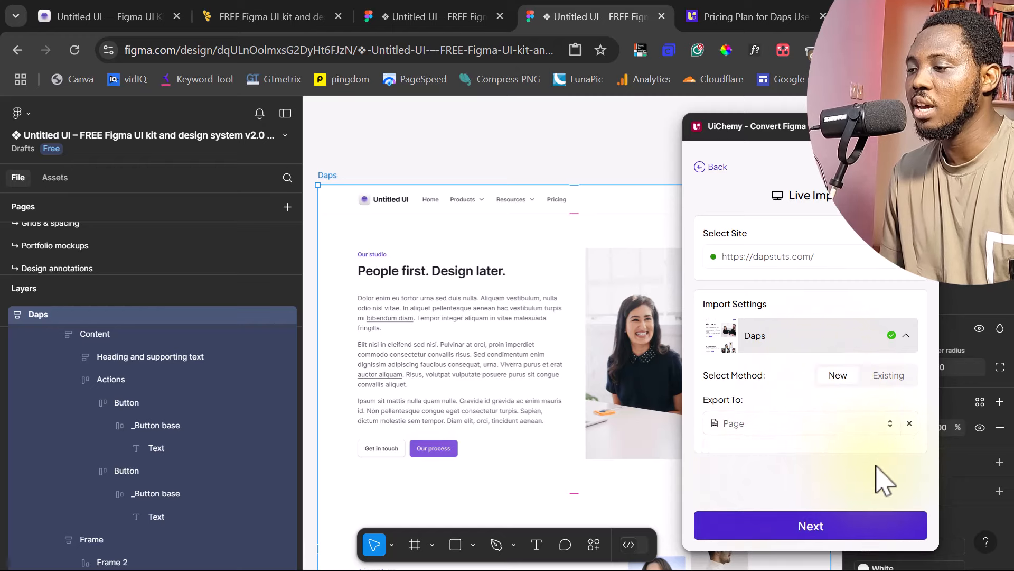
pyautogui.click(839, 531)
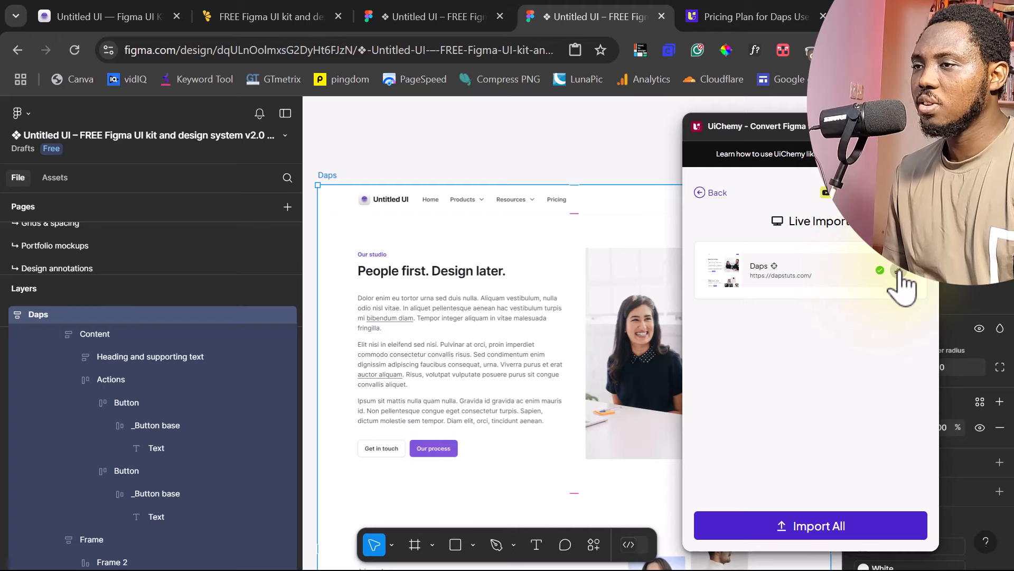
# - Open the imported Daps page on the WordPress site and examine its sections and buttons
pyautogui.click(898, 271)
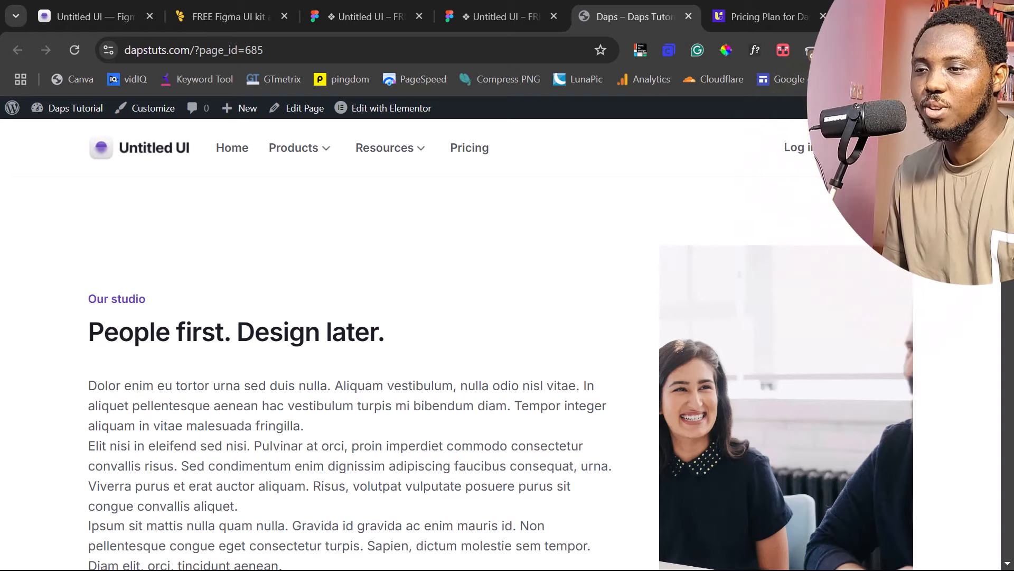
pyautogui.scroll(-5, 413, 311)
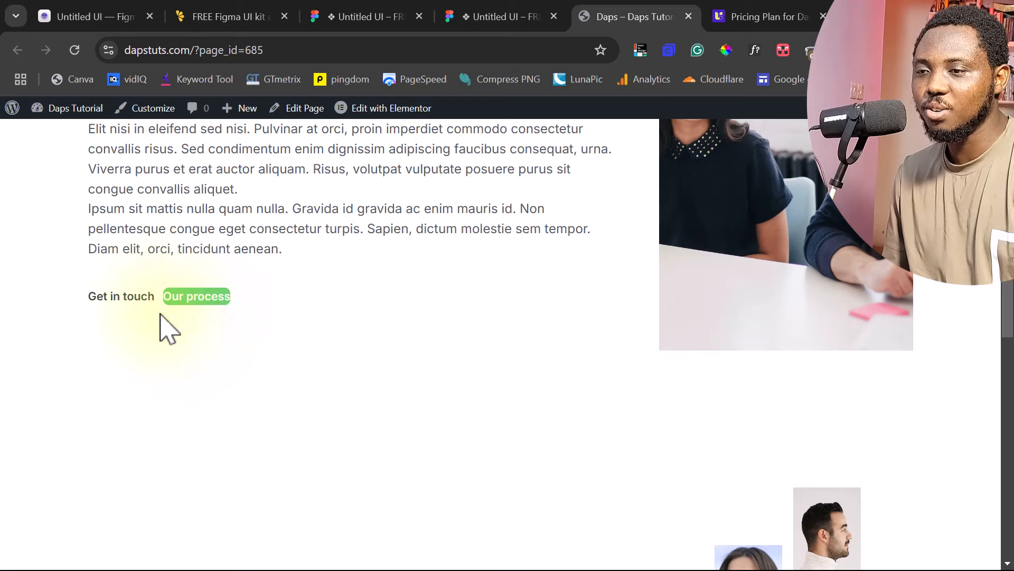
pyautogui.scroll(-6, 503, 281)
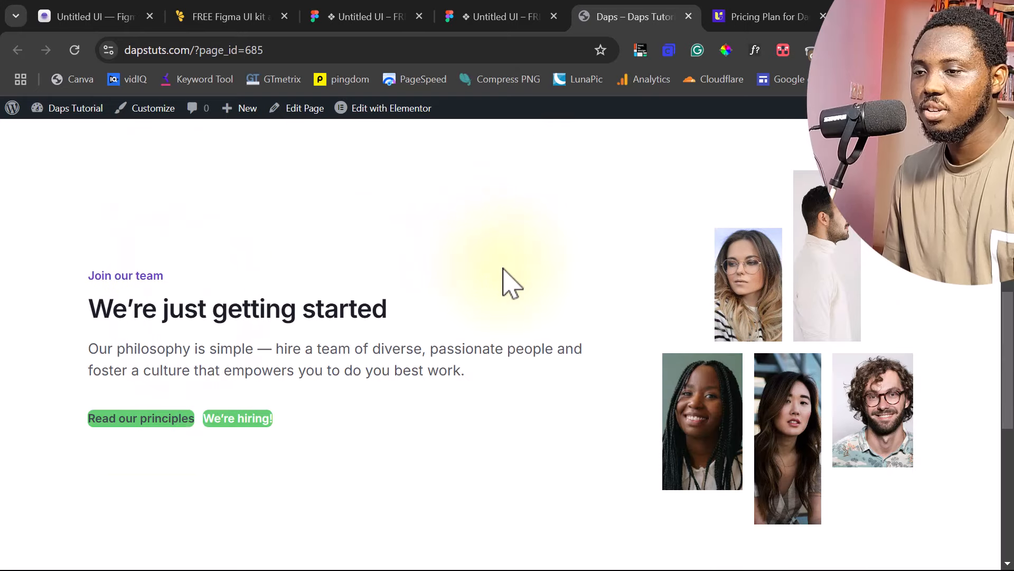
pyautogui.scroll(-1, 502, 281)
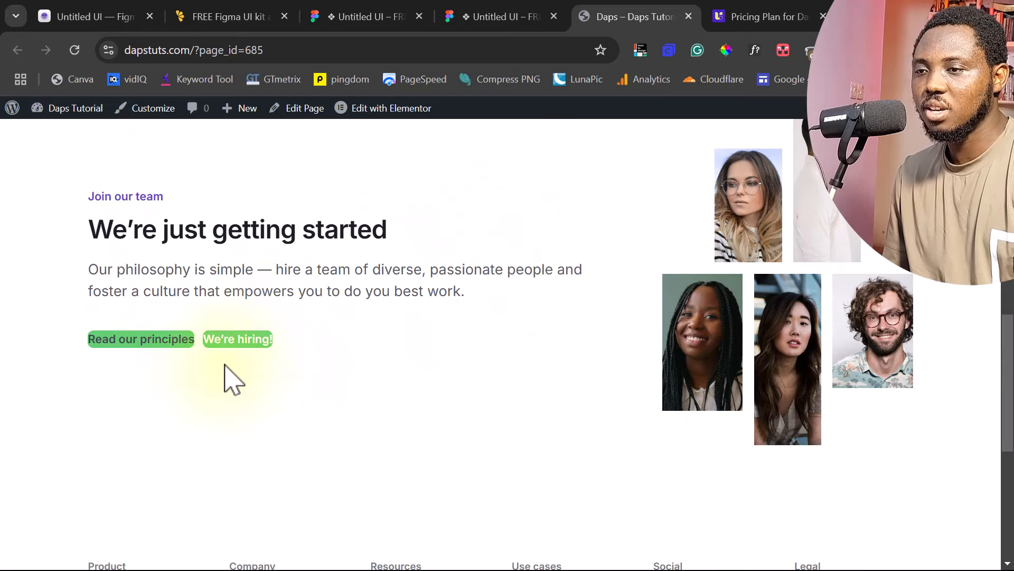
# - Examine the imported Daps page from header to footer, checking the green buttons, the Join our team photos and the footer link columns
pyautogui.scroll(-6, 581, 355)
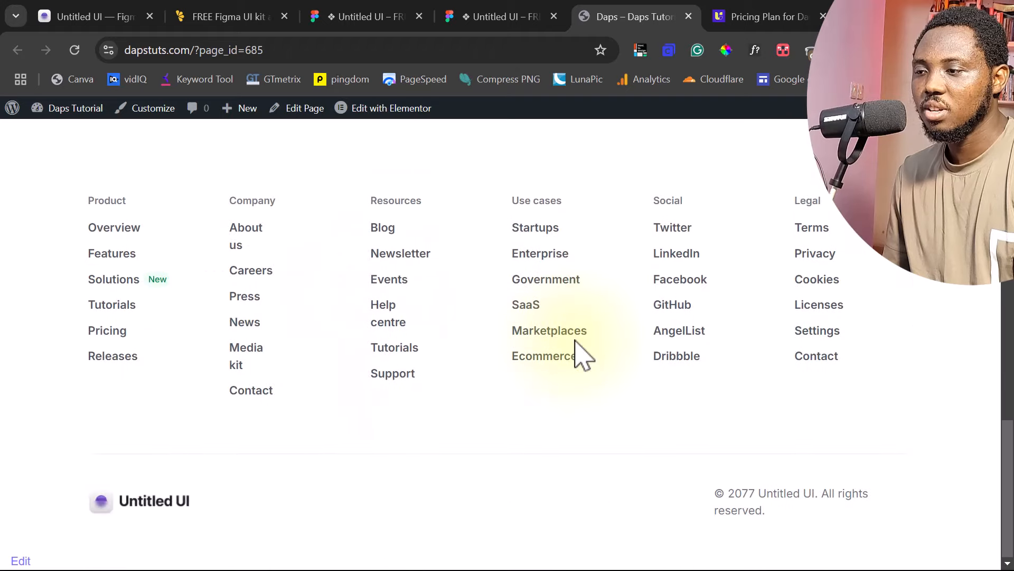
pyautogui.scroll(6, 584, 355)
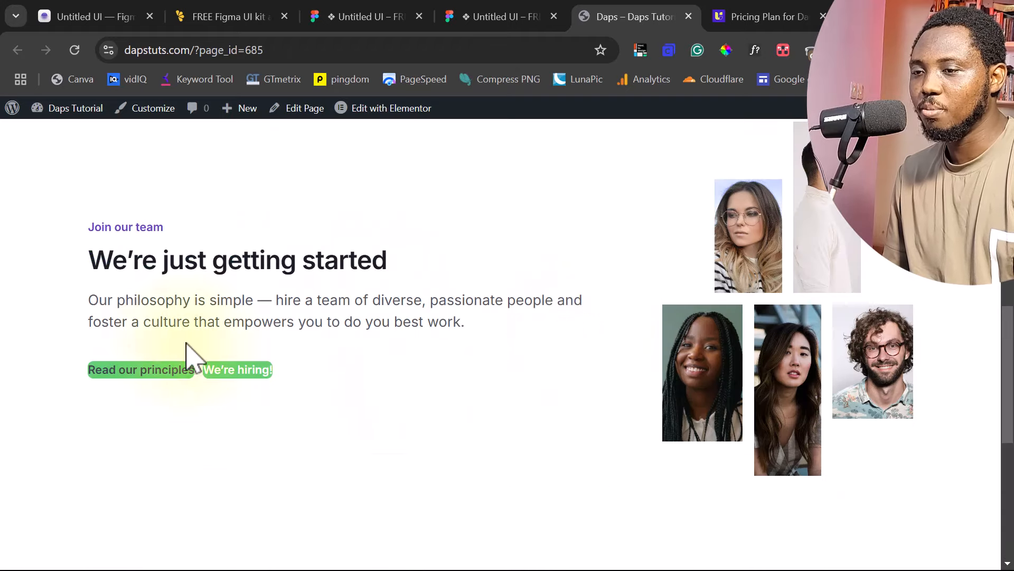
pyautogui.scroll(2, 202, 370)
pyautogui.scroll(10, 202, 380)
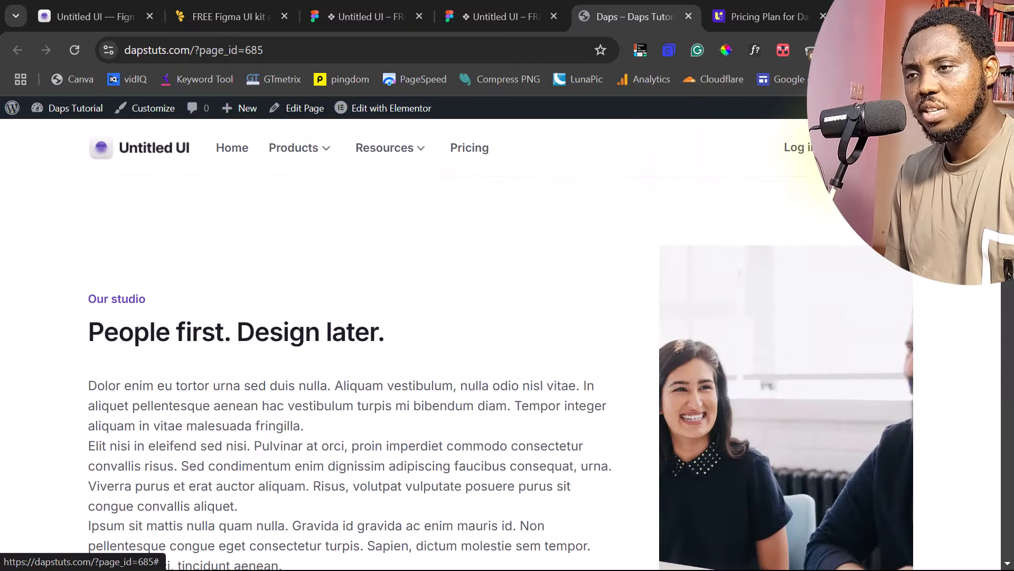
pyautogui.scroll(-5, 286, 378)
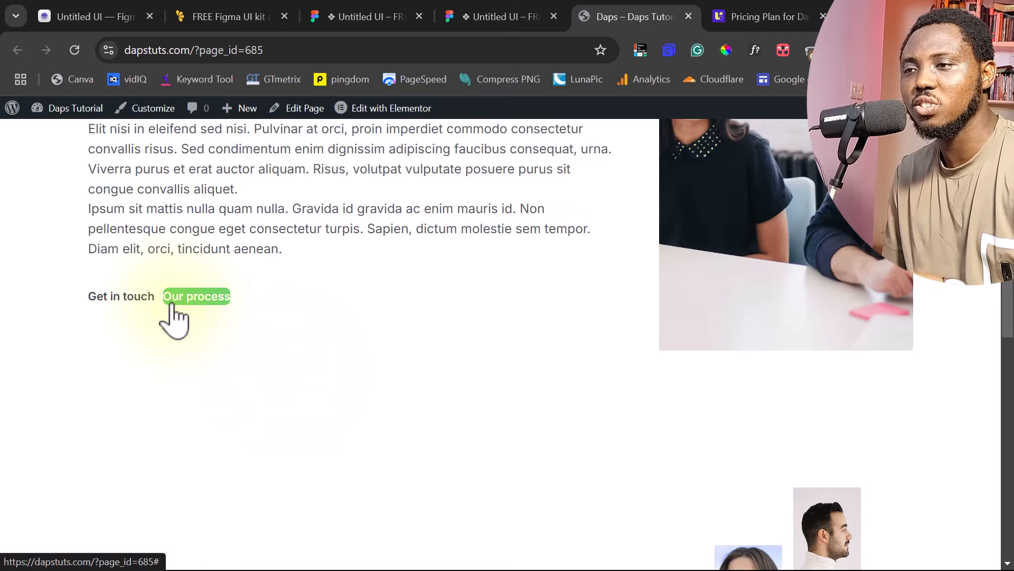
pyautogui.scroll(-12, 279, 304)
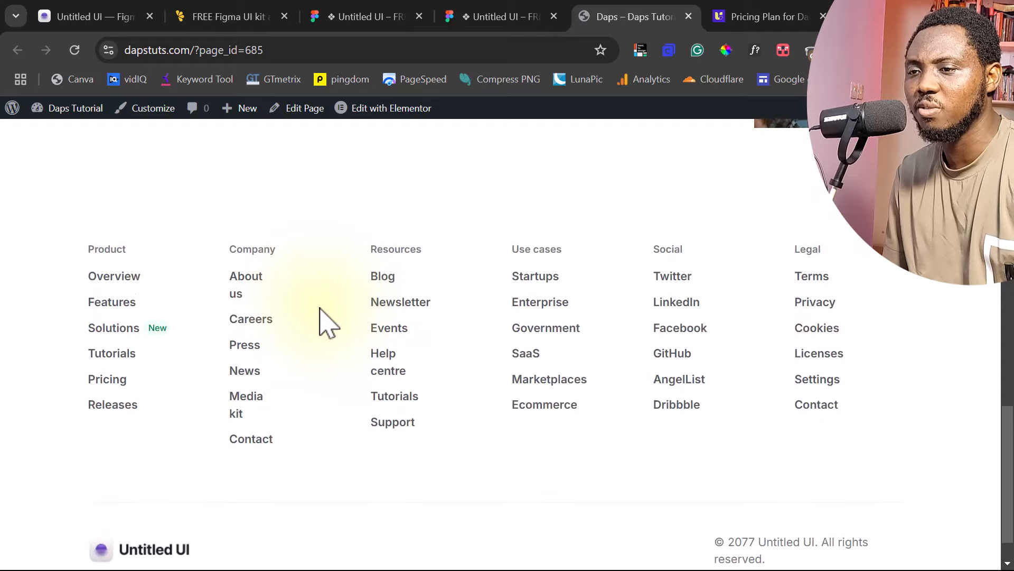
pyautogui.scroll(3, 321, 310)
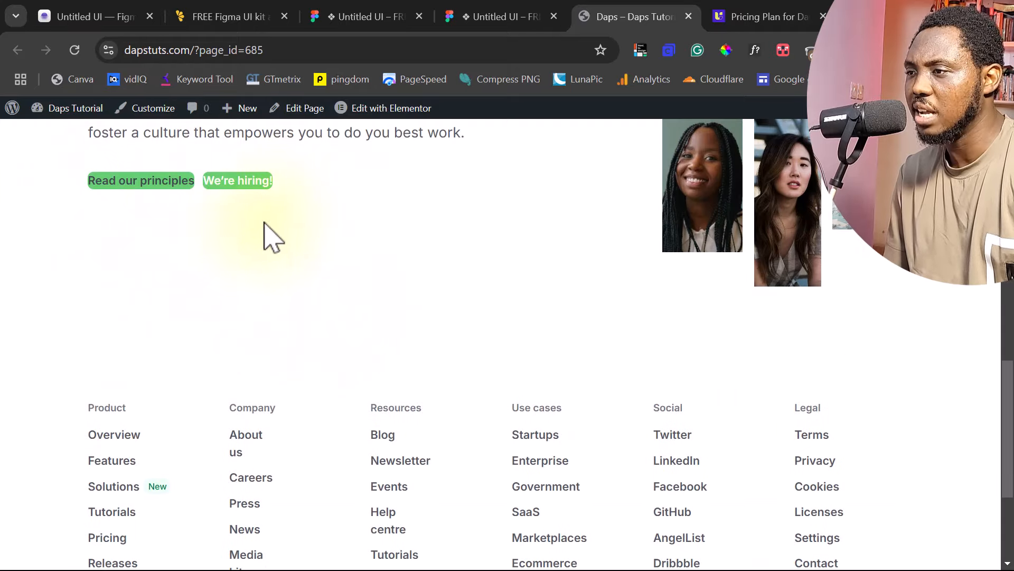
pyautogui.scroll(7, 505, 217)
pyautogui.scroll(-4, 505, 216)
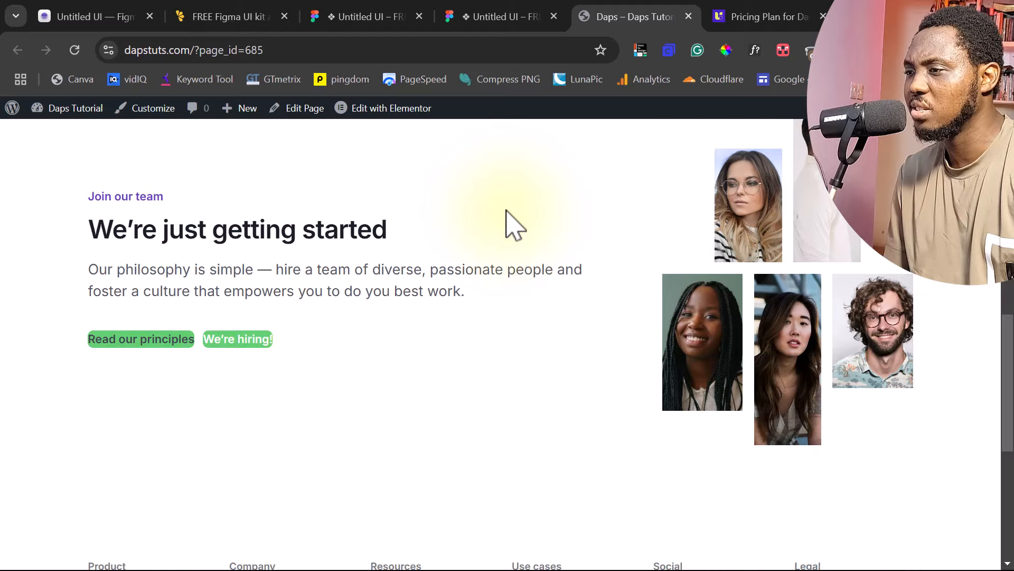
pyautogui.scroll(15, 505, 217)
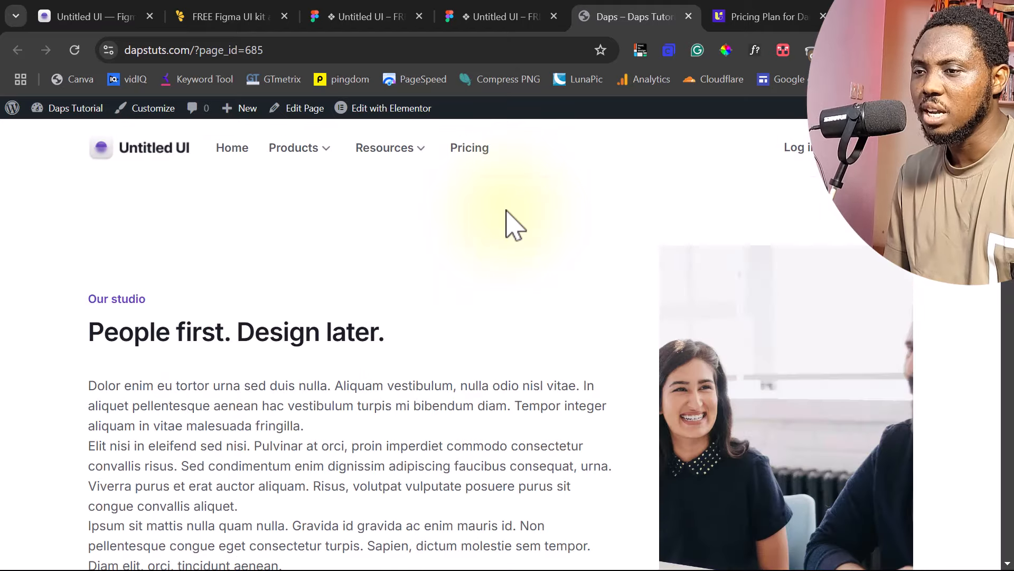
# - Open the Daps page for editing in Elementor and bring up the style settings of the header's Sign up button
pyautogui.click(394, 109)
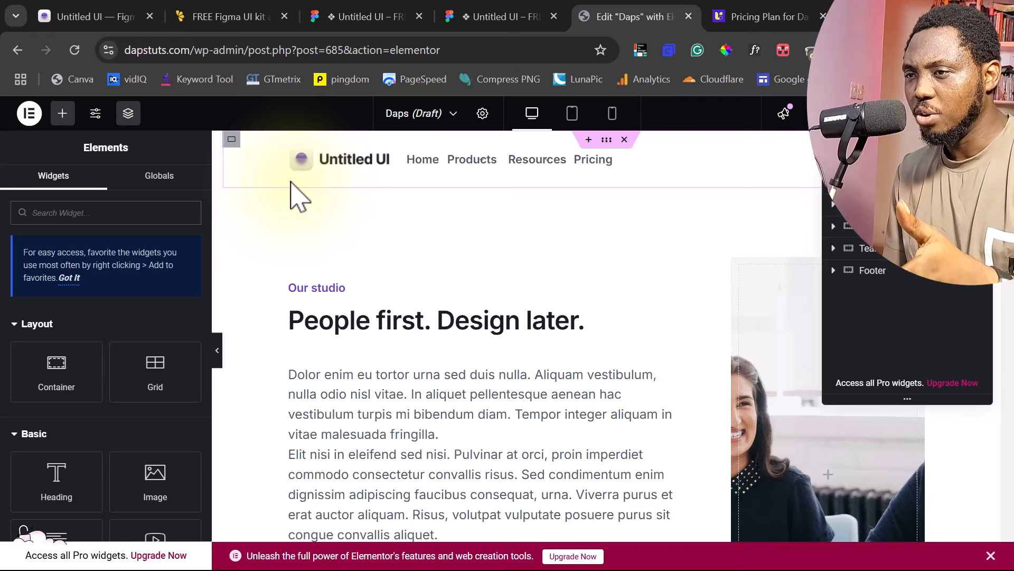
pyautogui.click(336, 161)
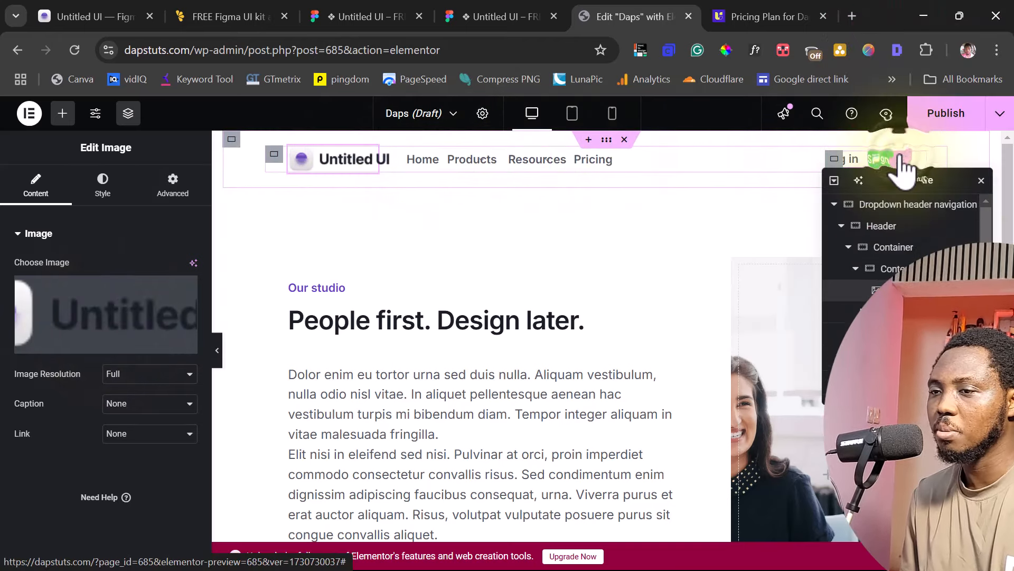
pyautogui.click(901, 162)
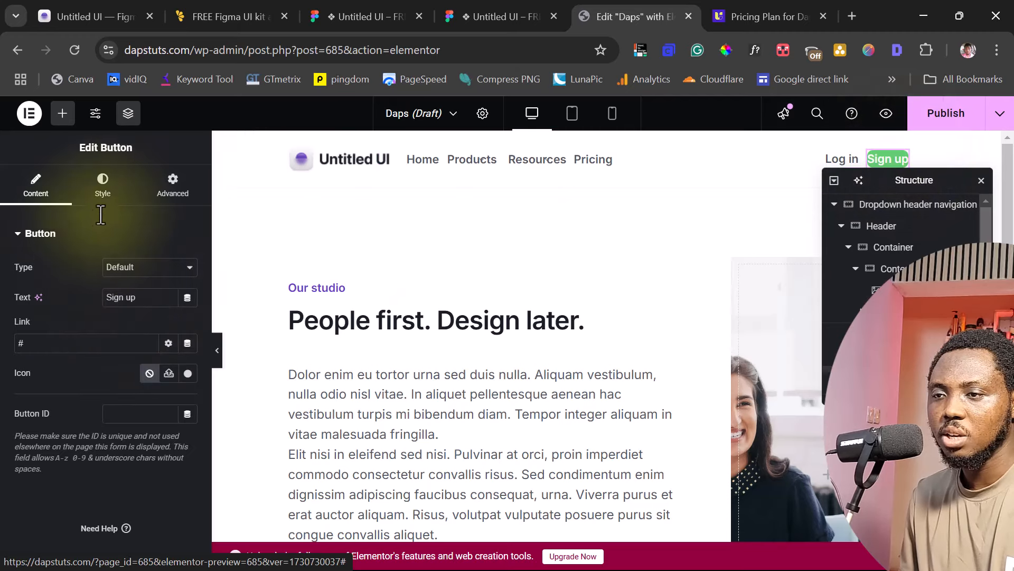
pyautogui.click(102, 195)
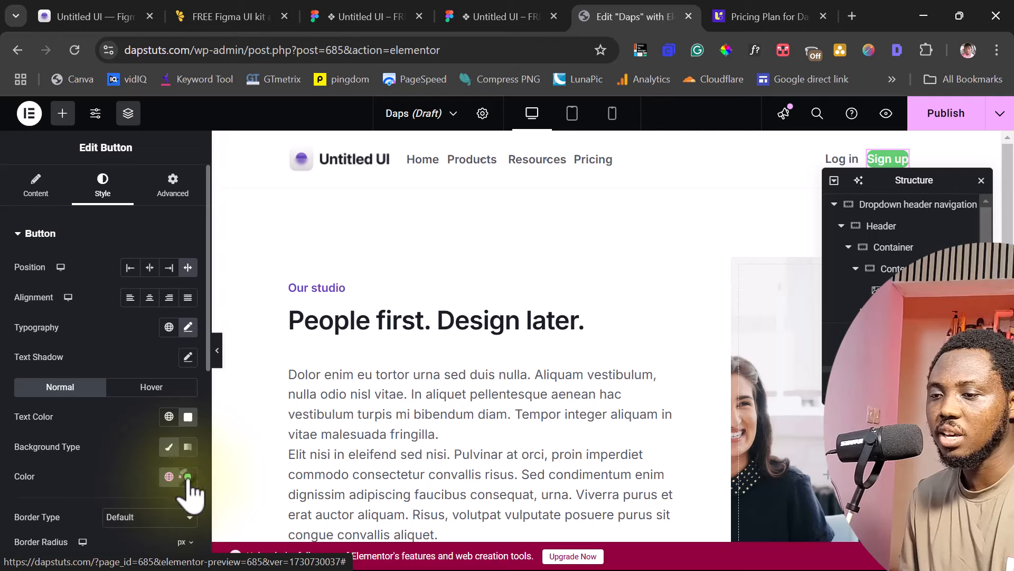
# - Set the Sign up button's background color to the dark green-grey #2D332E
pyautogui.click(188, 477)
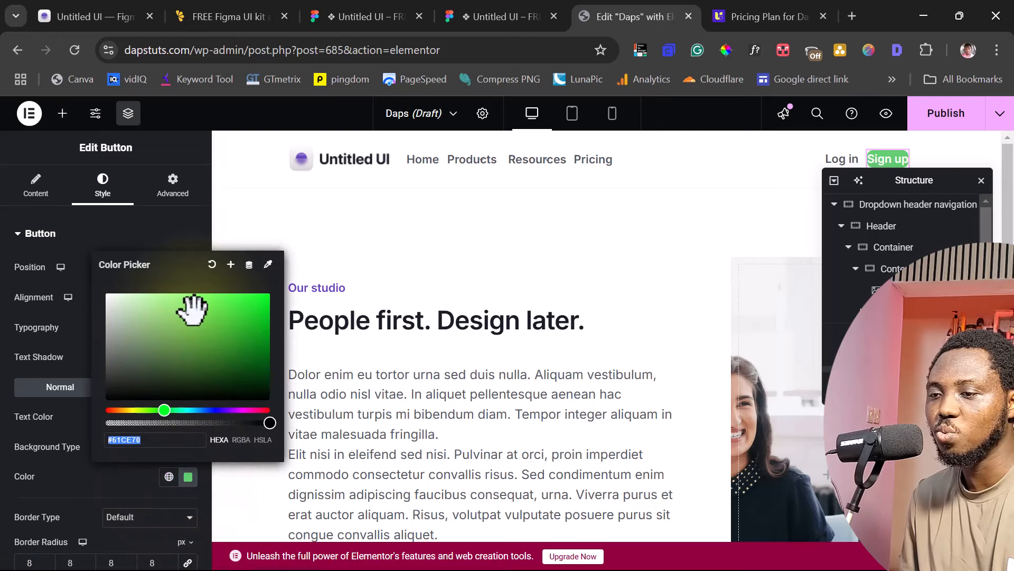
pyautogui.moveTo(192, 309); pyautogui.dragTo(135, 373)
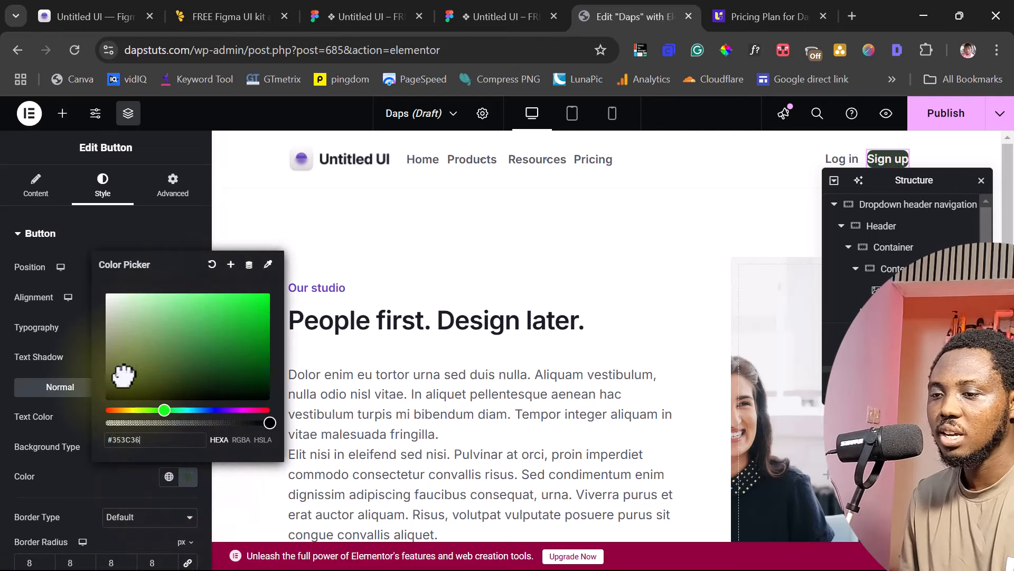
pyautogui.scroll(-3, 95, 479)
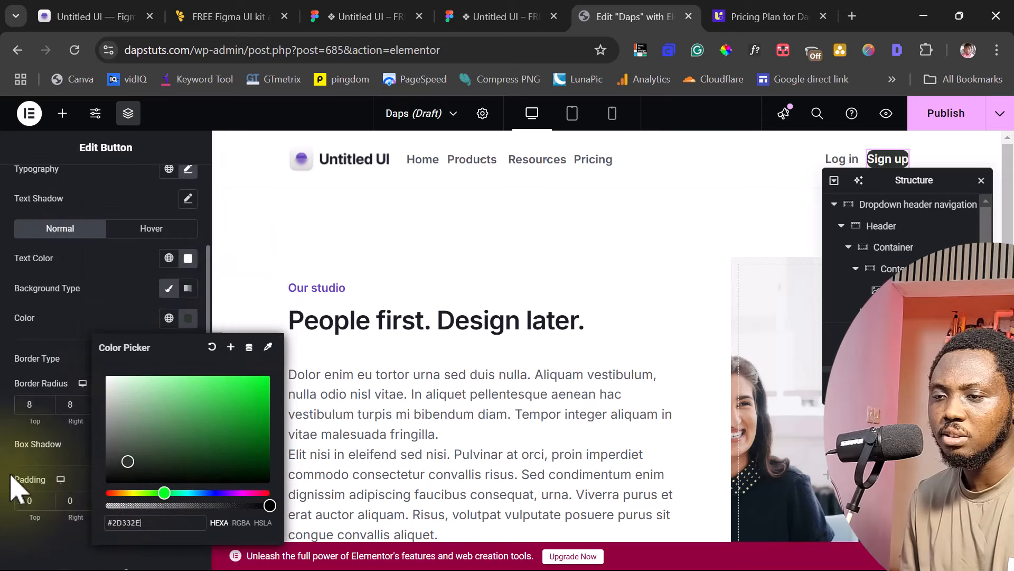
pyautogui.click(100, 318)
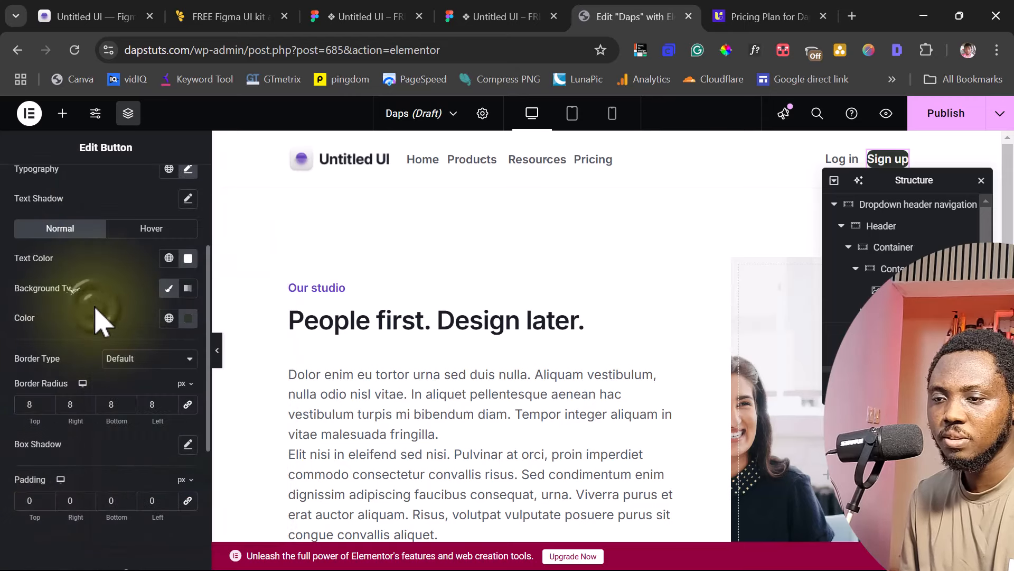
# - Set the Sign up button's padding to 10 px on all four sides and its background color to a deep blue-violet
pyautogui.click(22, 500)
pyautogui.write('20')
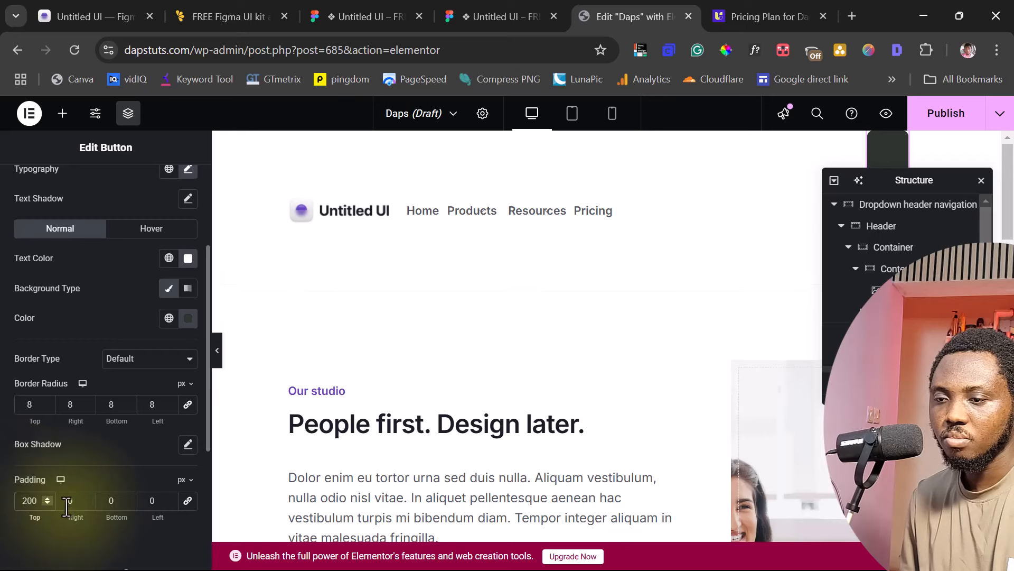
pyautogui.click(107, 505)
pyautogui.write('1')
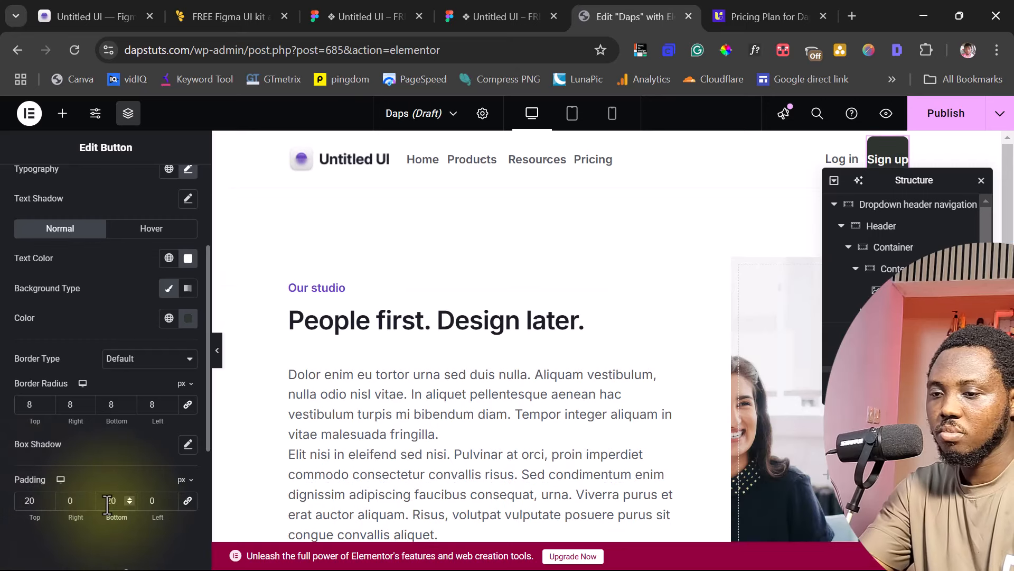
pyautogui.click(67, 501)
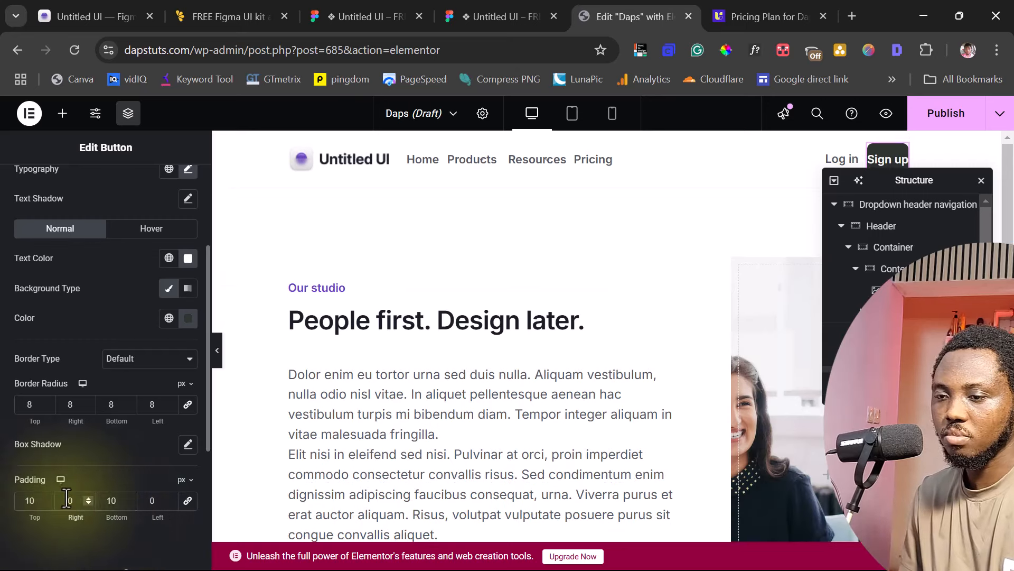
pyautogui.write('1')
pyautogui.click(148, 502)
pyautogui.write('1')
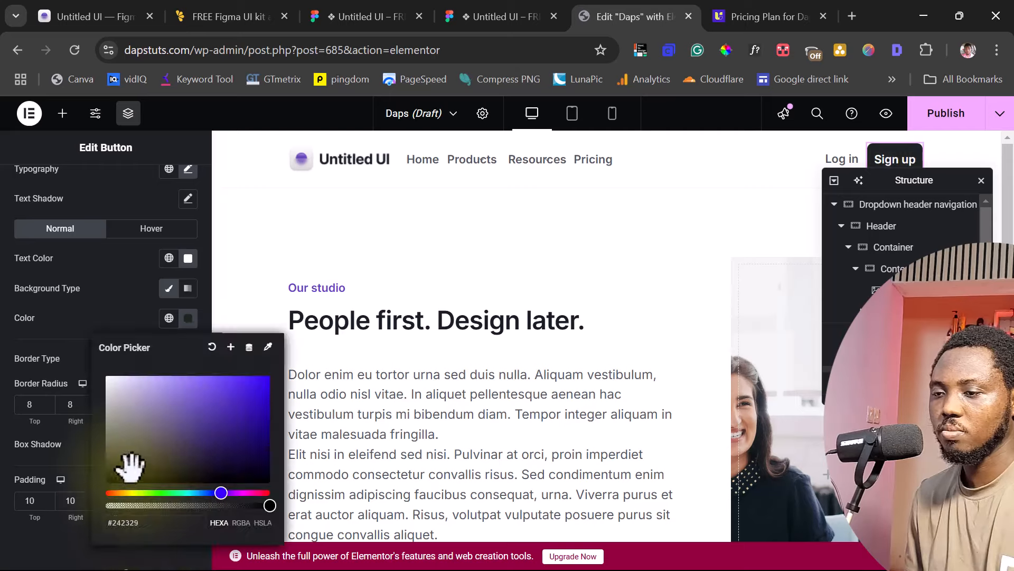
pyautogui.moveTo(131, 466); pyautogui.dragTo(250, 399)
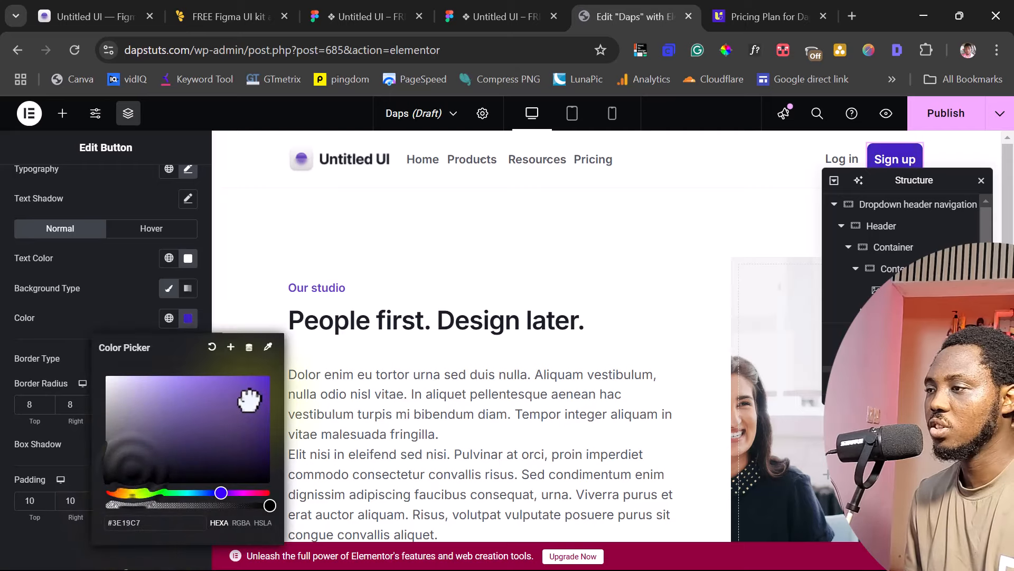
pyautogui.click(290, 206)
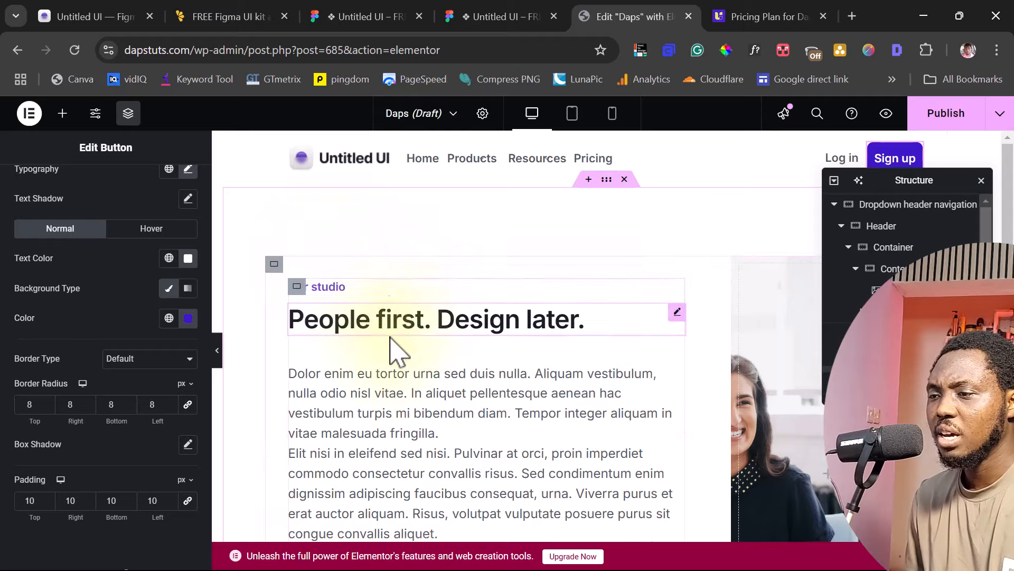
# - Examine the Join our team section and the footer link columns at desktop size in the Elementor canvas
pyautogui.scroll(-6, 396, 351)
pyautogui.scroll(-5, 398, 343)
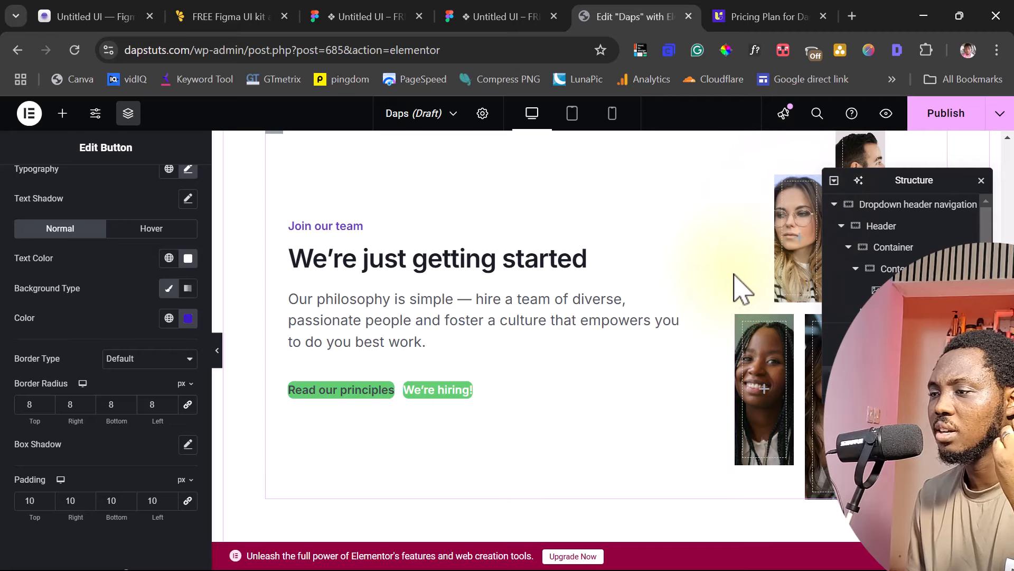
pyautogui.moveTo(687, 249); pyautogui.dragTo(628, 257)
pyautogui.scroll(-5, 492, 343)
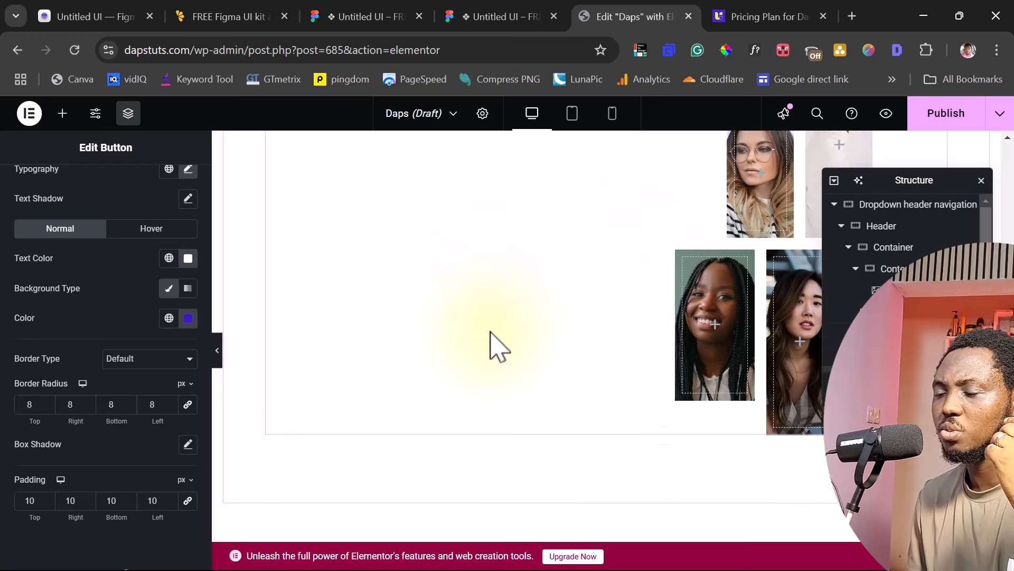
pyautogui.scroll(-3, 491, 344)
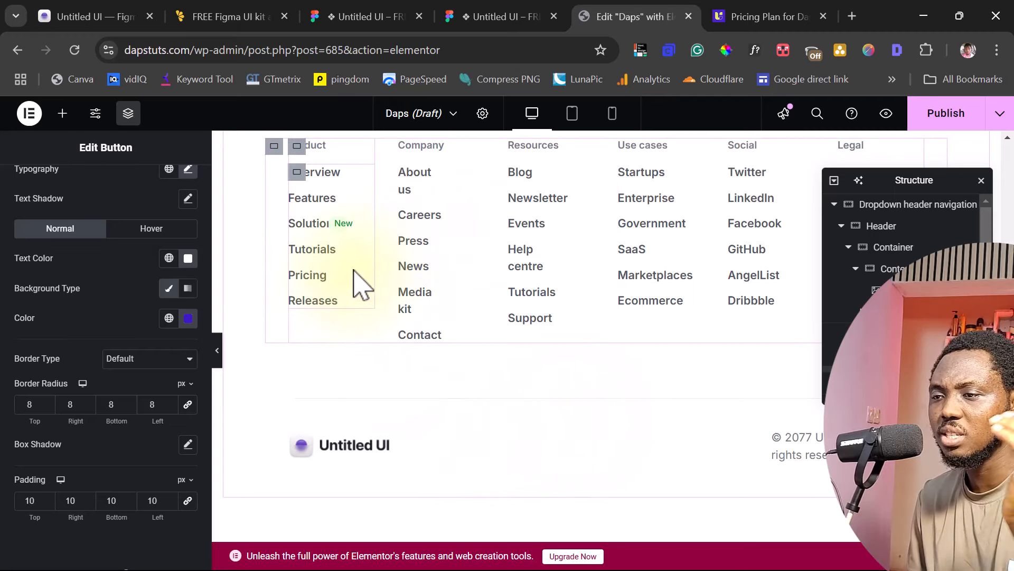
pyautogui.scroll(3, 339, 275)
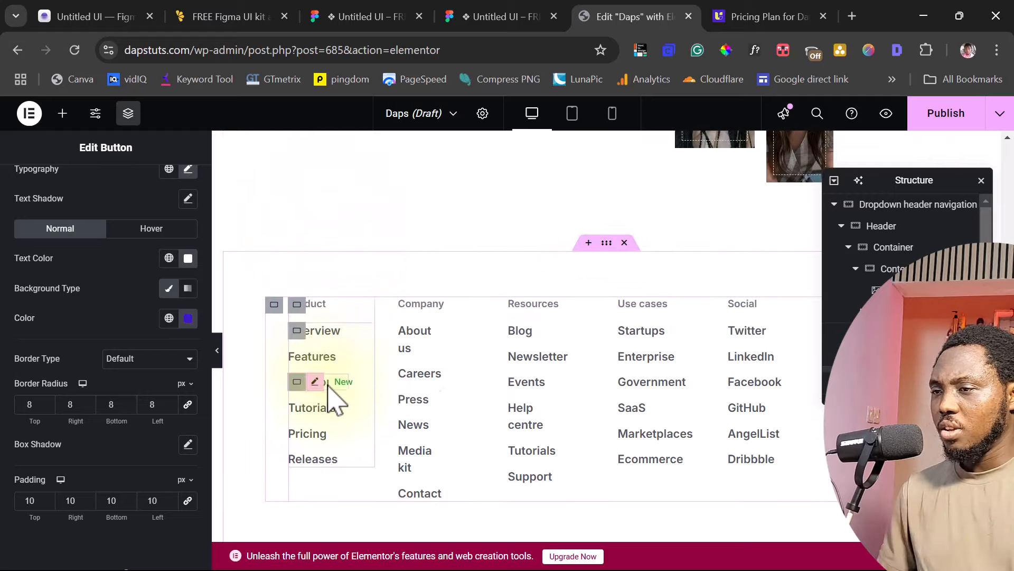
pyautogui.scroll(15, 476, 296)
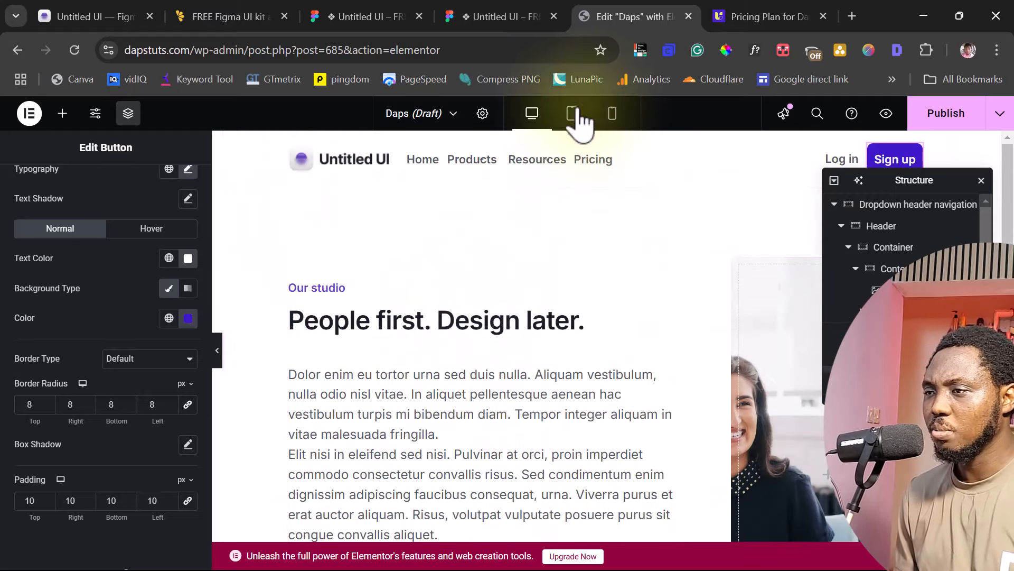
# - Preview the page at tablet size and examine the header, section buttons, team photos and footer columns
pyautogui.click(573, 114)
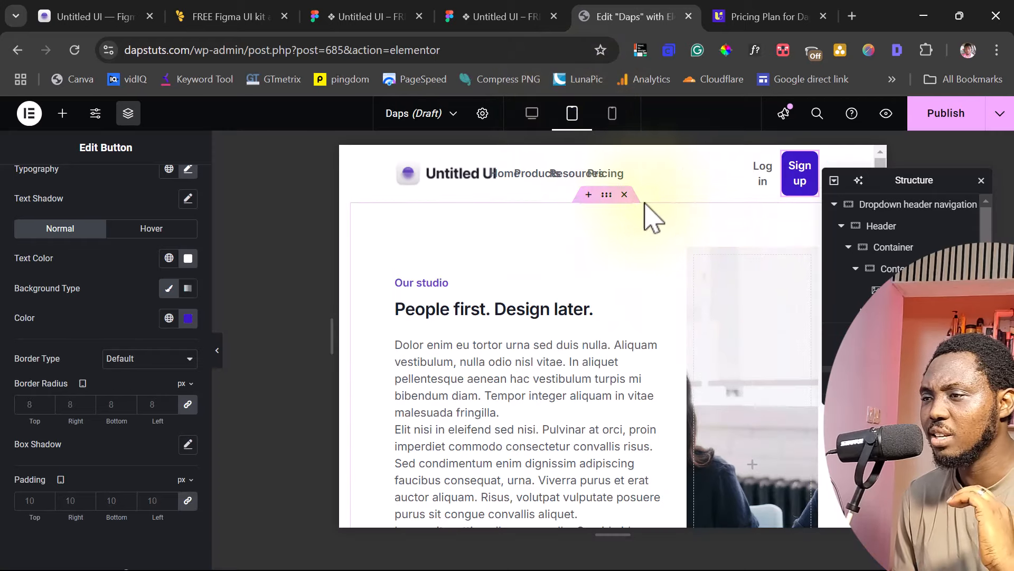
pyautogui.scroll(-6, 644, 325)
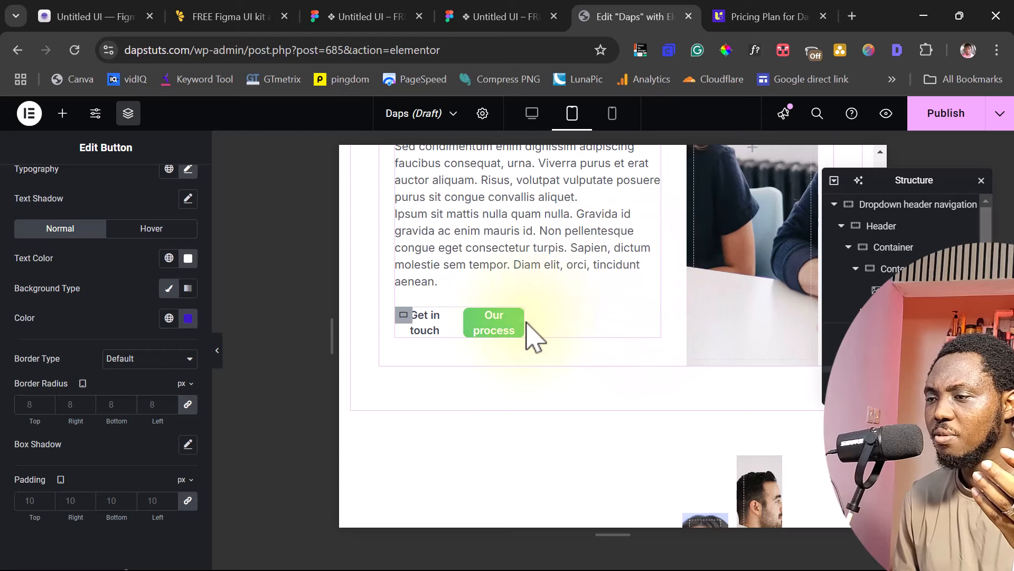
pyautogui.moveTo(527, 323); pyautogui.dragTo(552, 323)
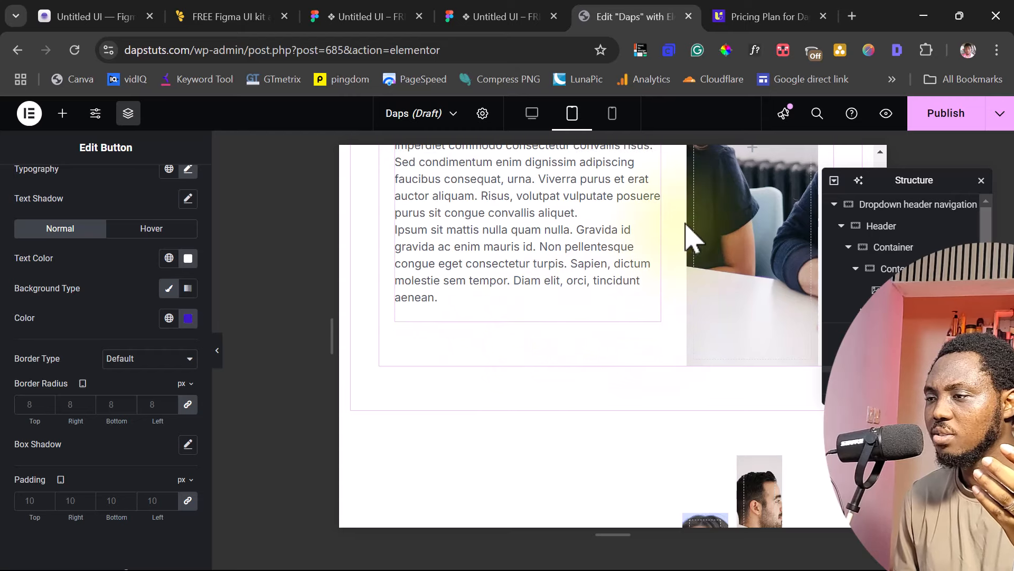
pyautogui.scroll(-10, 607, 335)
pyautogui.scroll(-5, 602, 332)
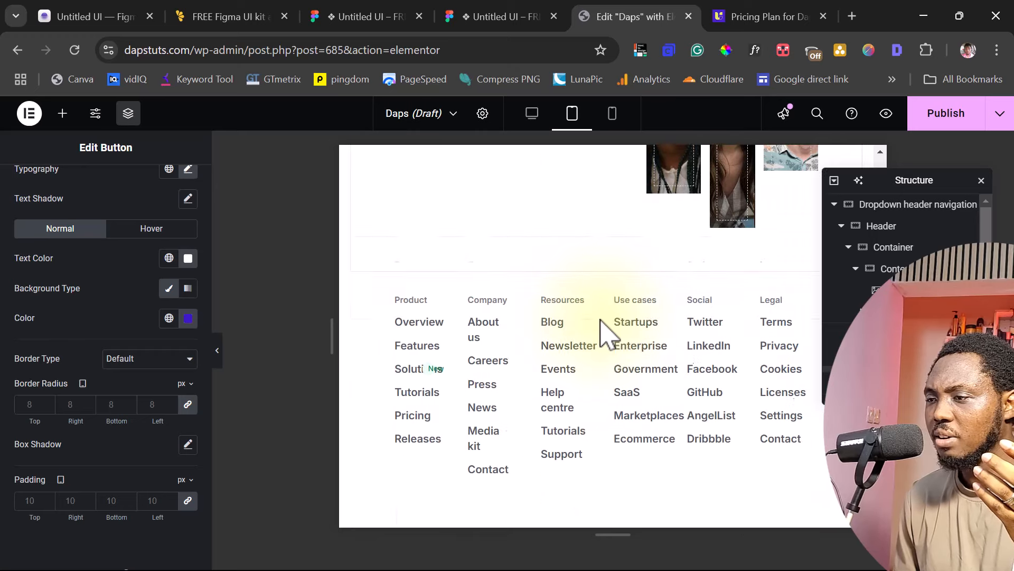
pyautogui.scroll(6, 512, 280)
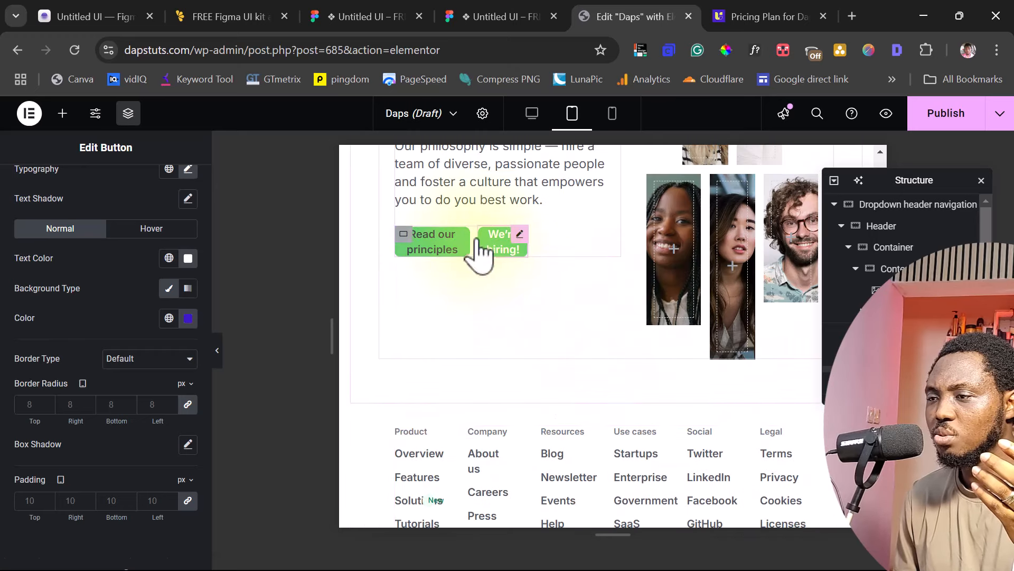
pyautogui.moveTo(466, 241); pyautogui.dragTo(593, 248)
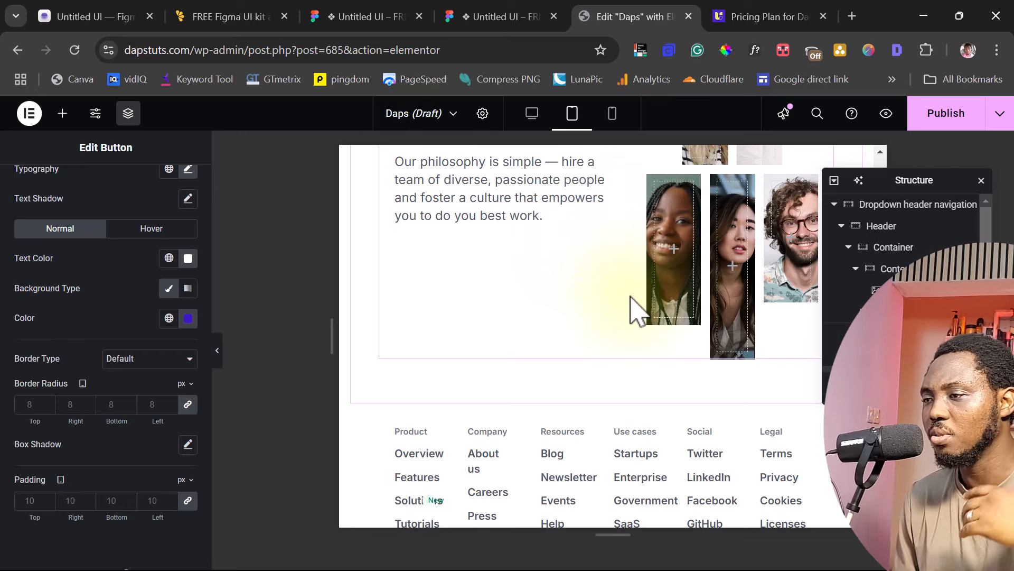
pyautogui.scroll(-8, 631, 306)
pyautogui.scroll(9, 631, 313)
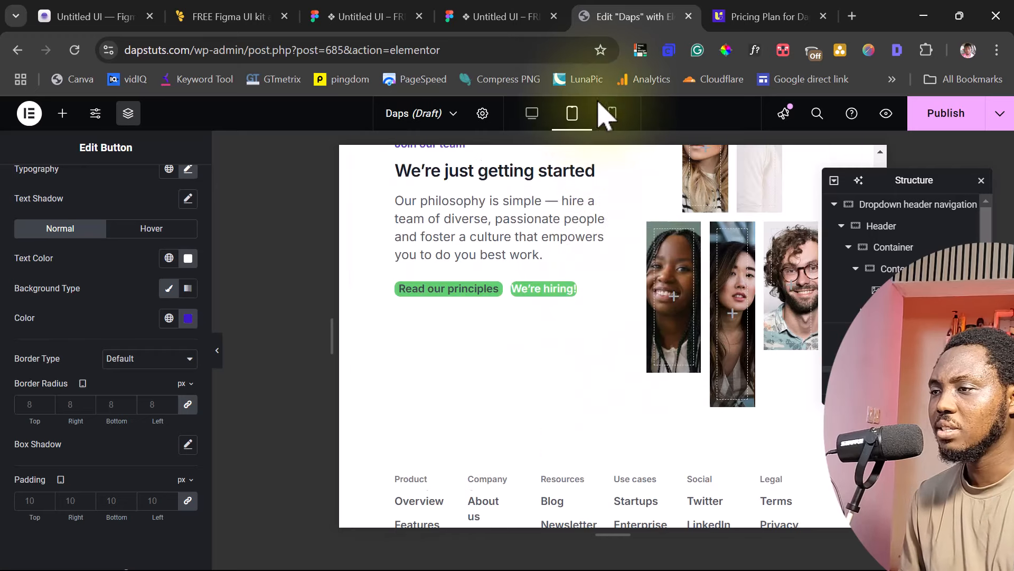
# - Preview the page at mobile size, examine its header, text, buttons and stacked photos, and return to the desktop size
pyautogui.click(614, 113)
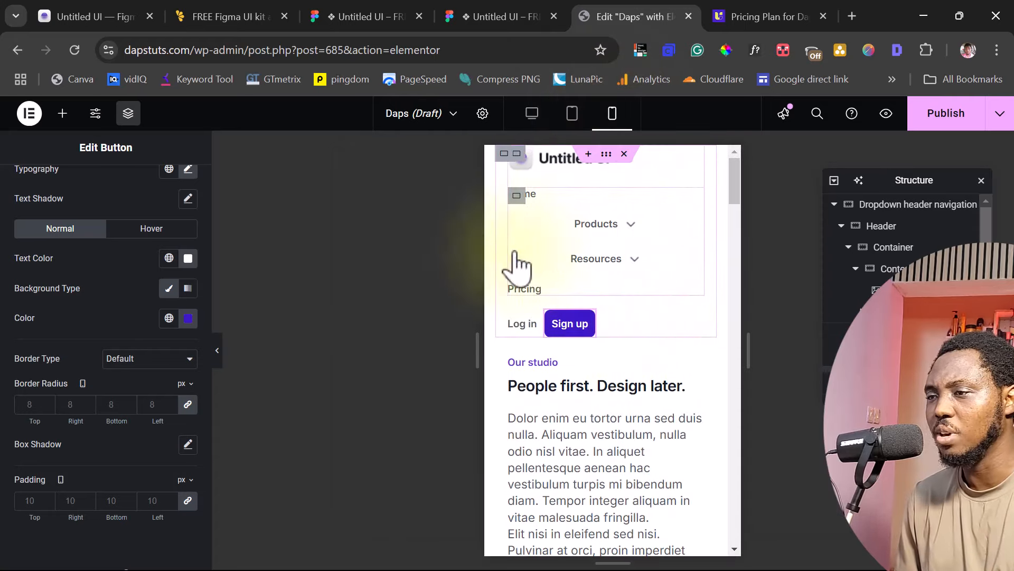
pyautogui.scroll(-3, 652, 367)
pyautogui.scroll(-3, 653, 367)
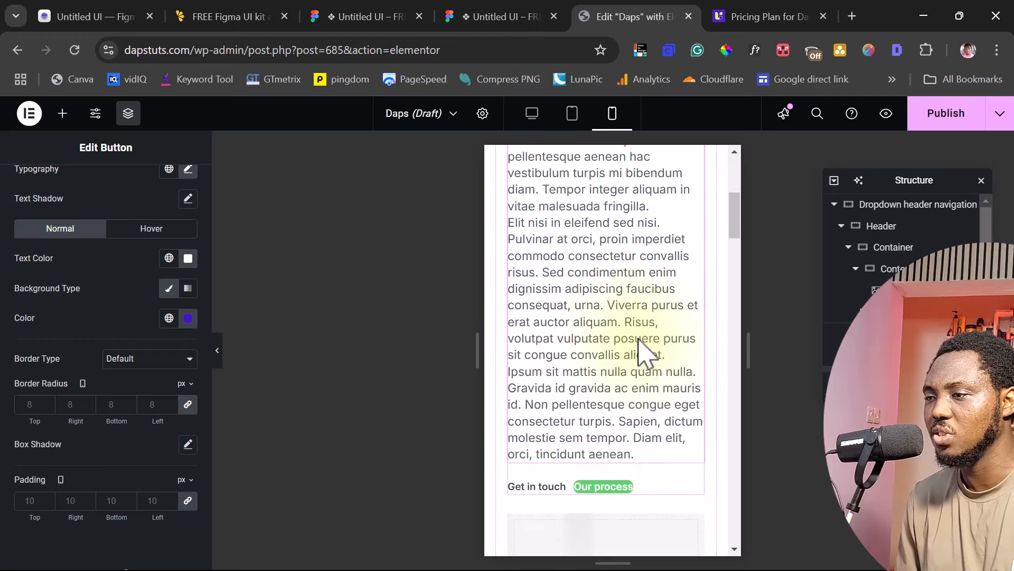
pyautogui.click(611, 349)
pyautogui.scroll(-7, 664, 351)
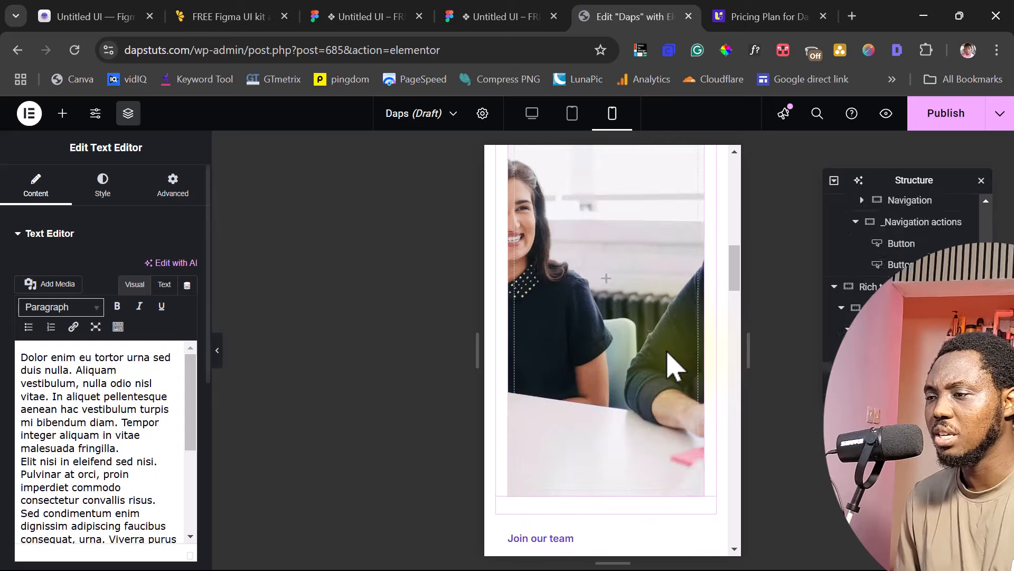
pyautogui.scroll(-15, 667, 364)
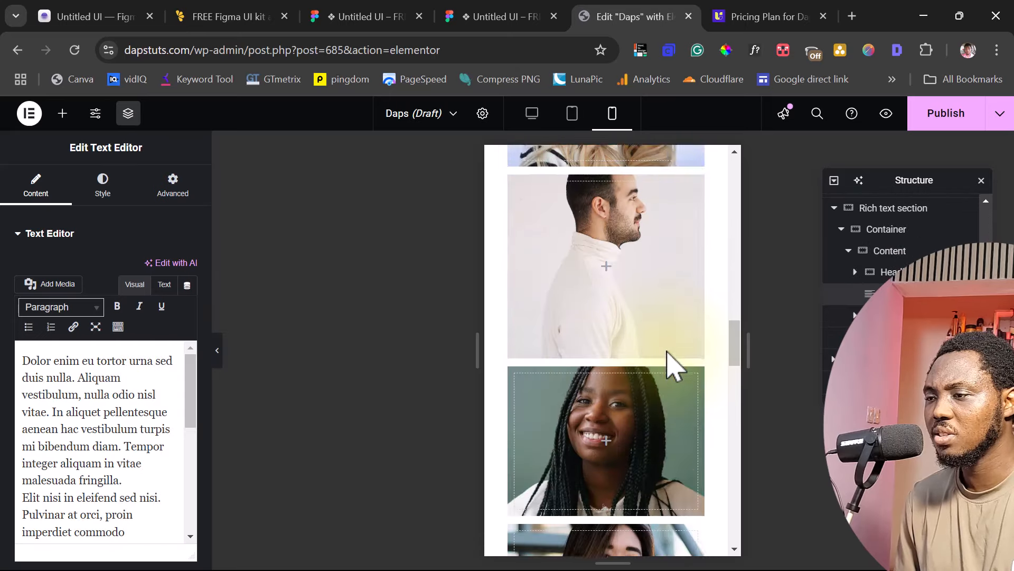
pyautogui.scroll(-15, 667, 365)
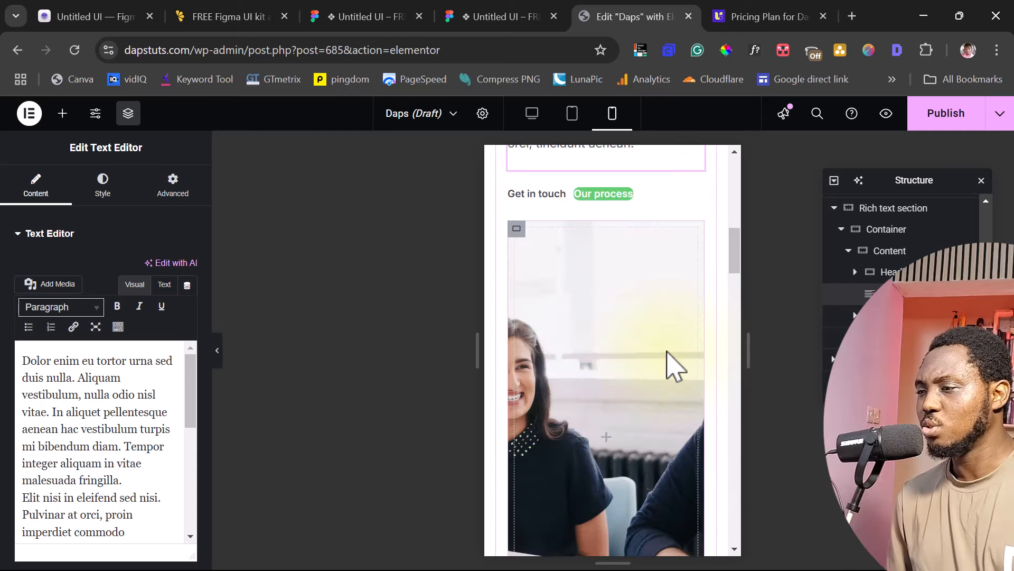
pyautogui.click(533, 114)
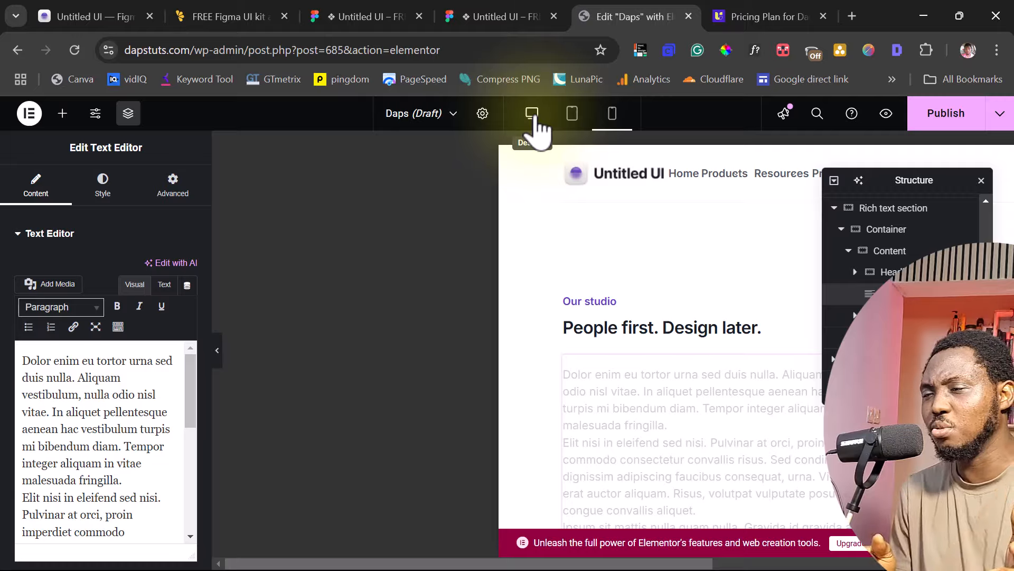